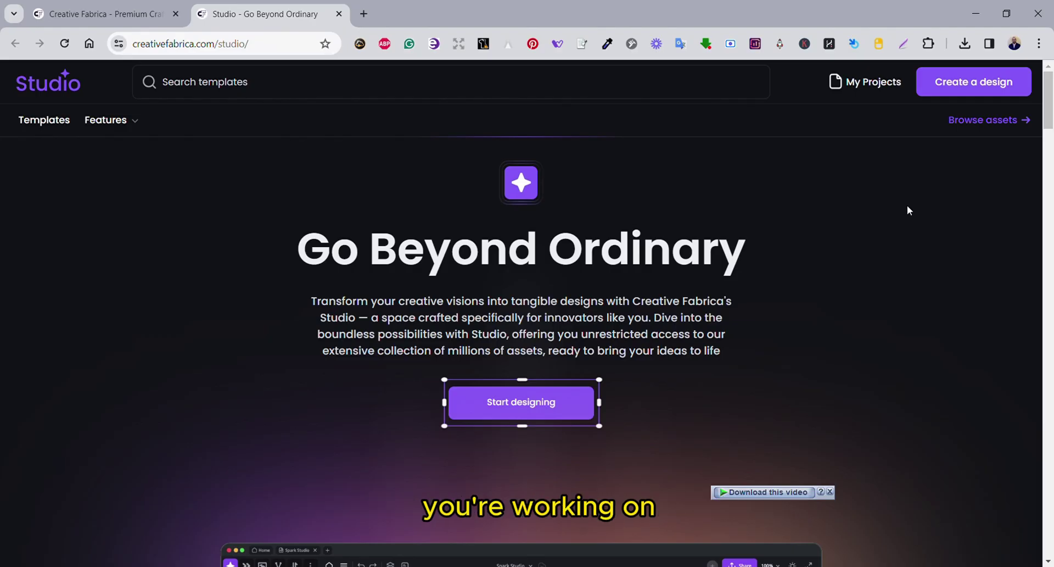
- Scroll down through the Studio landing page
{"action": "scroll", "coordinate": [912, 188], "scroll_direction": "down", "scroll_amount": 4}
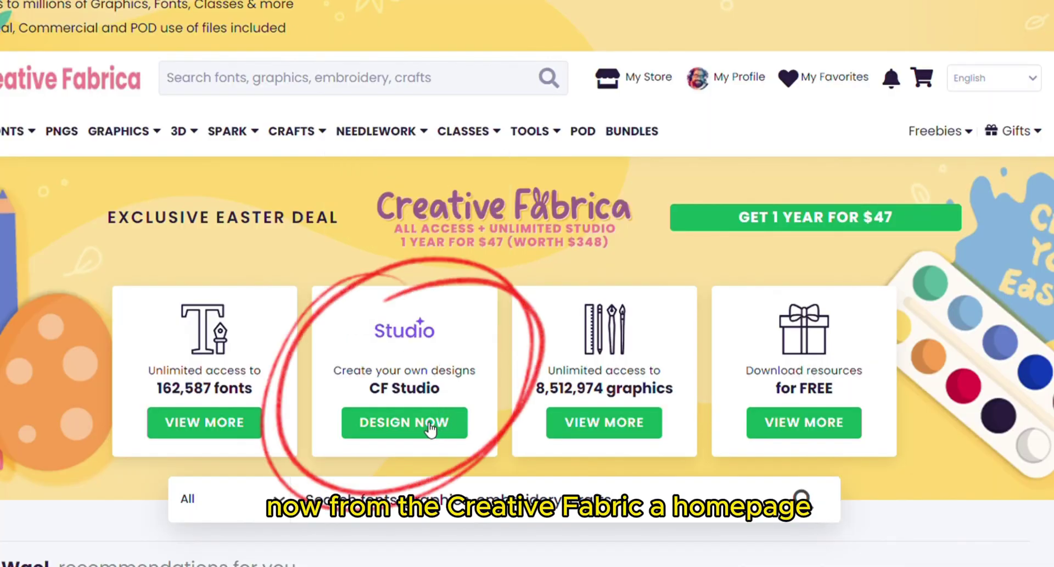
- Open CF Studio from Design Now and expand the Features dropdown
{"action": "left_click", "coordinate": [431, 429]}
{"action": "scroll", "coordinate": [720, 247], "scroll_direction": "down", "scroll_amount": 5}
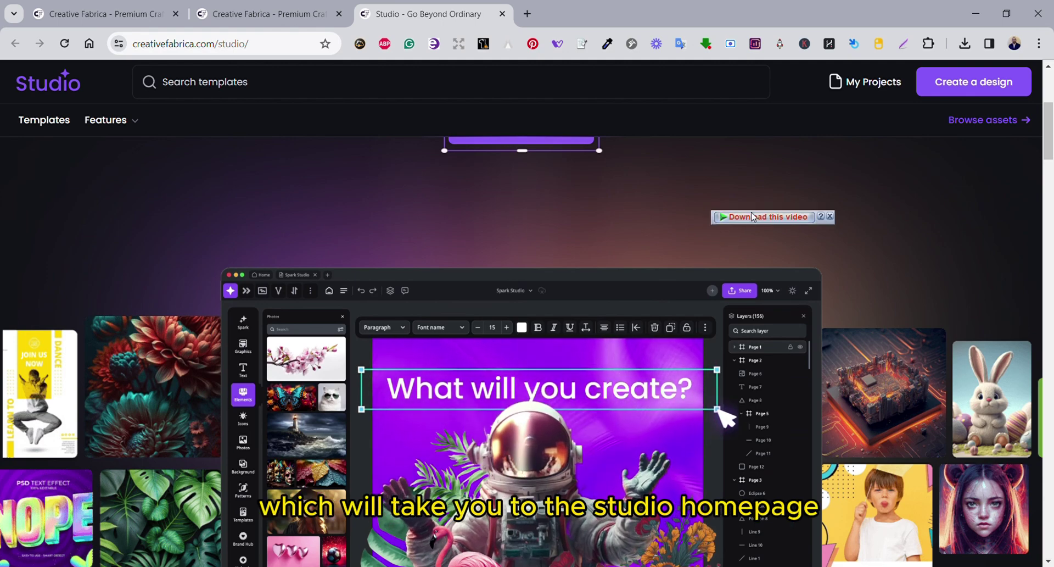
{"action": "left_click", "coordinate": [144, 128]}
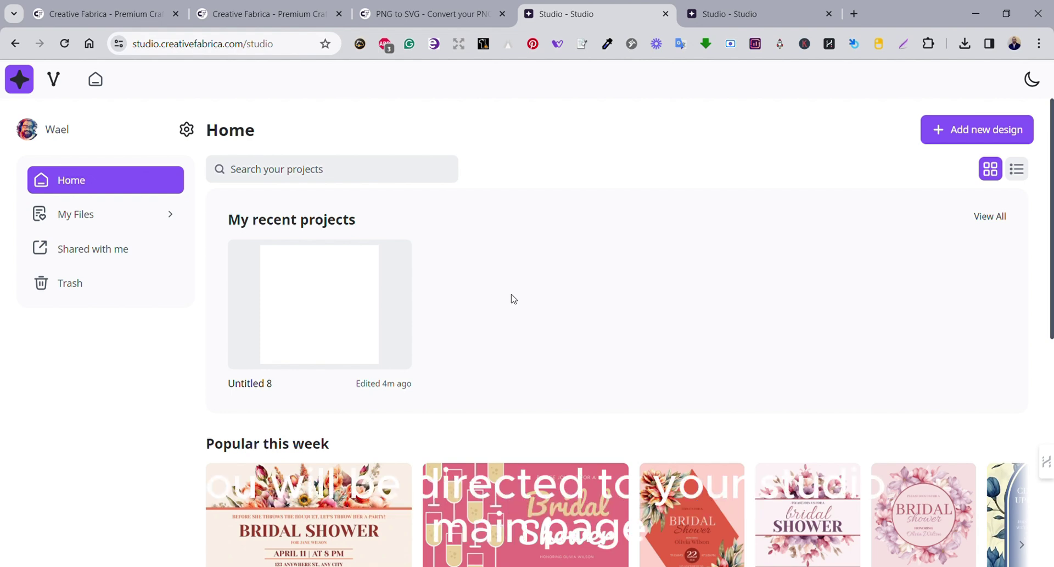
- Scroll down and back up through the recent projects and popular templates
{"action": "scroll", "coordinate": [514, 298], "scroll_direction": "down", "scroll_amount": 5}
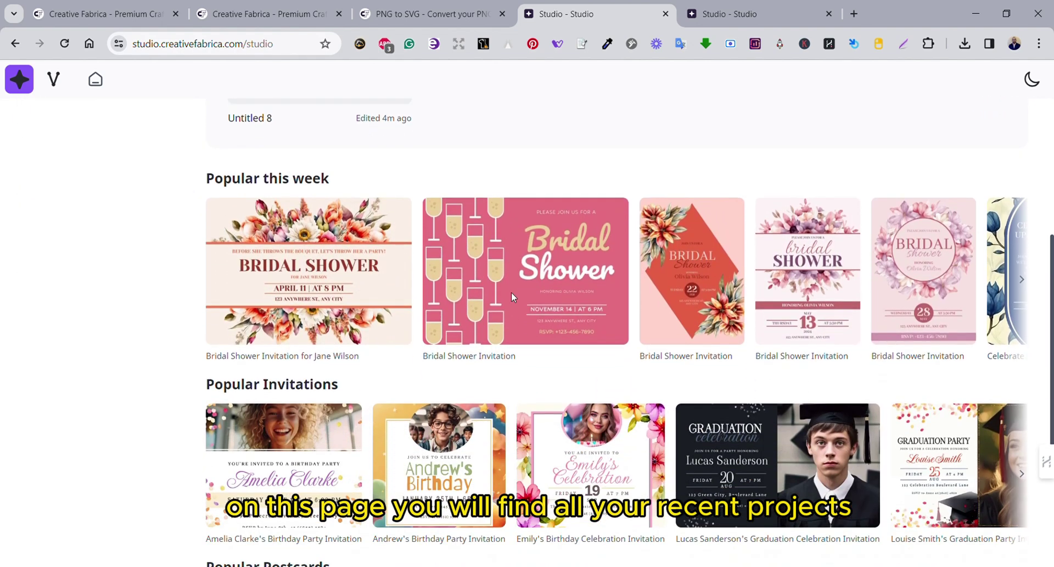
{"action": "scroll", "coordinate": [512, 294], "scroll_direction": "down", "scroll_amount": 3}
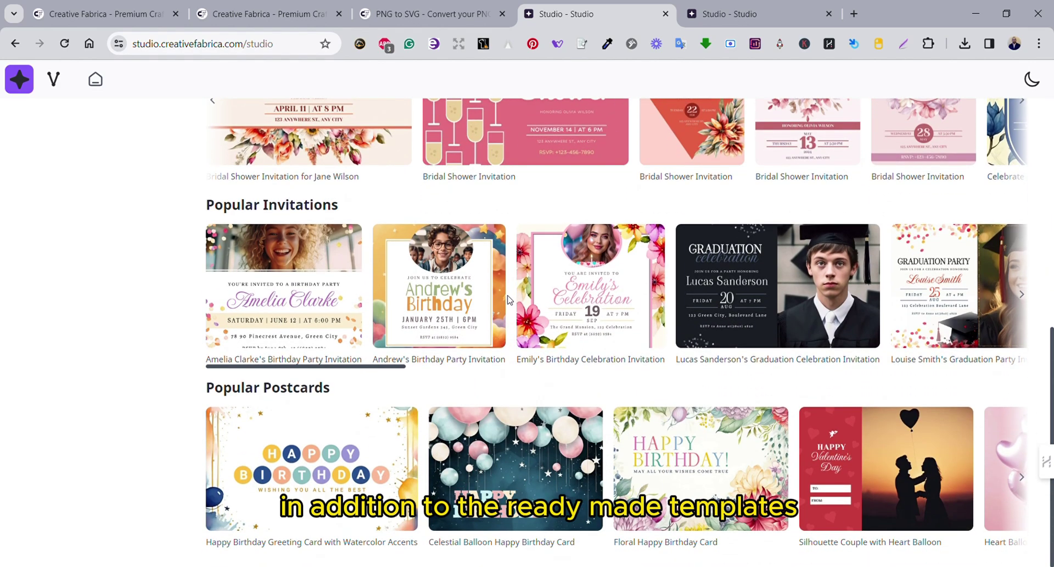
{"action": "scroll", "coordinate": [514, 303], "scroll_direction": "up", "scroll_amount": 6}
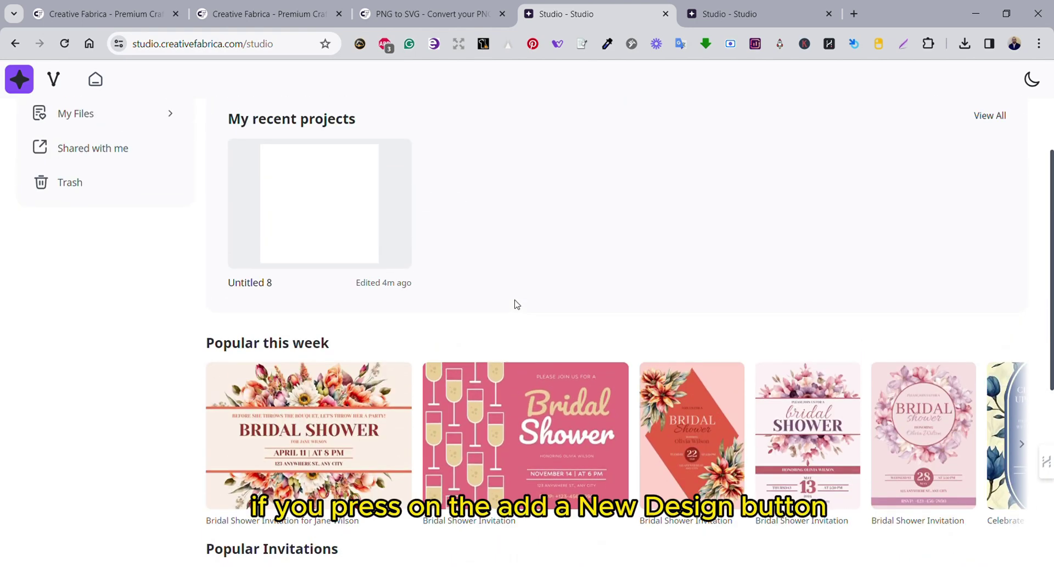
{"action": "scroll", "coordinate": [517, 305], "scroll_direction": "up", "scroll_amount": 2}
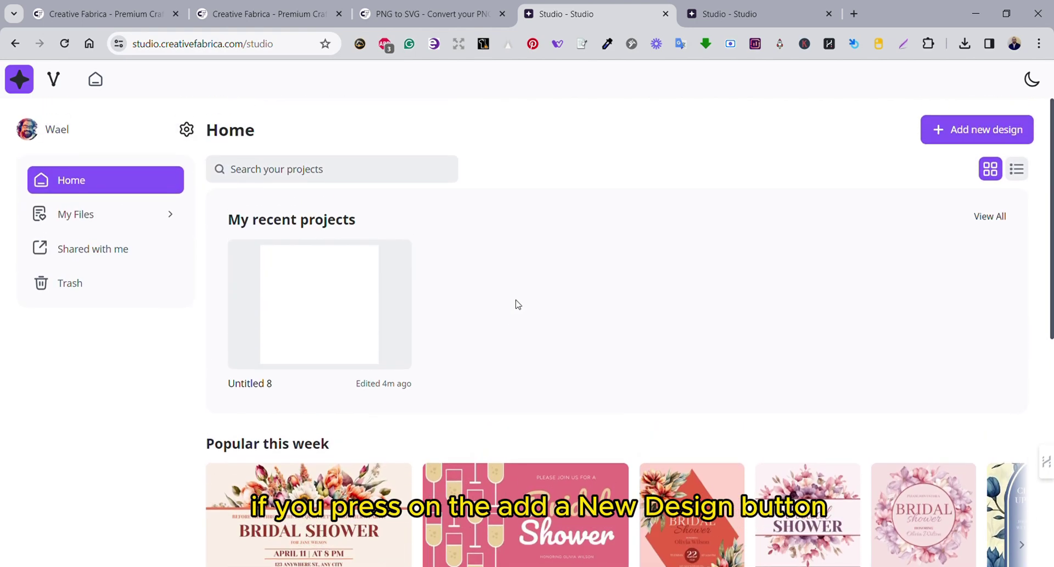
- Start a new Amazon Merch T-Shirt design at 4500 x 5400 px, Print 300 DPI
{"action": "left_click", "coordinate": [992, 133]}
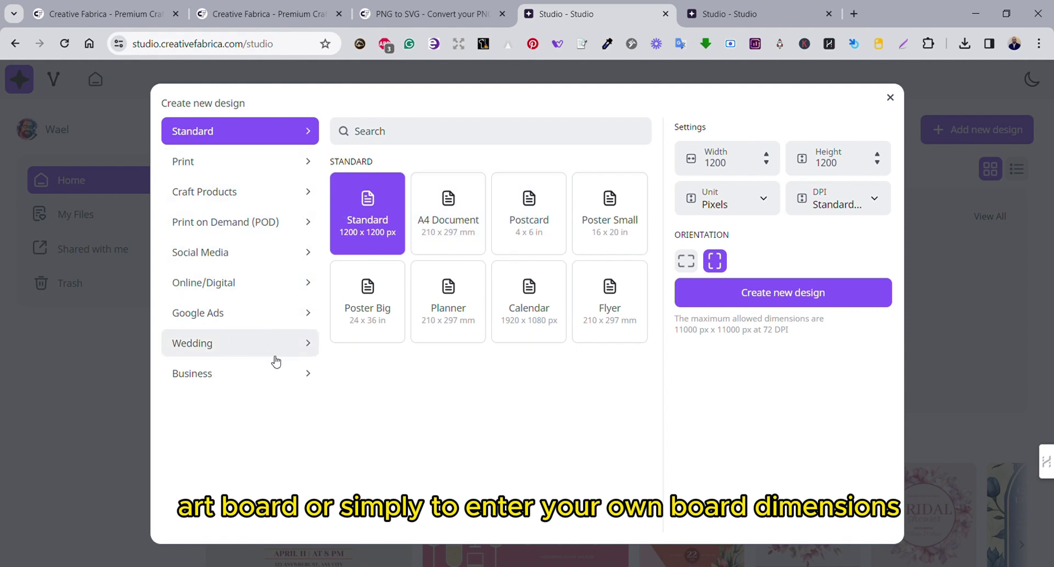
{"action": "left_click", "coordinate": [275, 229]}
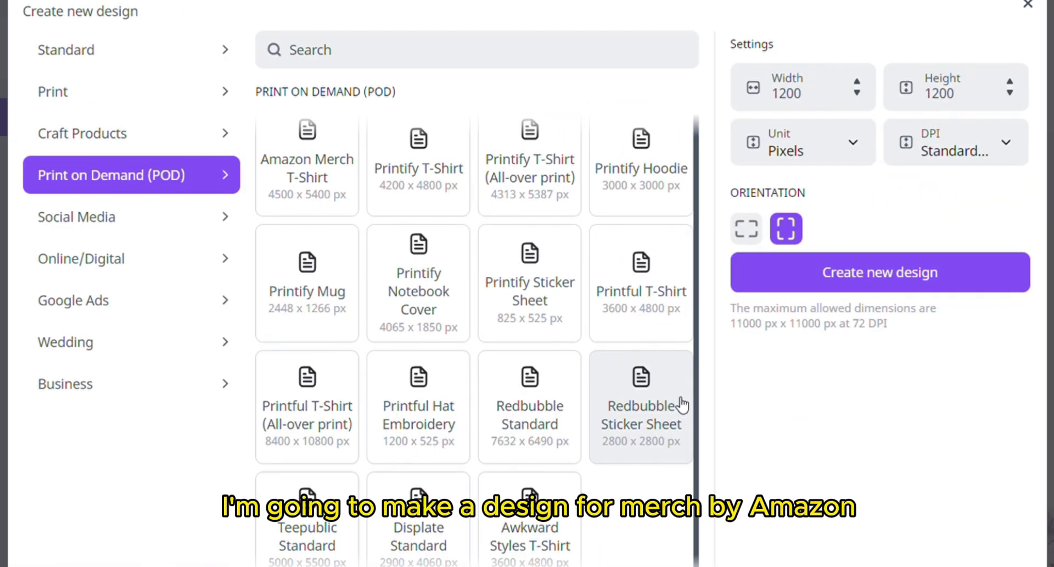
{"action": "left_click", "coordinate": [319, 193]}
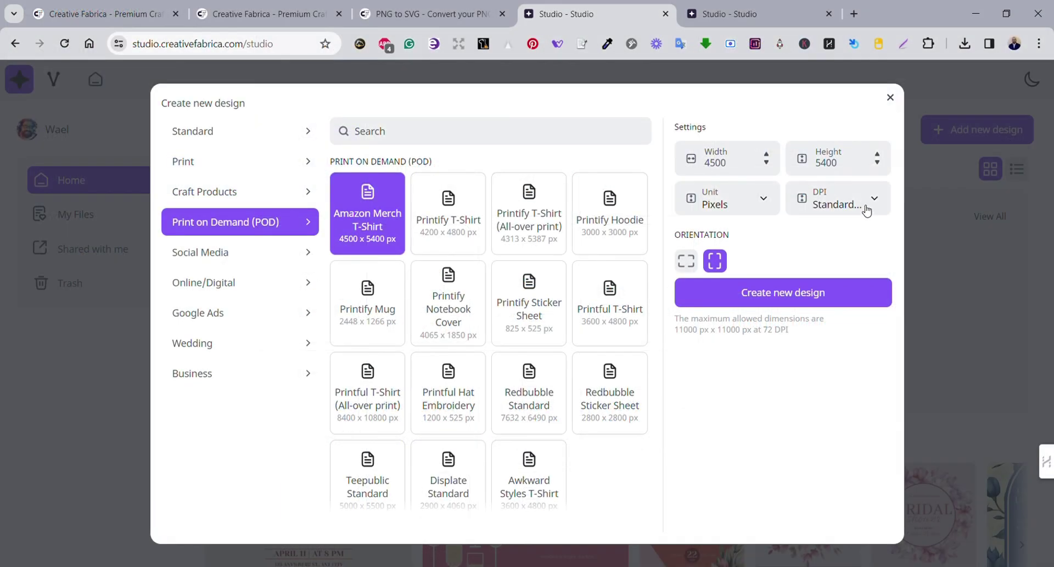
{"action": "left_click", "coordinate": [876, 208]}
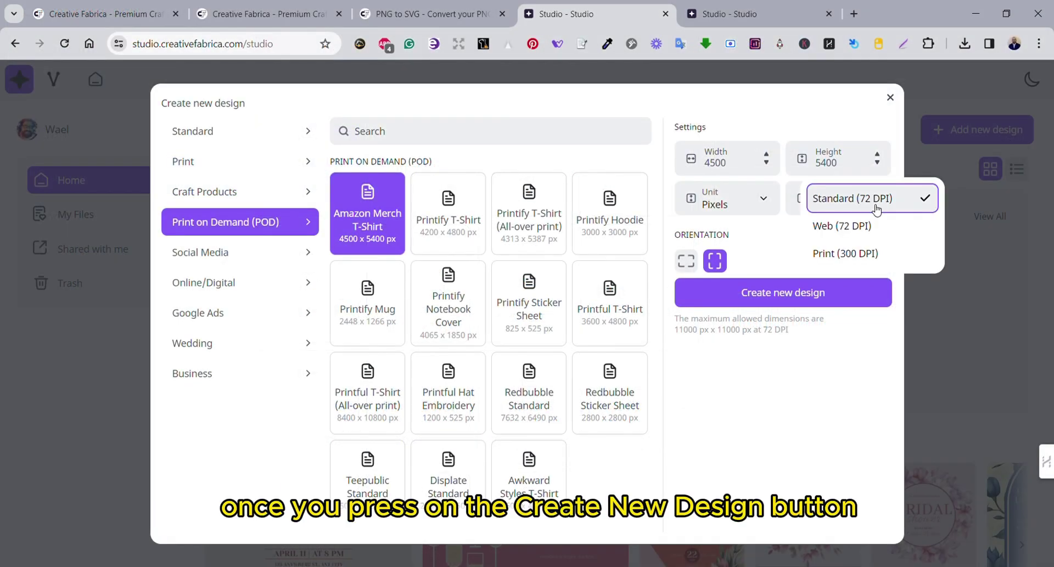
{"action": "left_click", "coordinate": [862, 254]}
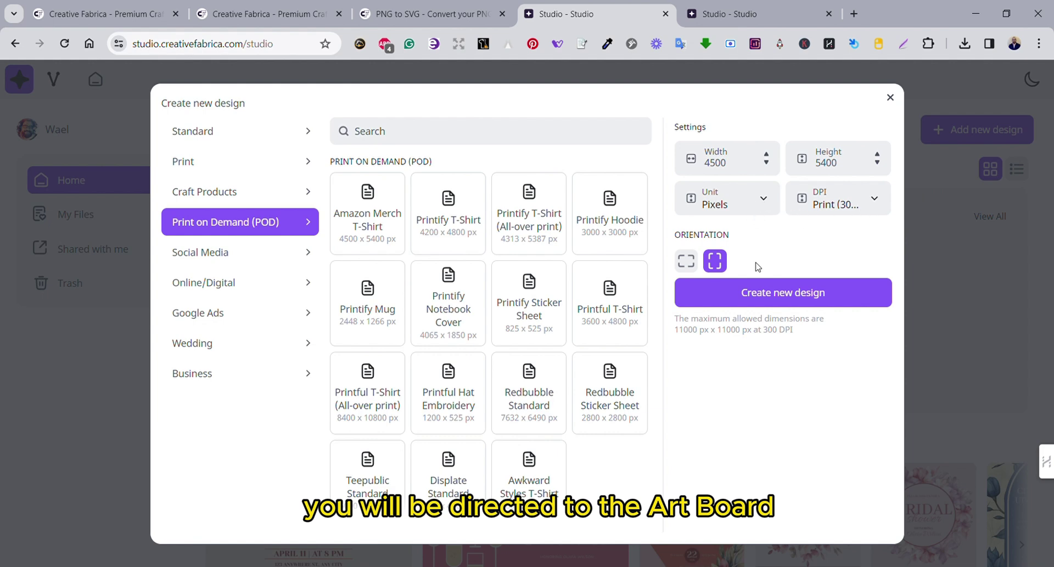
- Create the blank 4500 x 5400 design and switch the editor to dark theme
{"action": "left_click", "coordinate": [775, 297]}
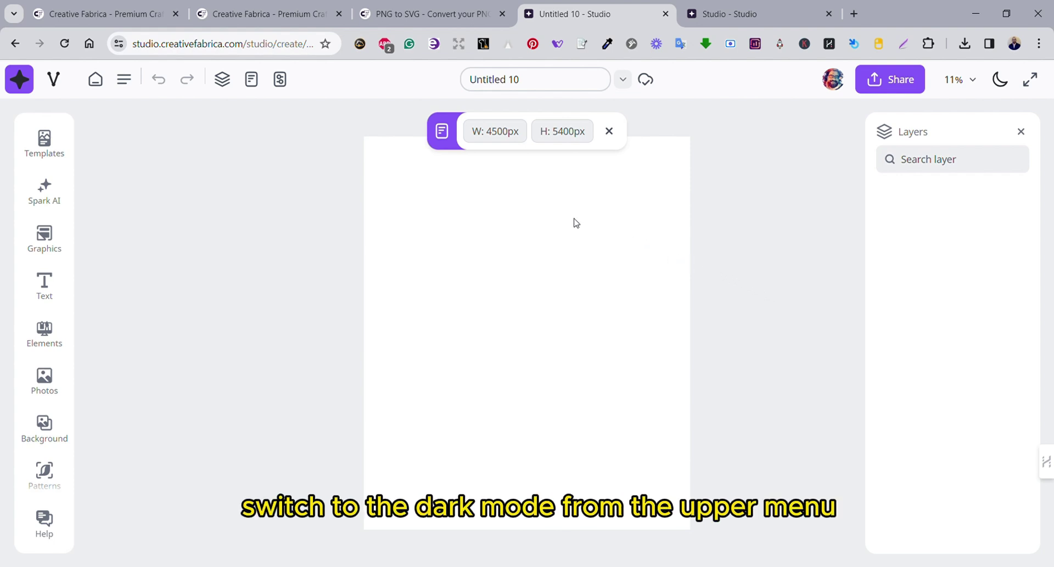
{"action": "left_click", "coordinate": [609, 131]}
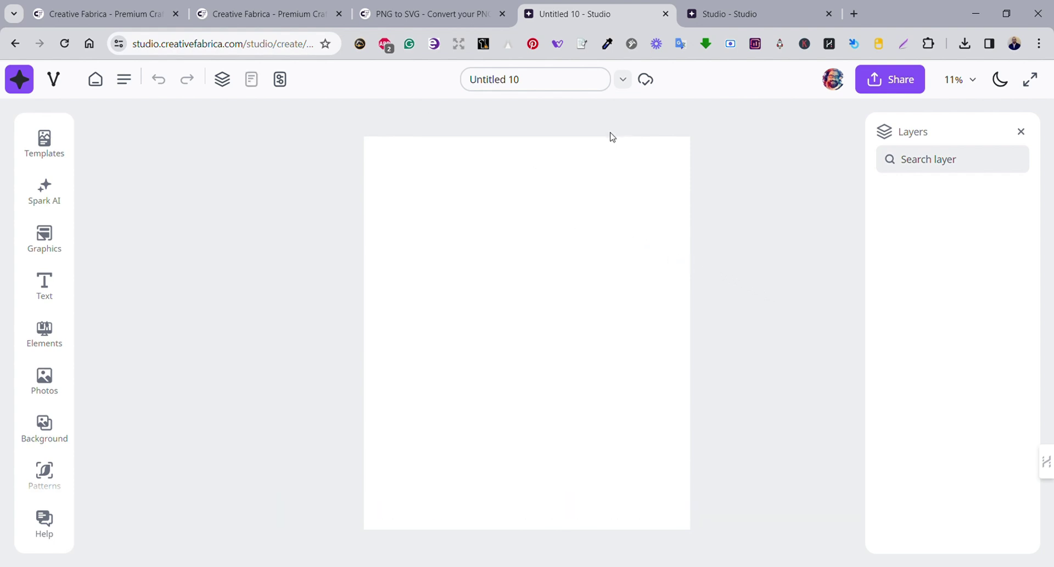
{"action": "left_click", "coordinate": [1000, 86]}
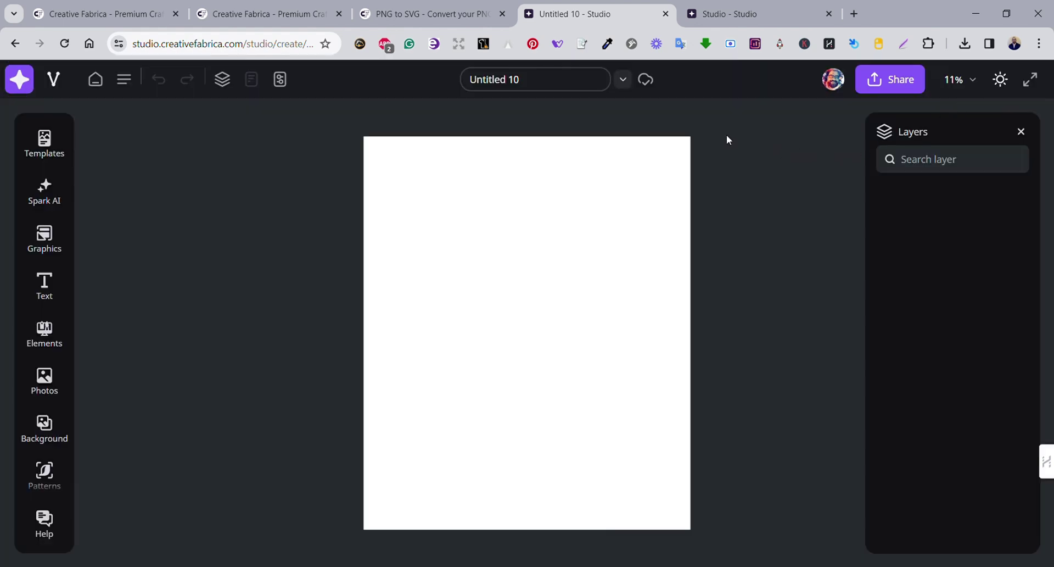
- Rename the design to 'Grumpy Cat'
{"action": "left_click_drag", "start_coordinate": [555, 86], "coordinate": [477, 79]}
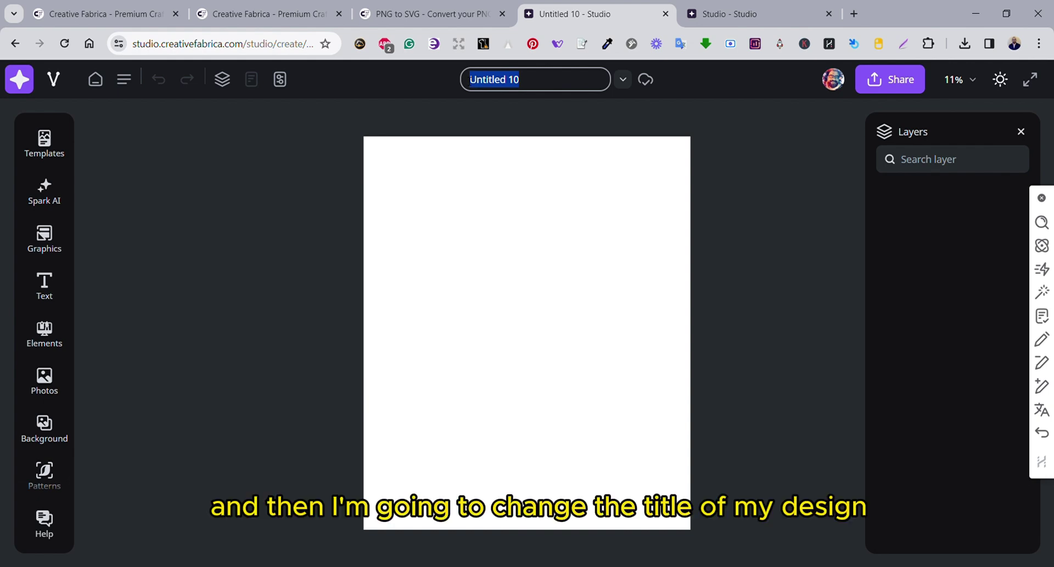
{"action": "type", "text": "Gr"}
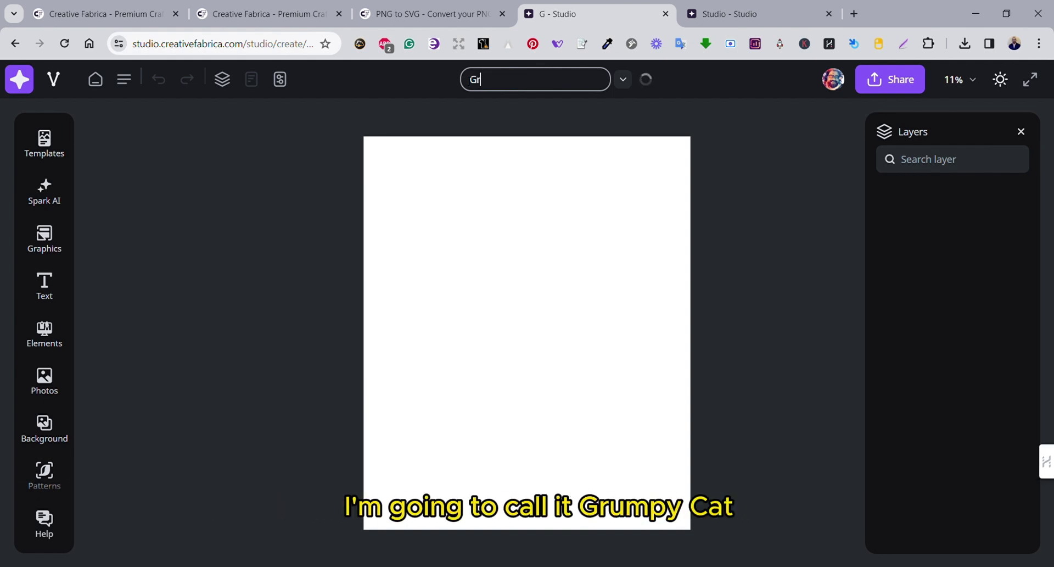
{"action": "type", "text": "umpy"}
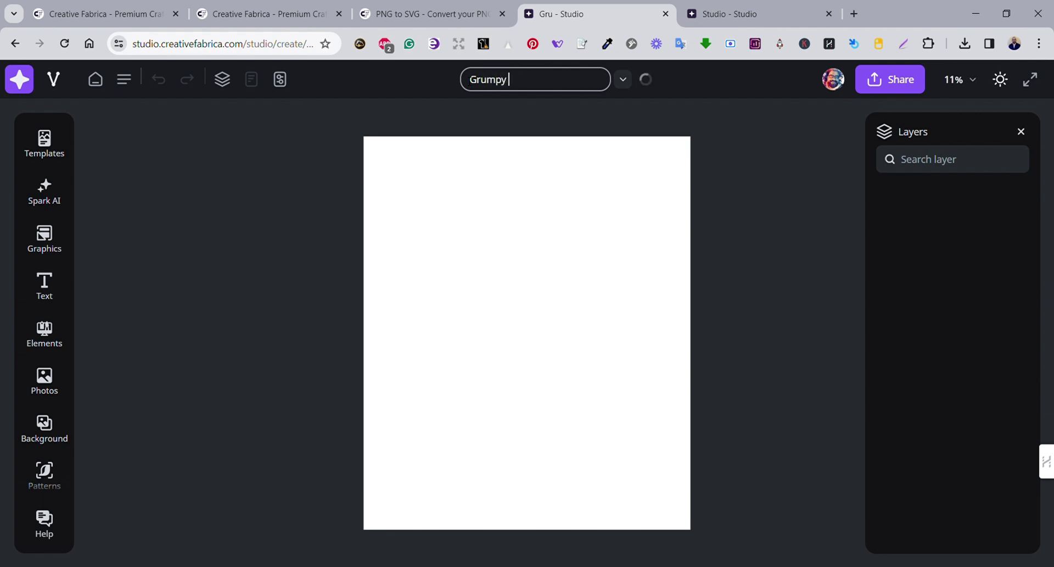
{"action": "type", "text": " Cat"}
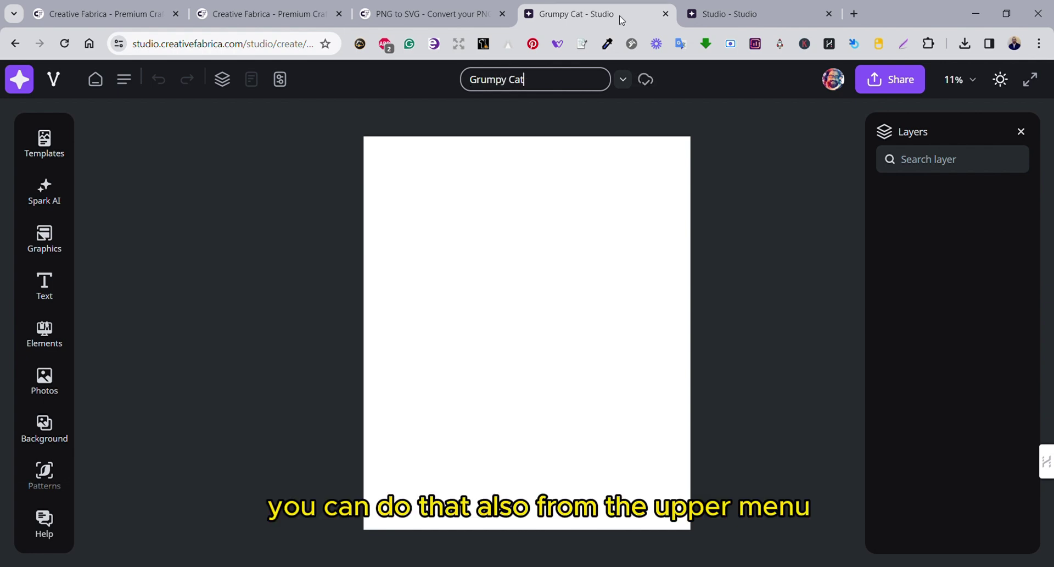
{"action": "left_click", "coordinate": [755, 141]}
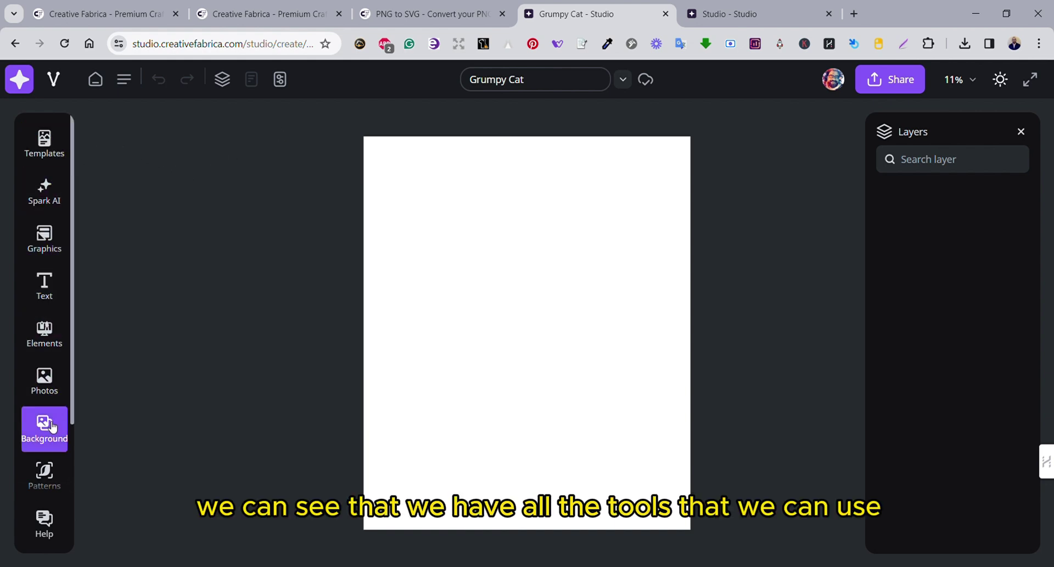
- Add a filled square from the Basic Shapes elements to the artboard
{"action": "left_click", "coordinate": [49, 337]}
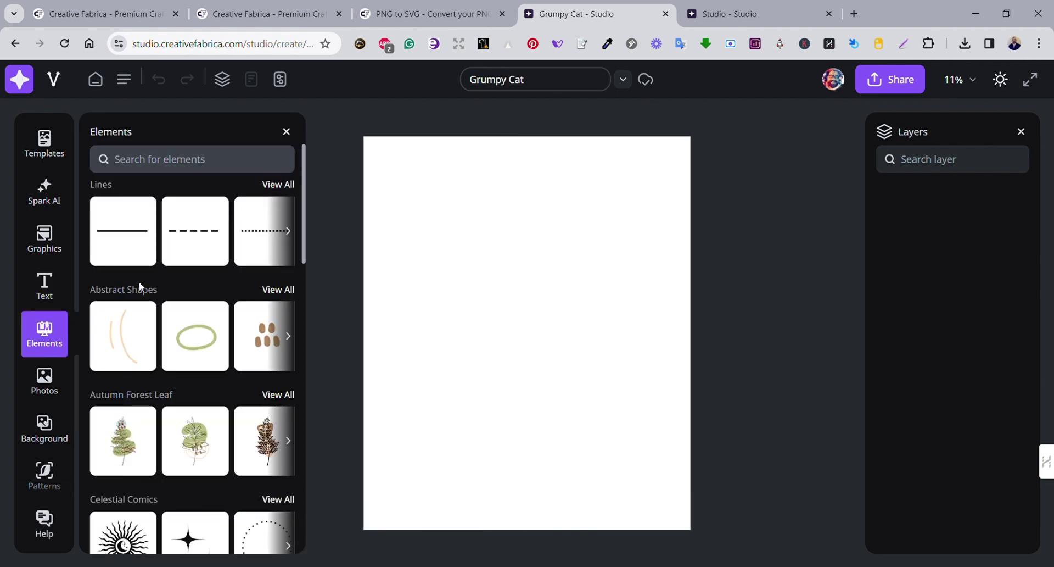
{"action": "left_click", "coordinate": [279, 185]}
{"action": "left_click", "coordinate": [102, 157]}
{"action": "scroll", "coordinate": [183, 266], "scroll_direction": "down", "scroll_amount": 6}
{"action": "scroll", "coordinate": [183, 265], "scroll_direction": "down", "scroll_amount": 8}
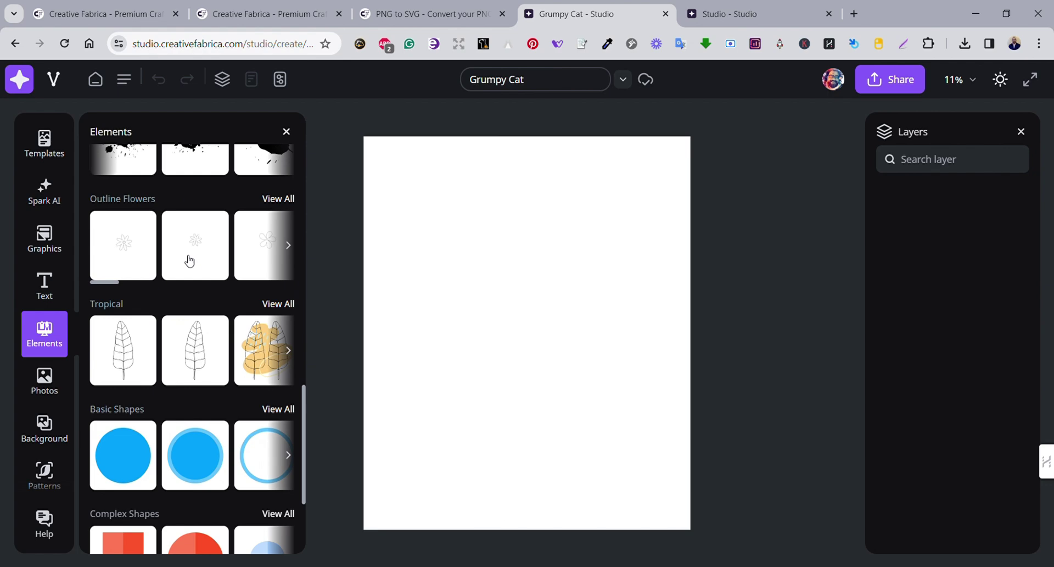
{"action": "scroll", "coordinate": [190, 261], "scroll_direction": "down", "scroll_amount": 3}
{"action": "left_click", "coordinate": [277, 242]}
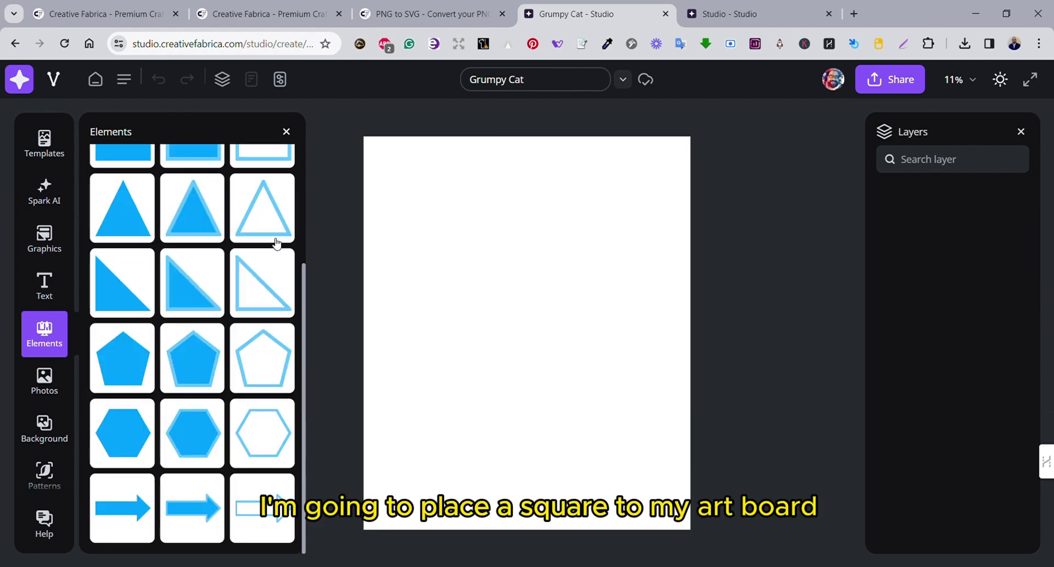
{"action": "scroll", "coordinate": [236, 278], "scroll_direction": "up", "scroll_amount": 3}
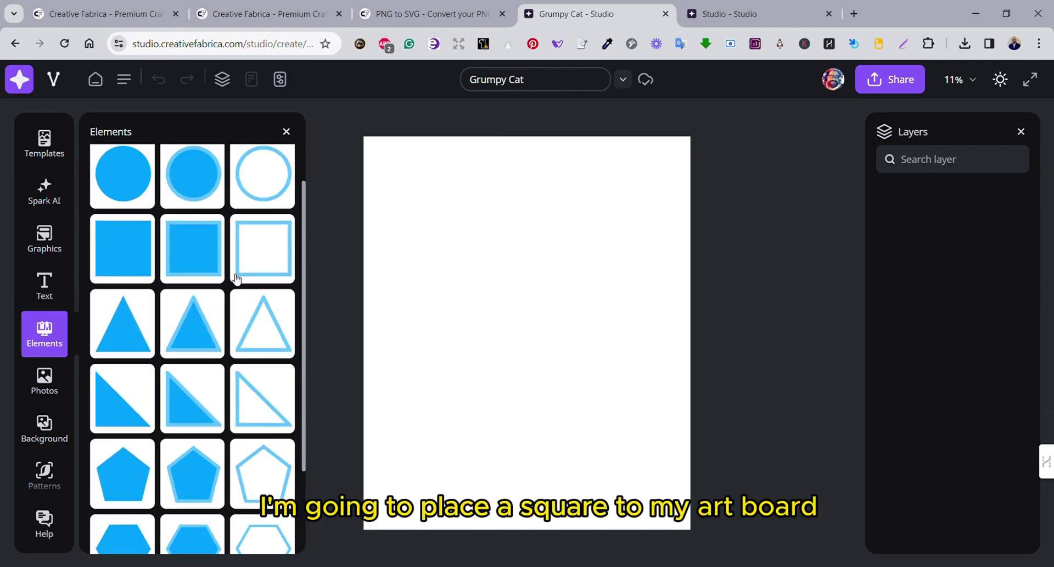
{"action": "left_click", "coordinate": [141, 269]}
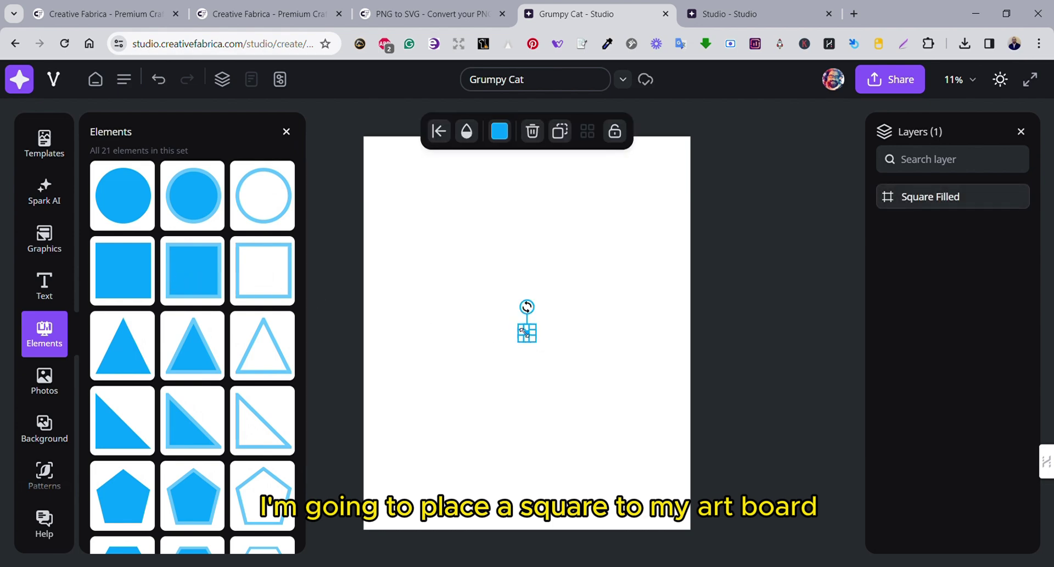
- Stretch the square over the whole artboard and fill it black
{"action": "left_click_drag", "start_coordinate": [522, 329], "coordinate": [381, 113]}
{"action": "left_click_drag", "start_coordinate": [446, 248], "coordinate": [474, 233]}
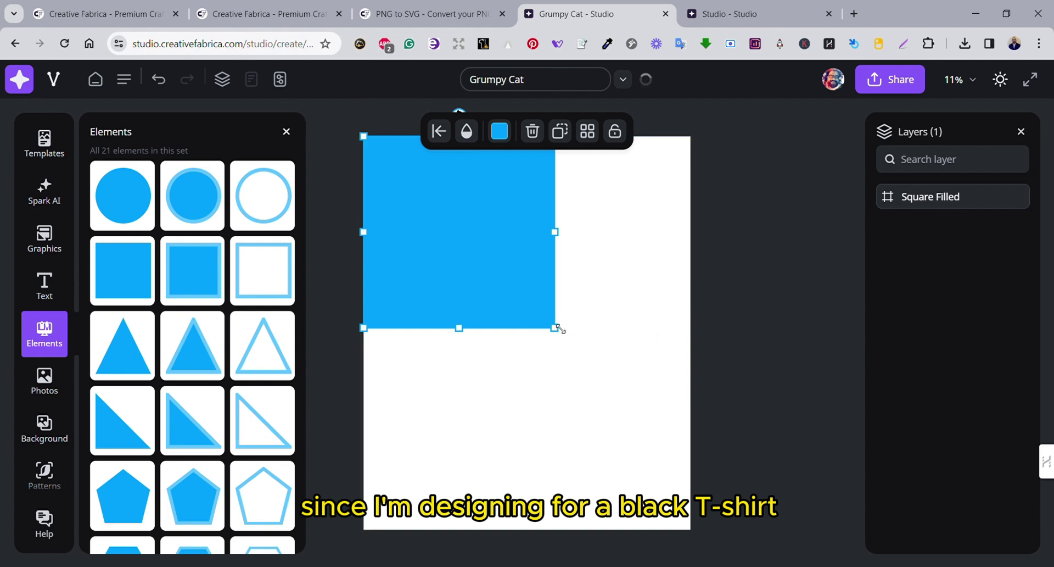
{"action": "left_click_drag", "start_coordinate": [556, 328], "coordinate": [722, 496]}
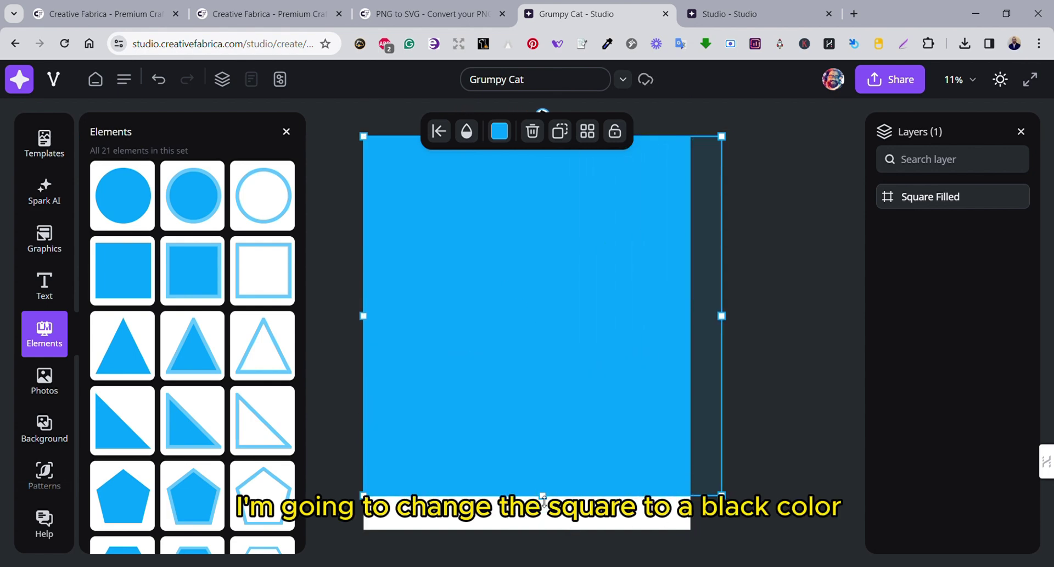
{"action": "left_click_drag", "start_coordinate": [542, 498], "coordinate": [543, 530]}
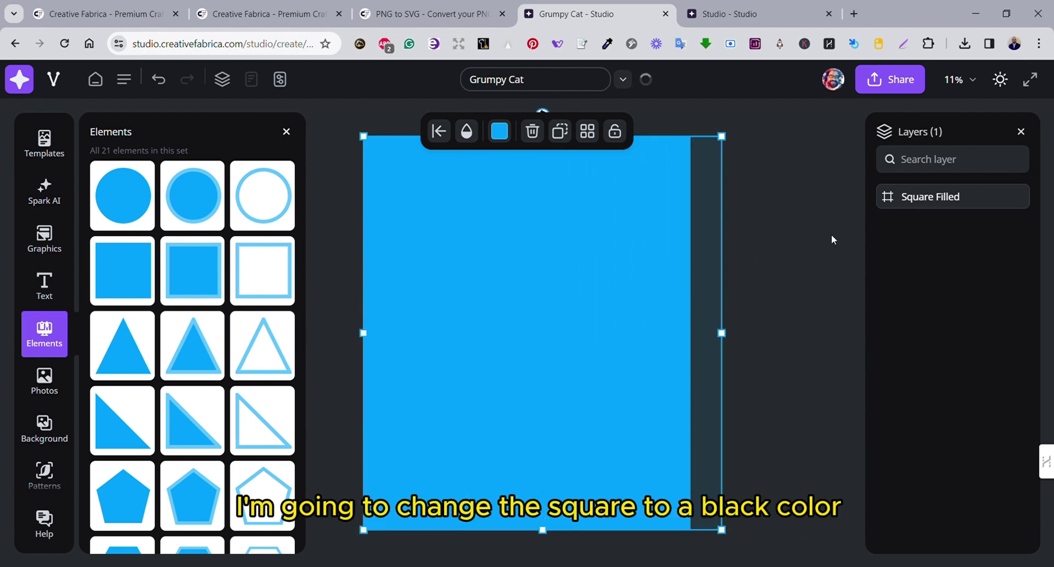
{"action": "left_click", "coordinate": [500, 132]}
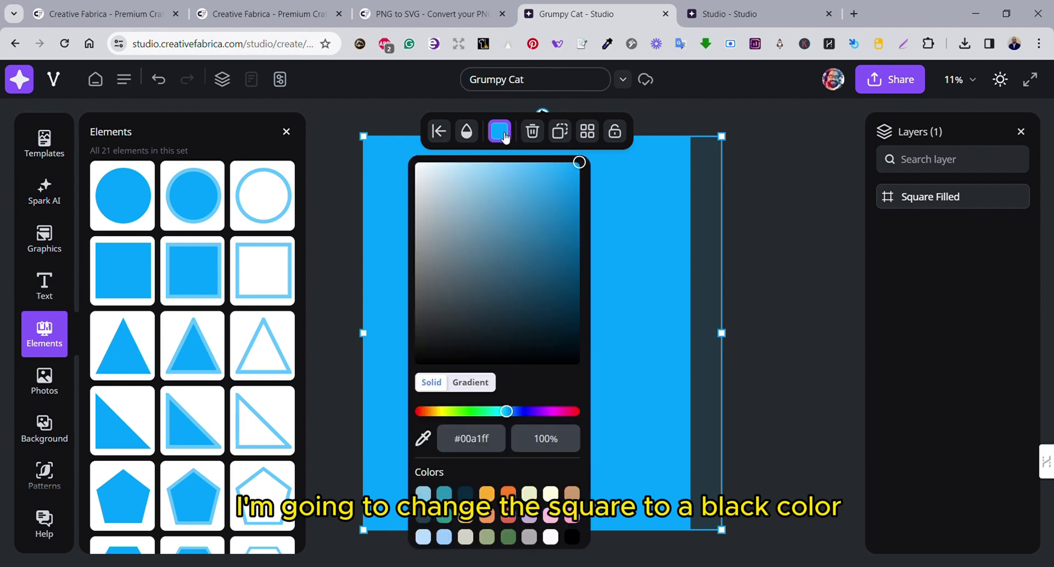
{"action": "left_click", "coordinate": [572, 536]}
- Lock the black square layer in place
{"action": "left_click", "coordinate": [793, 218]}
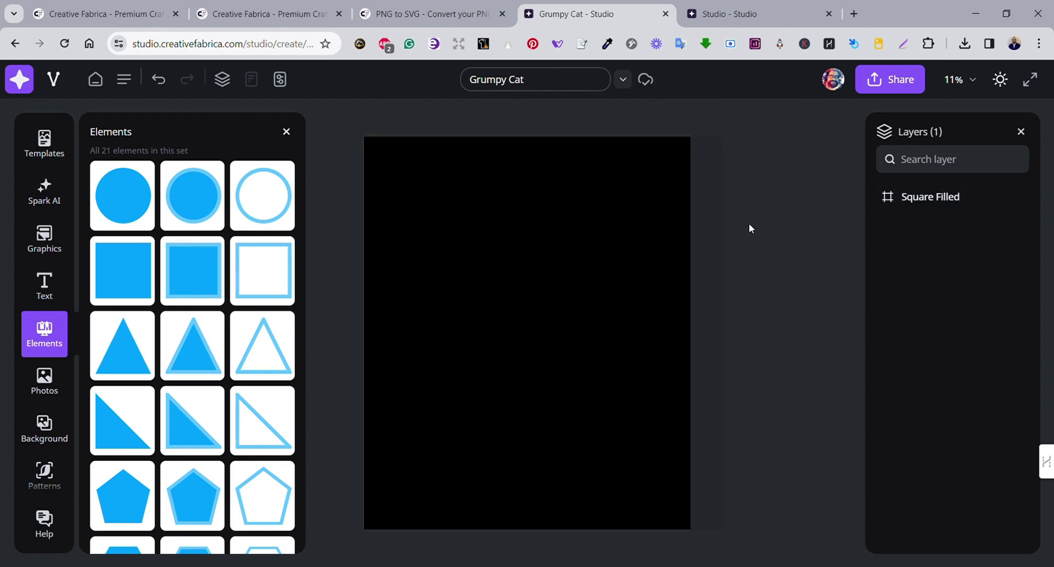
{"action": "mouse_move", "coordinate": [903, 196]}
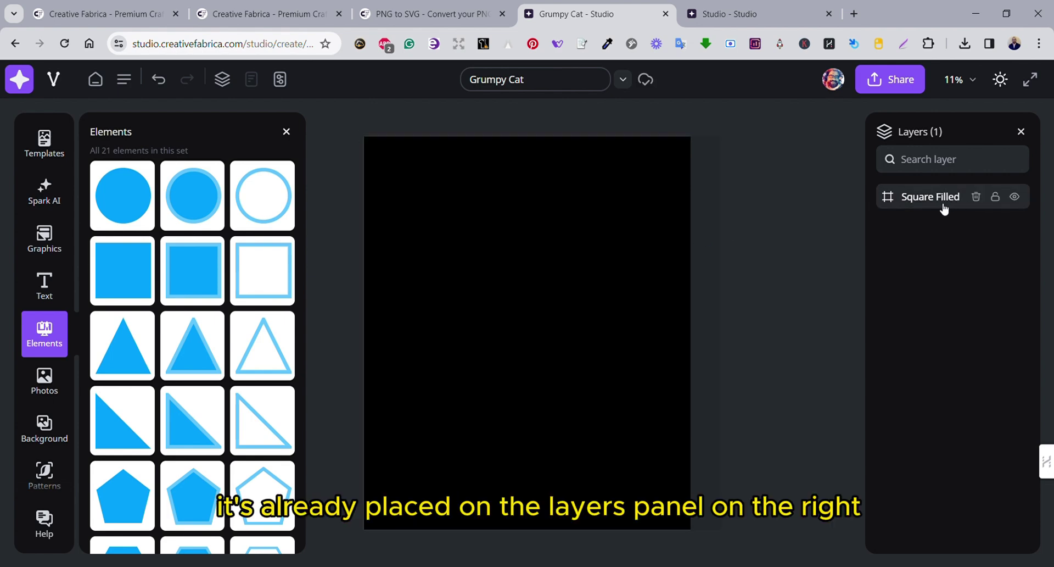
{"action": "left_click", "coordinate": [1002, 203]}
{"action": "left_click", "coordinate": [830, 215]}
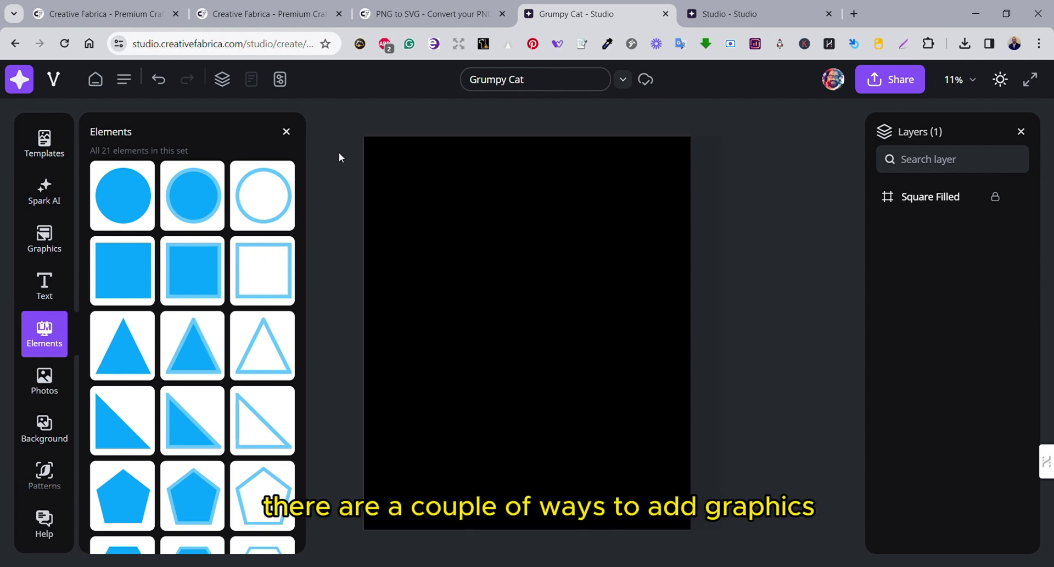
- Search the Creative Fabrica website for 'cat'
{"action": "left_click", "coordinate": [269, 14]}
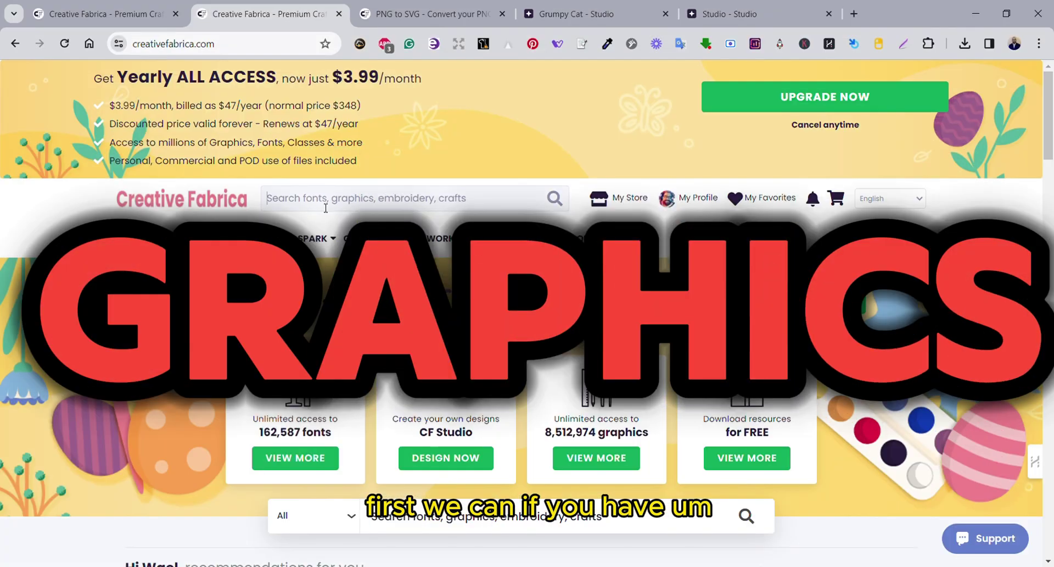
{"action": "left_click", "coordinate": [326, 207]}
{"action": "type", "text": "ca"}
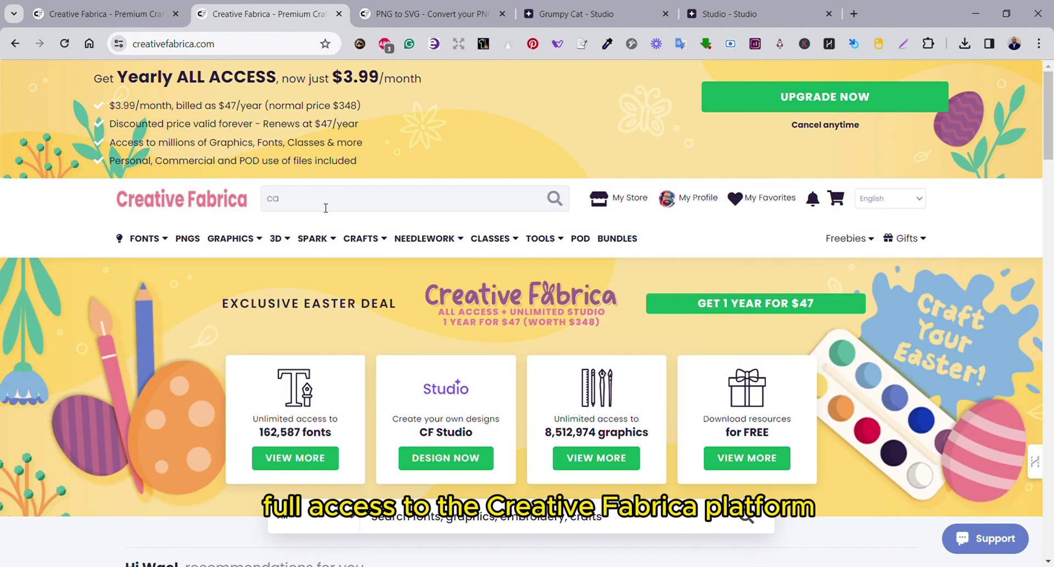
{"action": "mouse_move", "coordinate": [246, 240]}
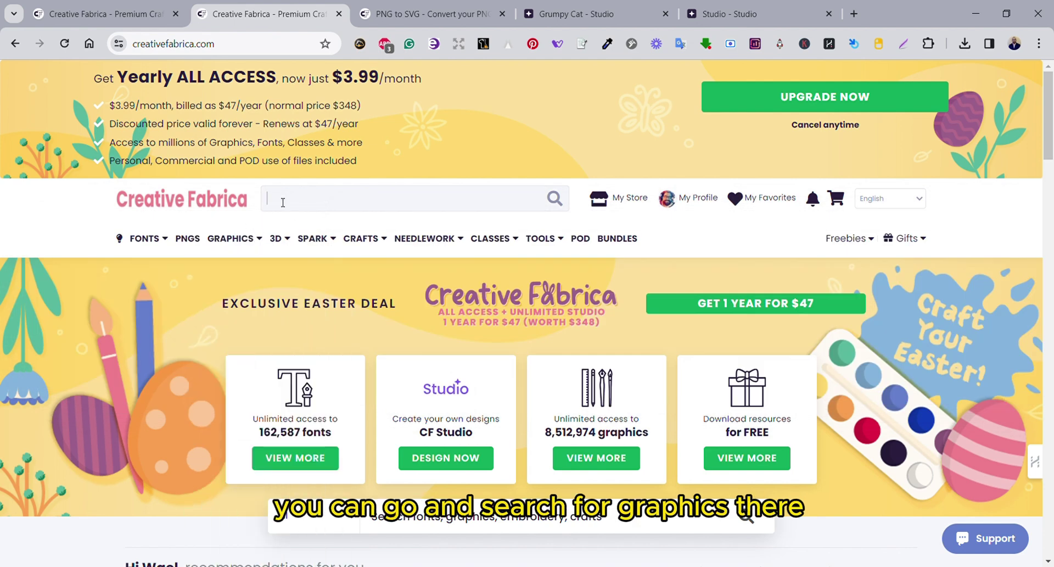
{"action": "type", "text": "t"}
{"action": "key", "text": "Return"}
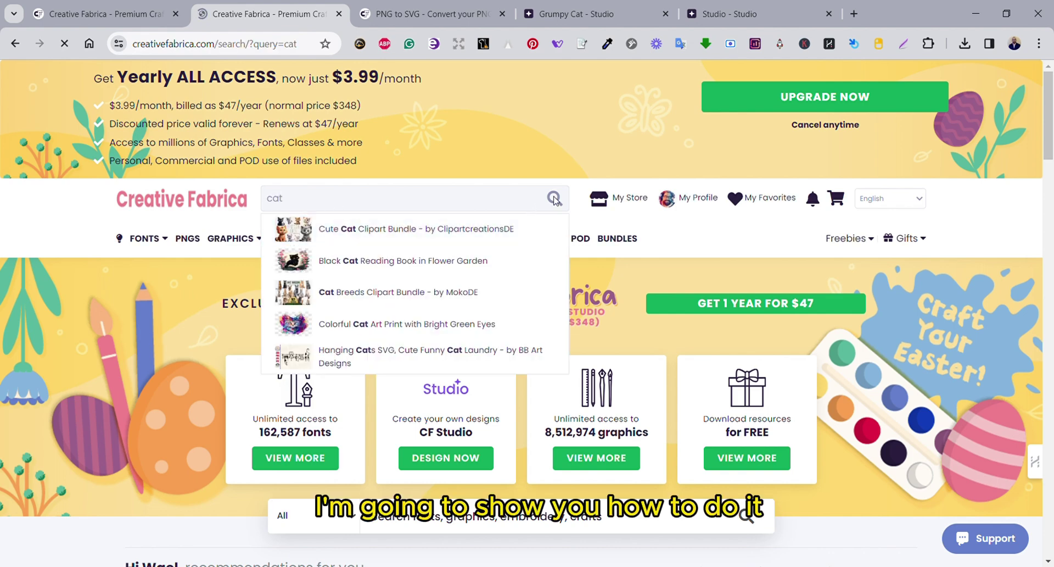
- Open the Cat Watching the Solar Eclipse graphic, then return to the Grumpy Cat design
{"action": "scroll", "coordinate": [598, 203], "scroll_direction": "down", "scroll_amount": 5}
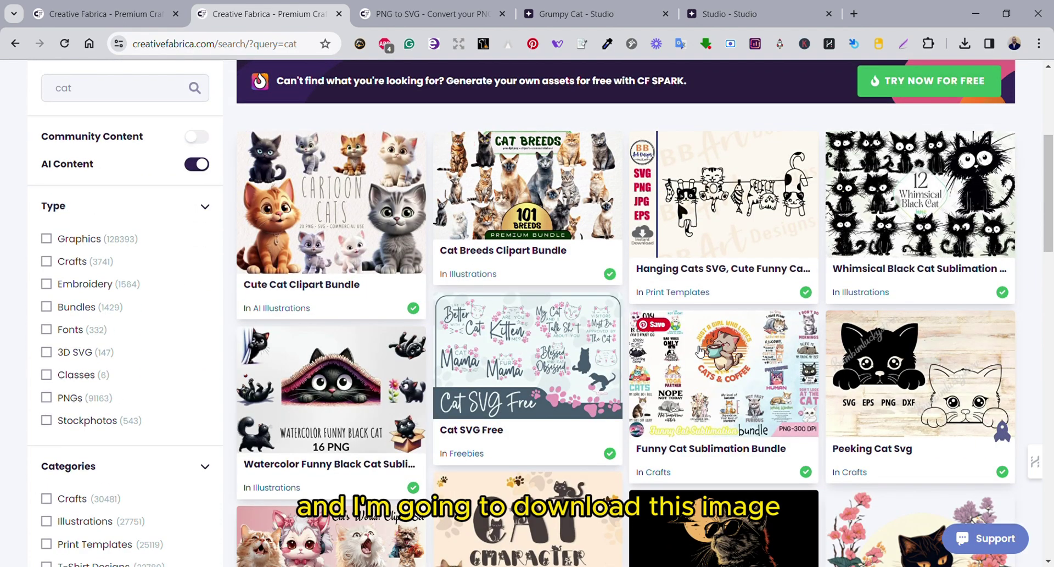
{"action": "scroll", "coordinate": [818, 312], "scroll_direction": "down", "scroll_amount": 3}
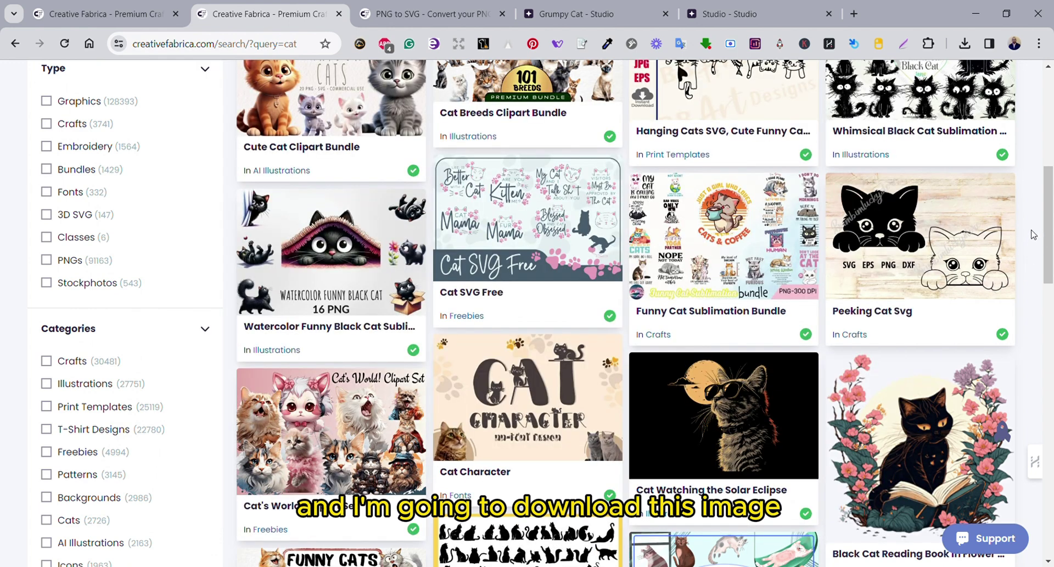
{"action": "left_click", "coordinate": [714, 417]}
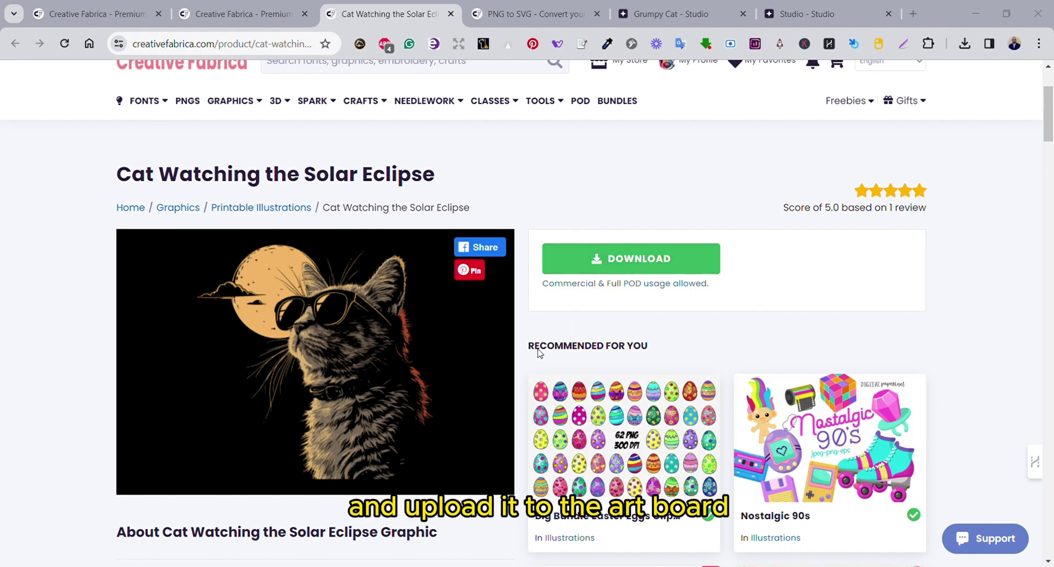
{"action": "left_click", "coordinate": [671, 14]}
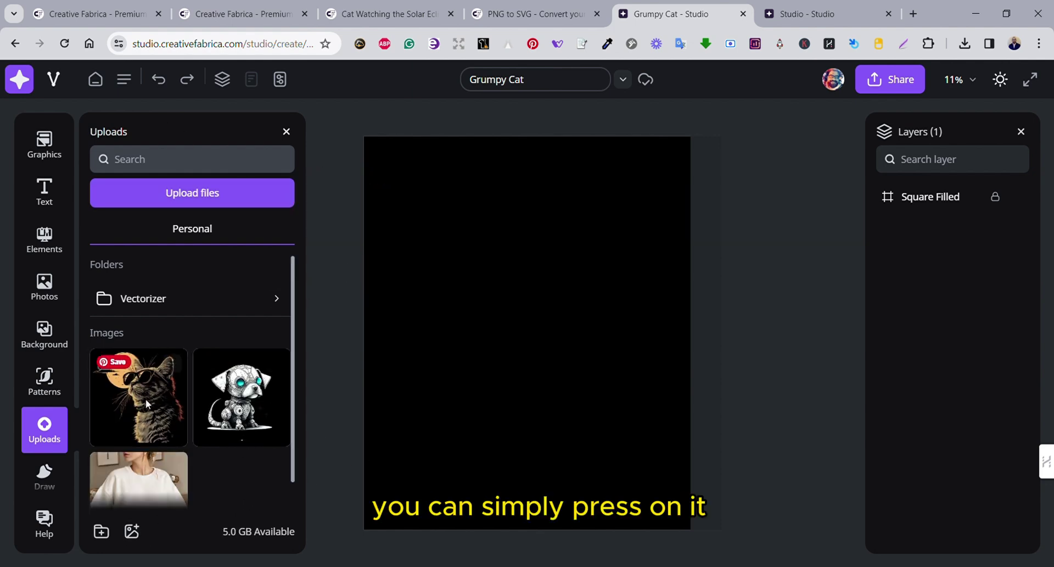
- Place the sunglasses cat image, toggle its visibility, then delete it from the artboard
{"action": "left_click", "coordinate": [169, 393]}
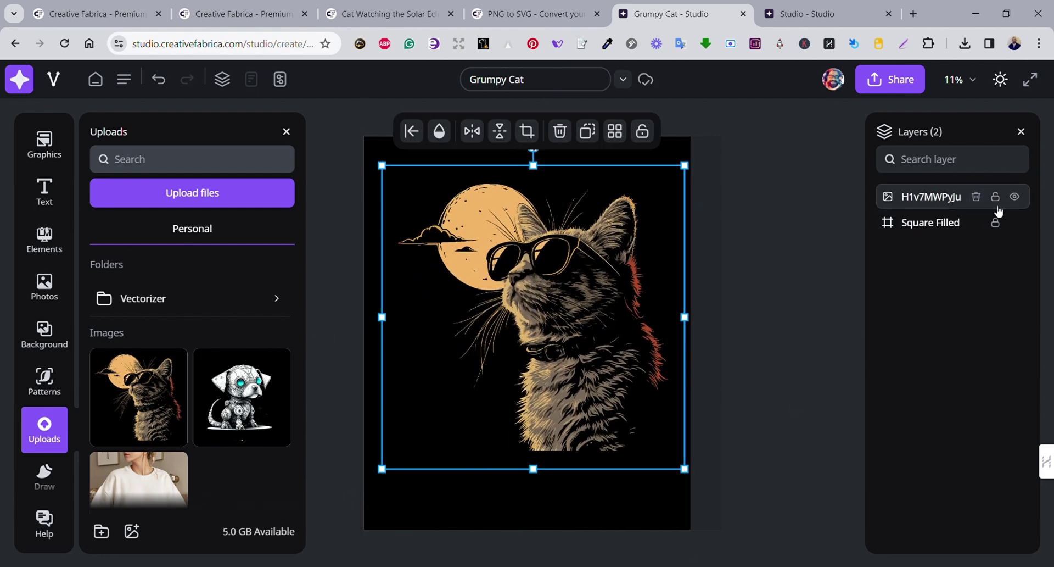
{"action": "left_click", "coordinate": [1021, 199]}
{"action": "left_click", "coordinate": [1021, 199]}
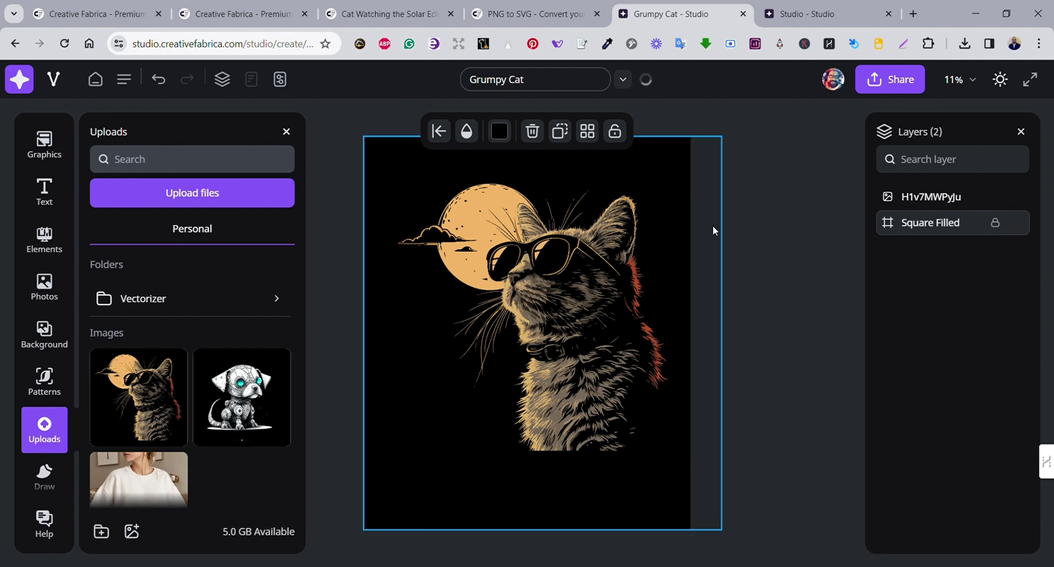
{"action": "left_click", "coordinate": [536, 167]}
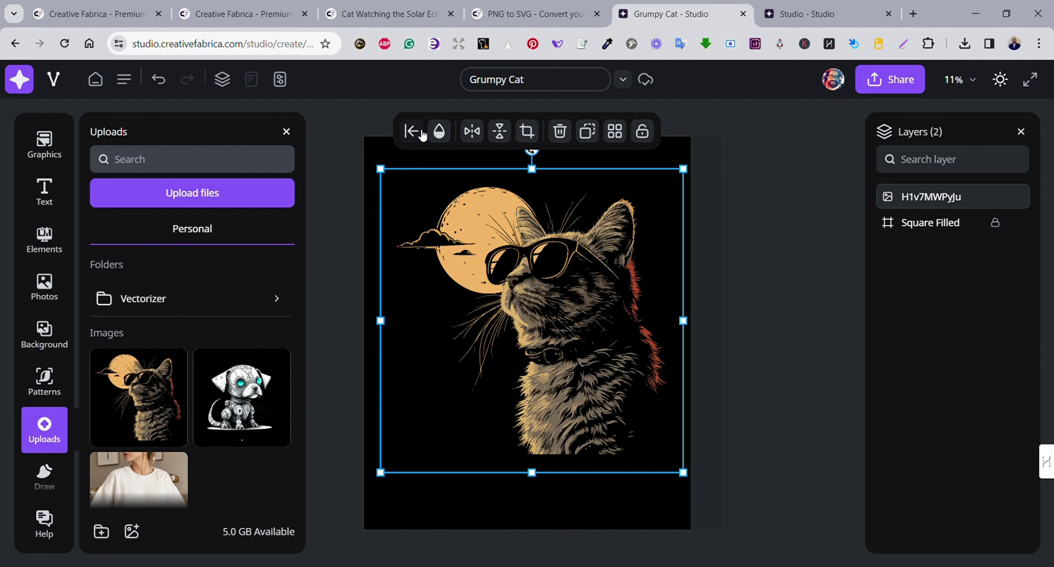
{"action": "key", "text": "Delete"}
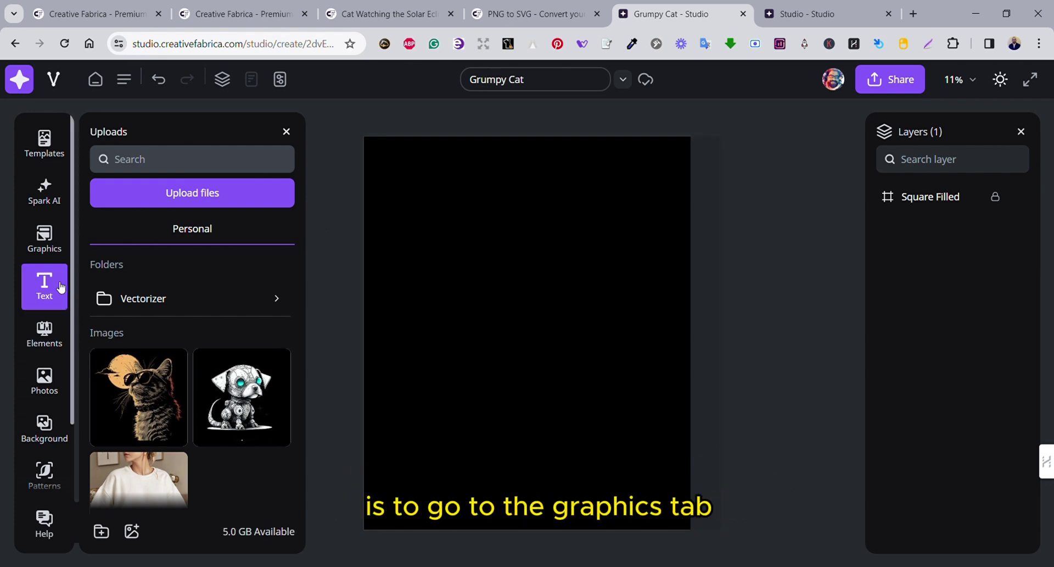
- Search Graphics for 'cat' and place the grumpy coffee cat on the artboard
{"action": "left_click", "coordinate": [44, 239]}
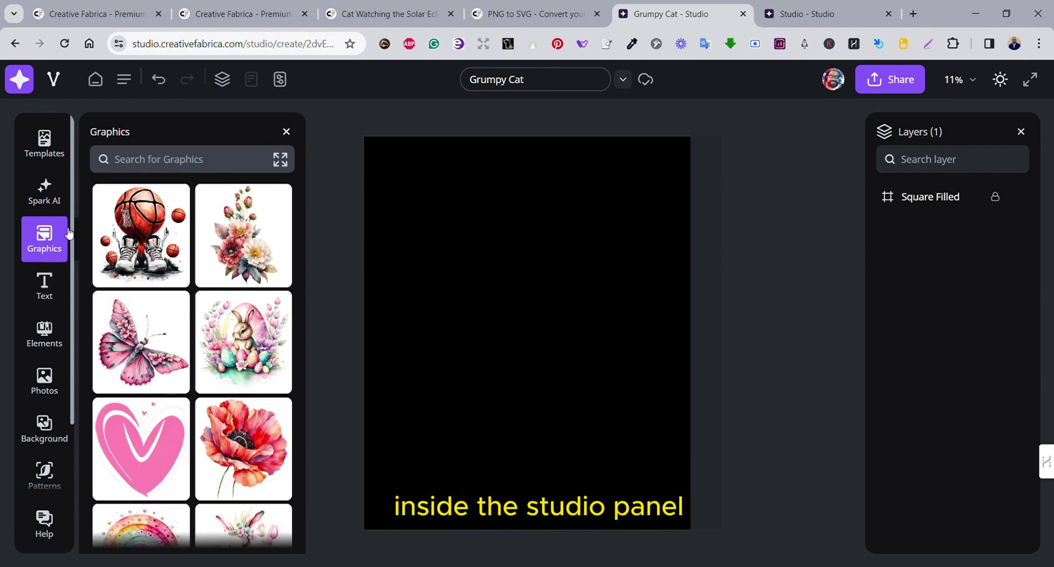
{"action": "left_click", "coordinate": [148, 164]}
{"action": "type", "text": "cat"}
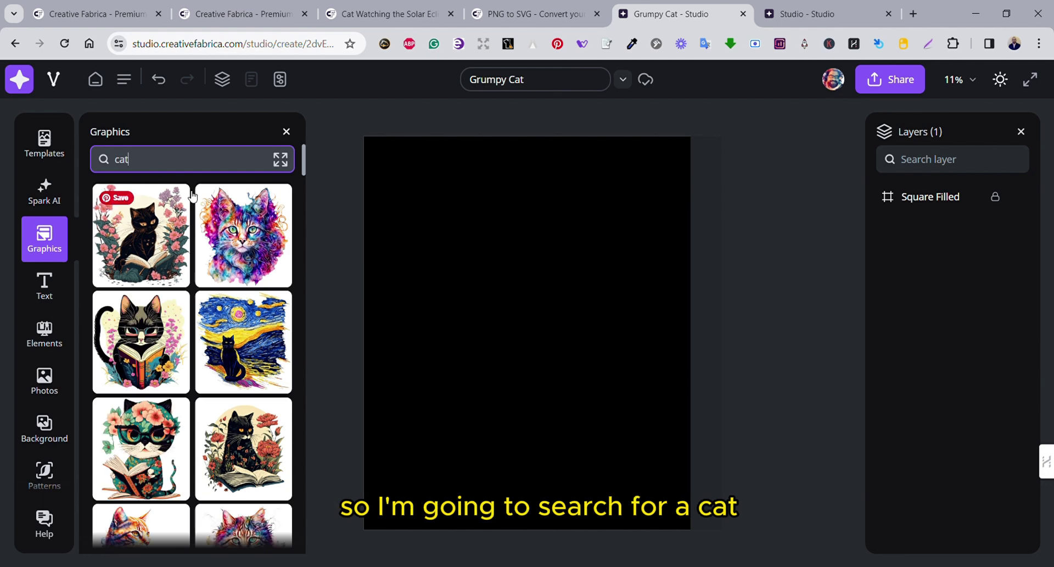
{"action": "scroll", "coordinate": [222, 245], "scroll_direction": "down", "scroll_amount": 4}
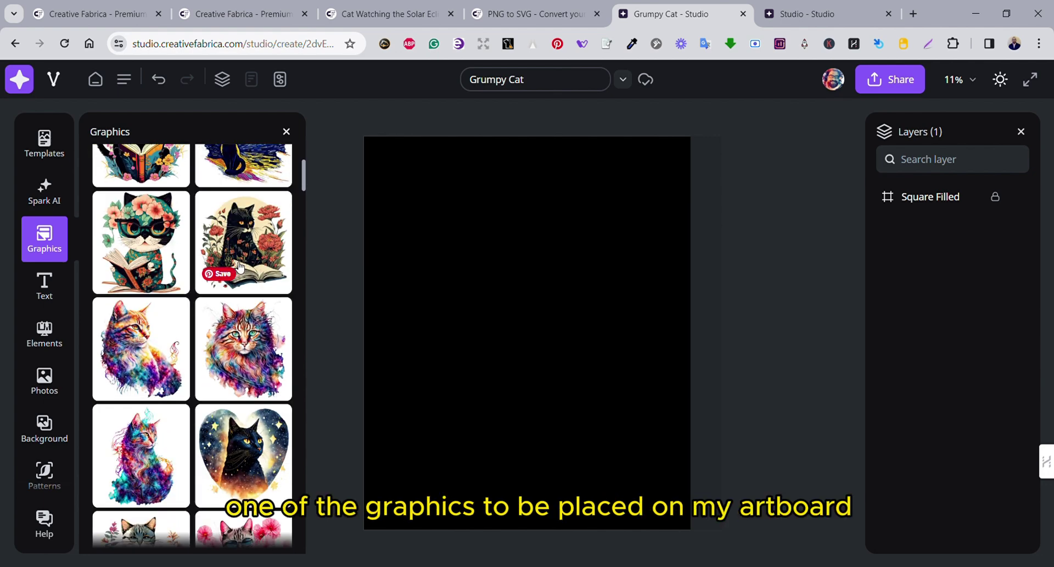
{"action": "scroll", "coordinate": [239, 267], "scroll_direction": "down", "scroll_amount": 4}
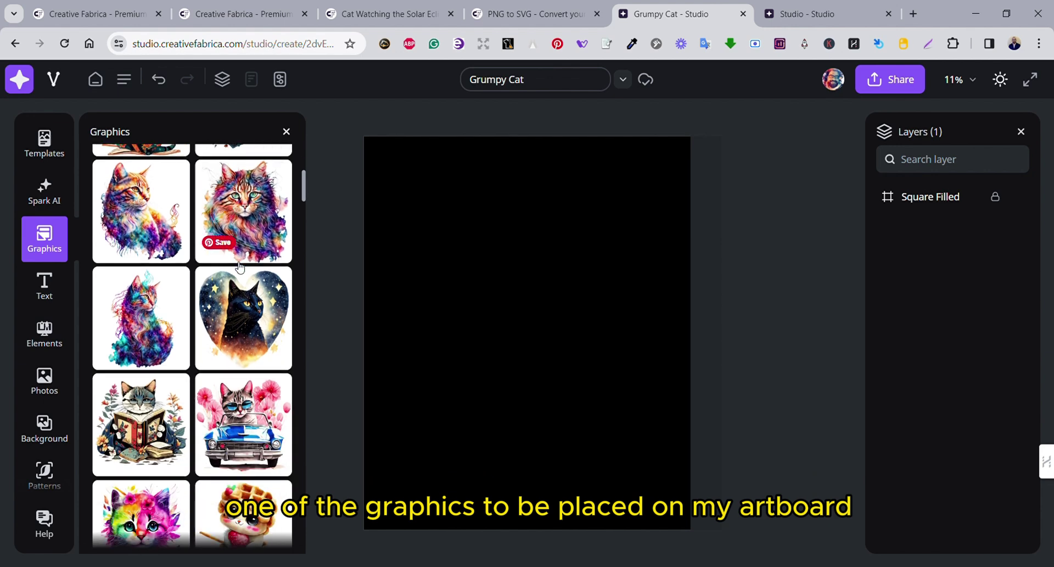
{"action": "scroll", "coordinate": [240, 266], "scroll_direction": "down", "scroll_amount": 4}
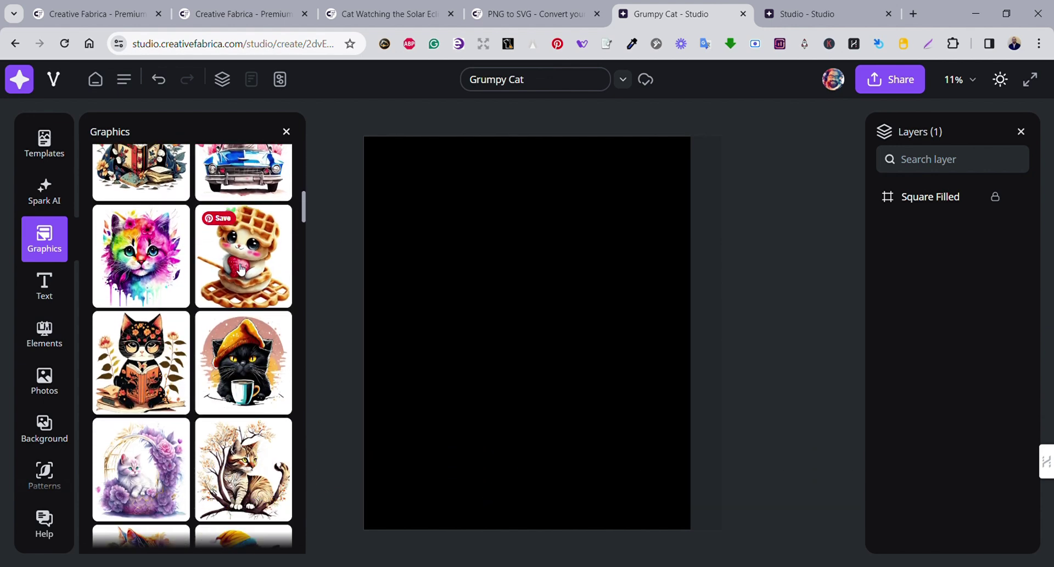
{"action": "scroll", "coordinate": [240, 268], "scroll_direction": "down", "scroll_amount": 1}
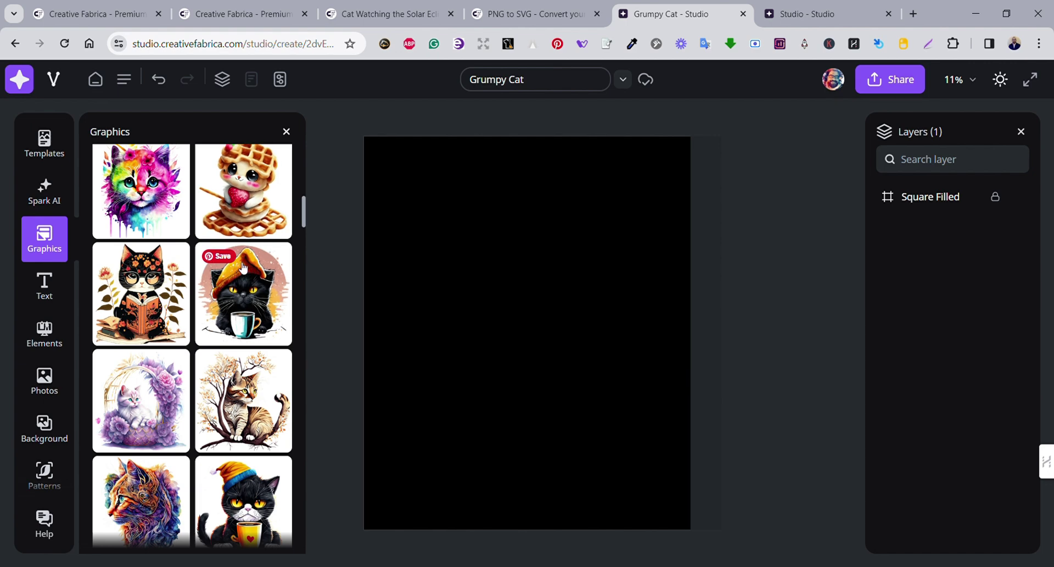
{"action": "scroll", "coordinate": [243, 276], "scroll_direction": "down", "scroll_amount": 1}
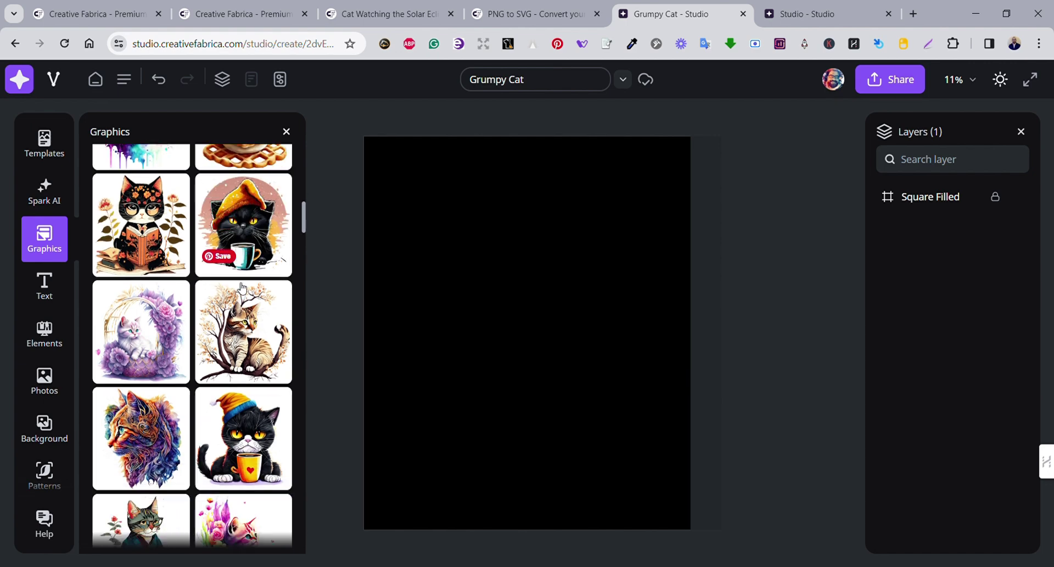
{"action": "left_click", "coordinate": [245, 431]}
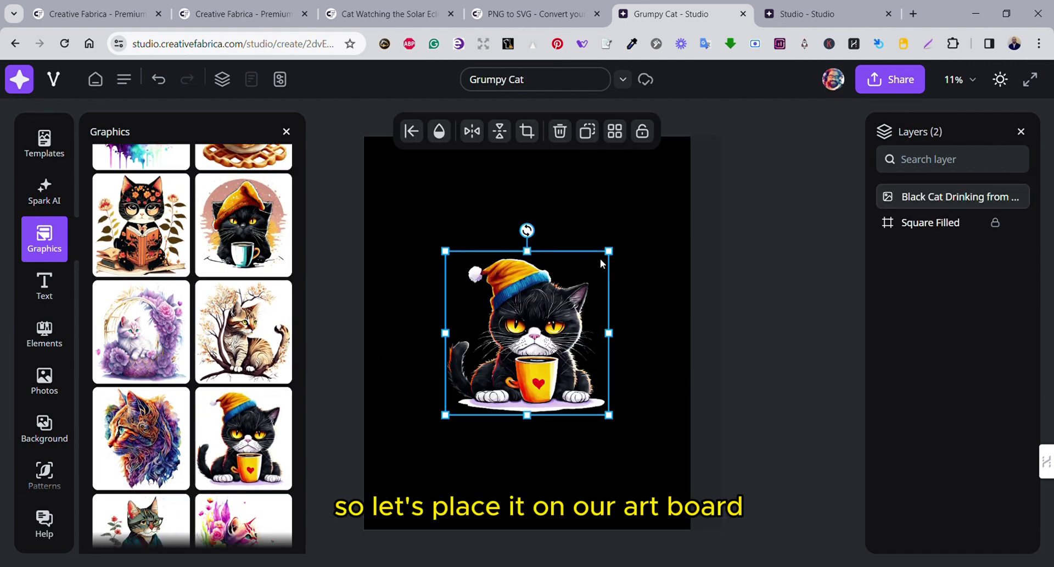
- Enlarge the grumpy cat to fill the artboard and toggle its visibility off and on
{"action": "left_click_drag", "start_coordinate": [615, 255], "coordinate": [679, 182]}
{"action": "left_click_drag", "start_coordinate": [445, 416], "coordinate": [397, 463]}
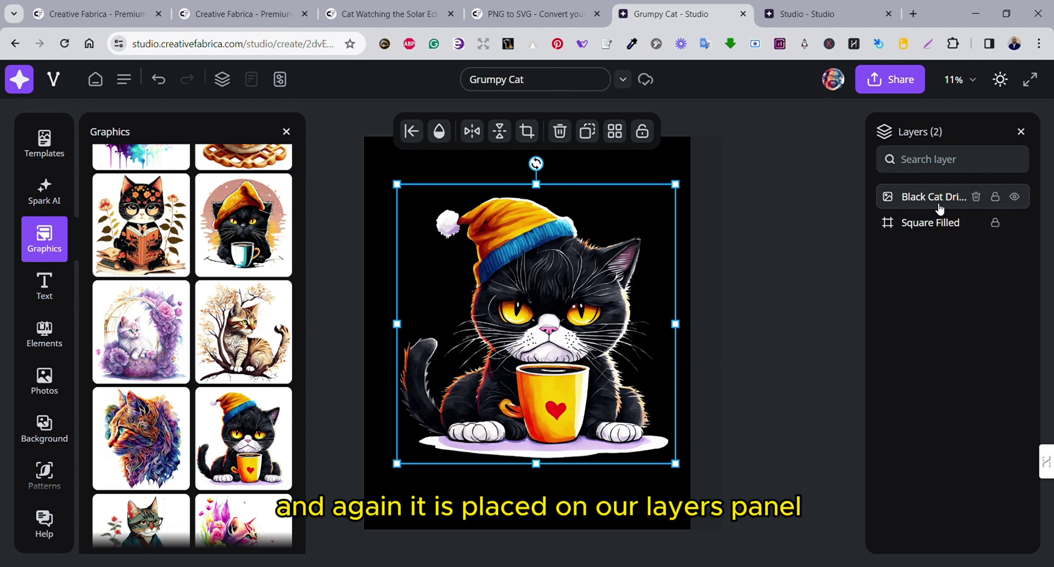
{"action": "left_click", "coordinate": [1015, 197]}
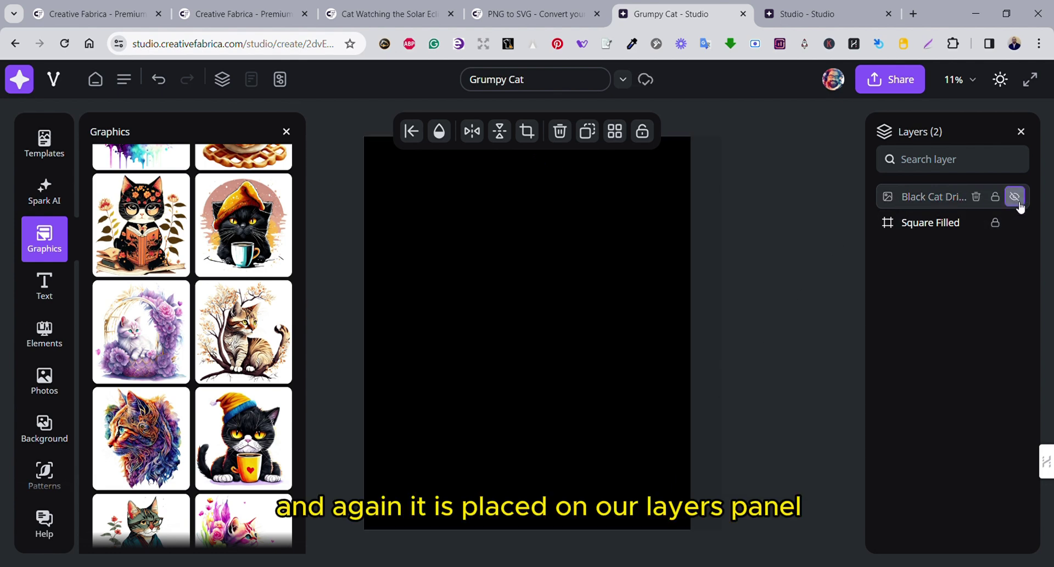
{"action": "left_click", "coordinate": [1016, 198]}
{"action": "left_click", "coordinate": [784, 274]}
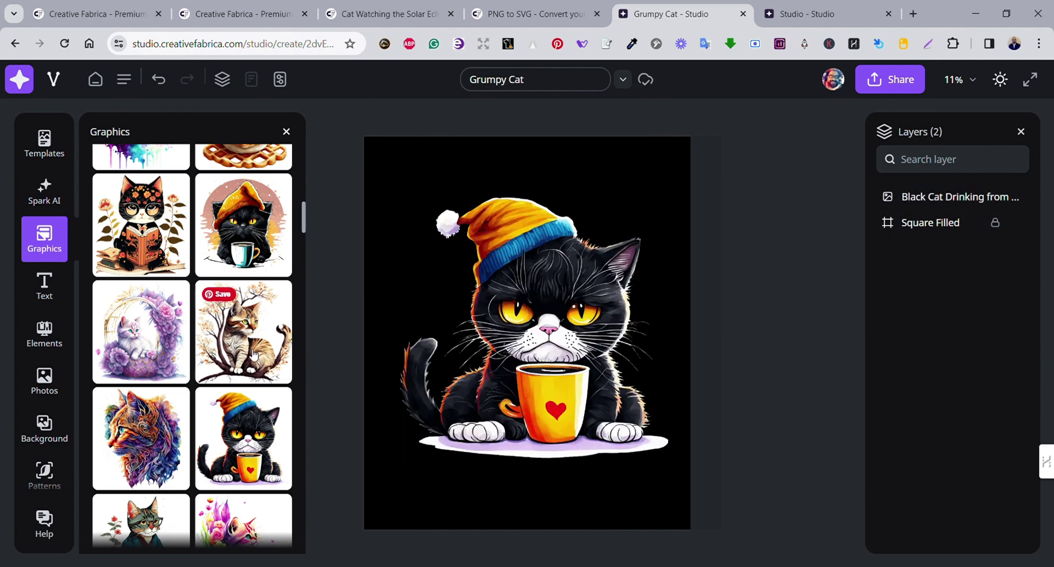
- Open Spark AI and clear the old astronaut prompt
{"action": "left_click", "coordinate": [50, 200]}
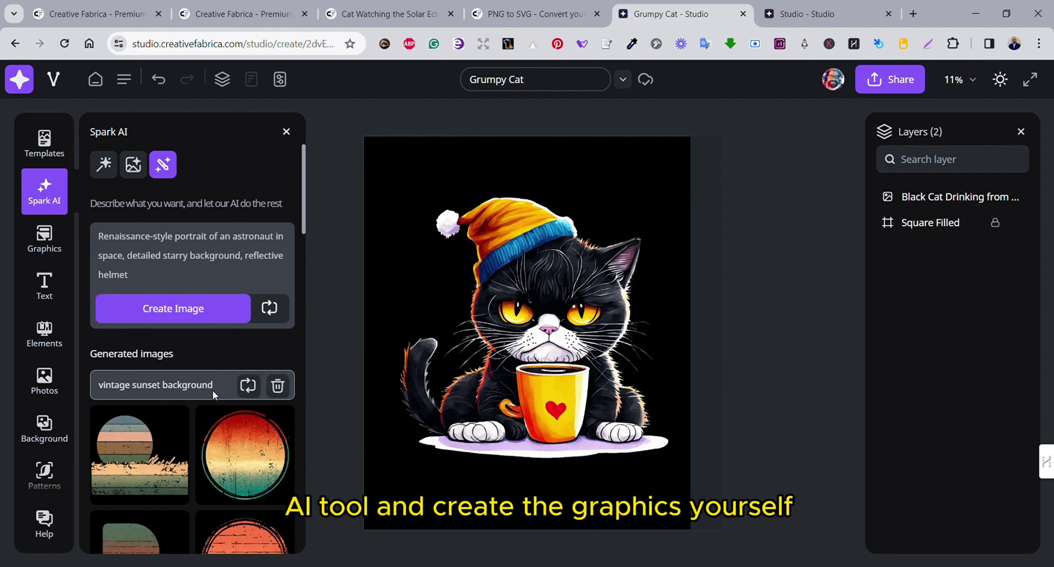
{"action": "left_click", "coordinate": [503, 326]}
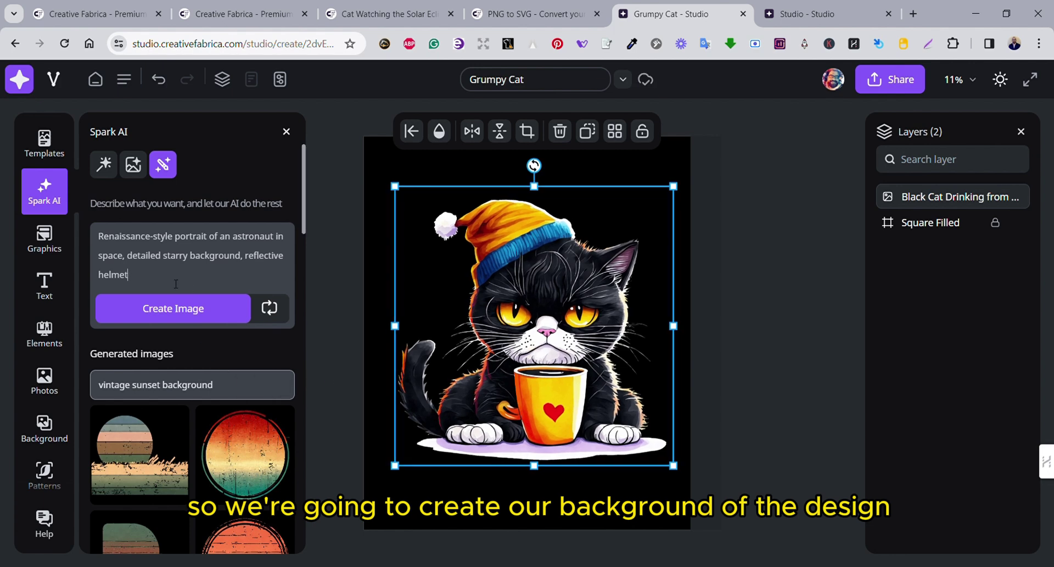
{"action": "mouse_move", "coordinate": [233, 386]}
{"action": "left_click_drag", "start_coordinate": [215, 391], "coordinate": [132, 393]}
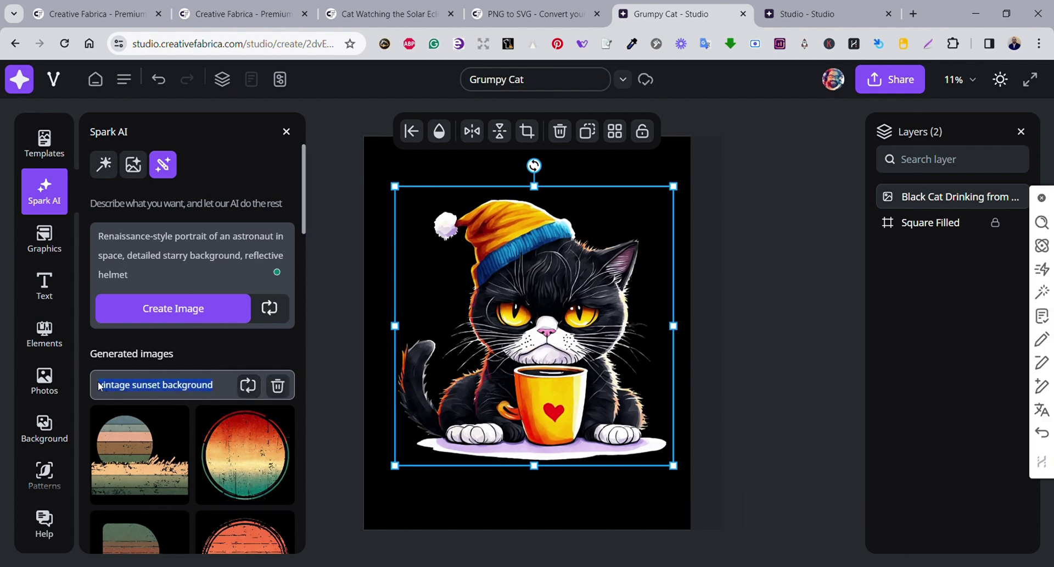
{"action": "left_click", "coordinate": [133, 264]}
{"action": "key", "text": "ctrl+a"}
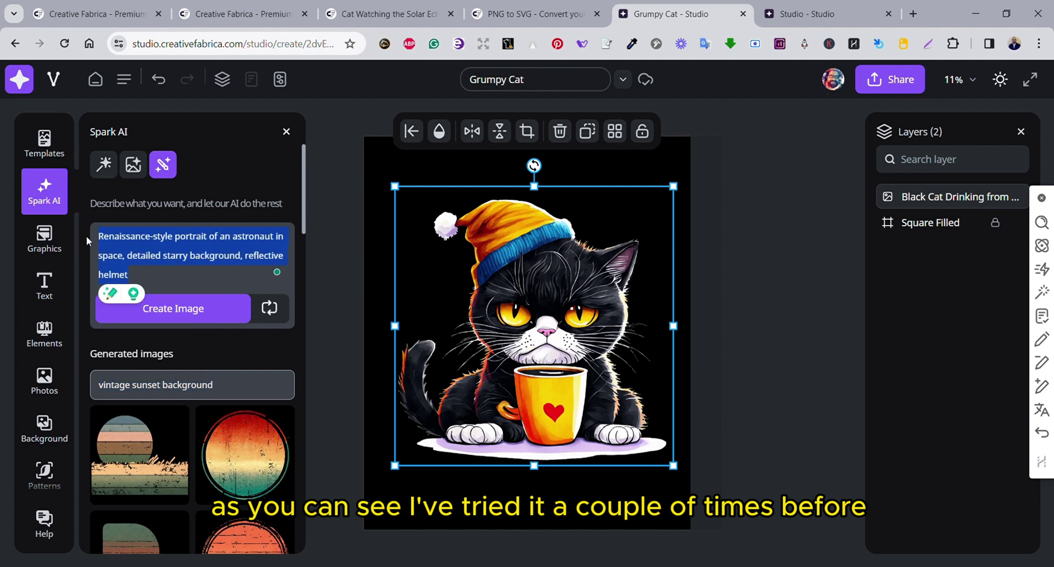
{"action": "key", "text": "BackSpace"}
- Generate images from the prompt 'vintage sunset background'
{"action": "type", "text": "vintage sunset back"}
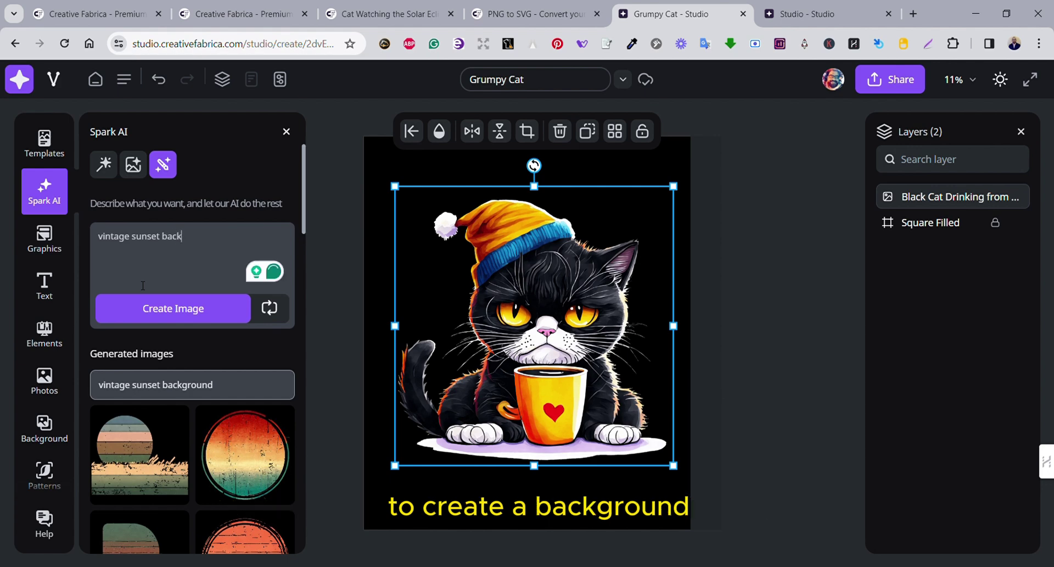
{"action": "type", "text": "ground"}
{"action": "key", "text": "Return"}
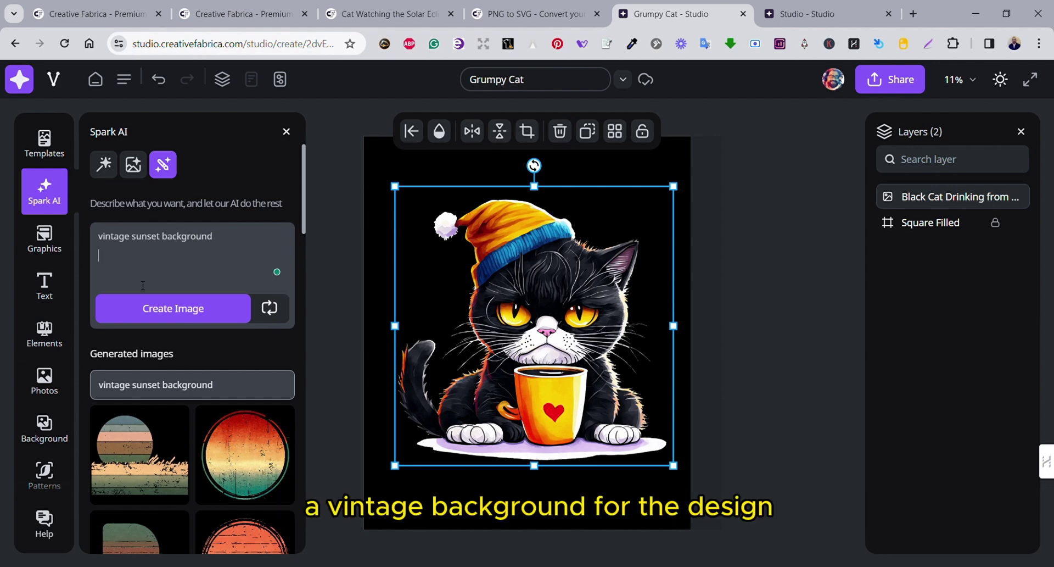
{"action": "left_click", "coordinate": [173, 308]}
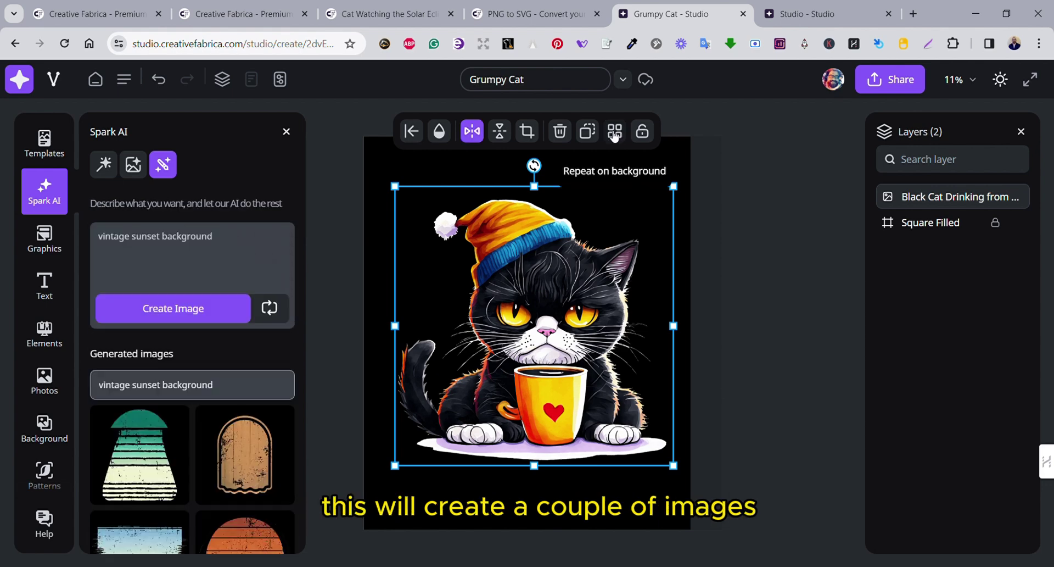
{"action": "left_click", "coordinate": [385, 182]}
{"action": "scroll", "coordinate": [253, 329], "scroll_direction": "down", "scroll_amount": 3}
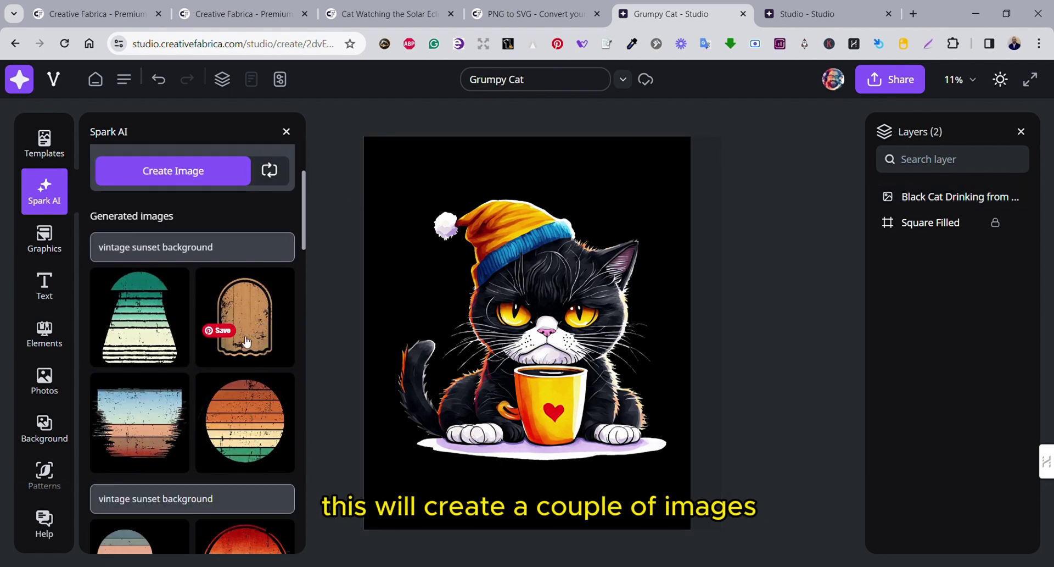
- Enlarge the blue-to-red sunset image and move its layer beneath the cat layer
{"action": "left_click", "coordinate": [179, 413]}
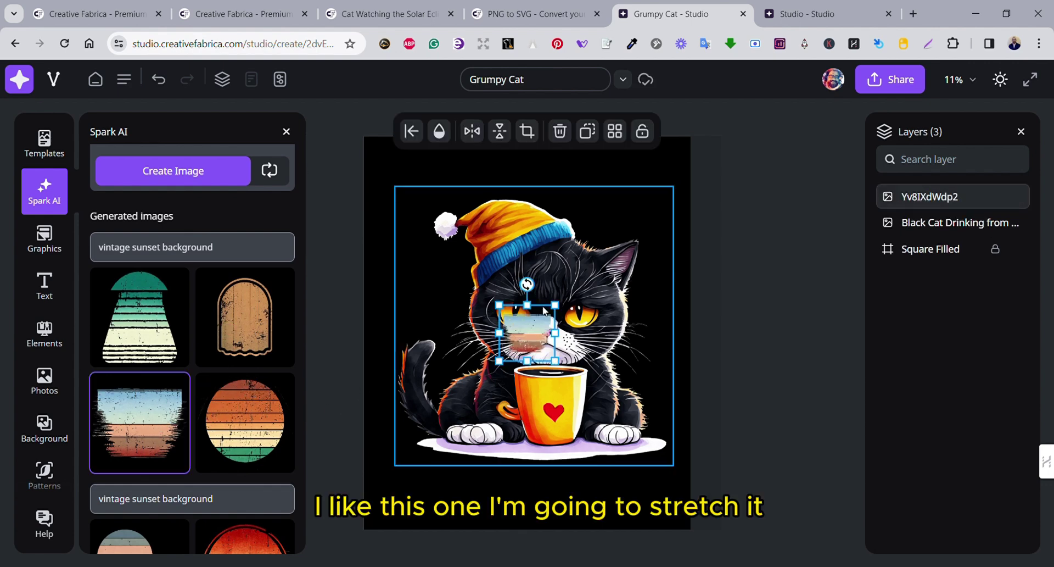
{"action": "left_click_drag", "start_coordinate": [563, 300], "coordinate": [661, 207]}
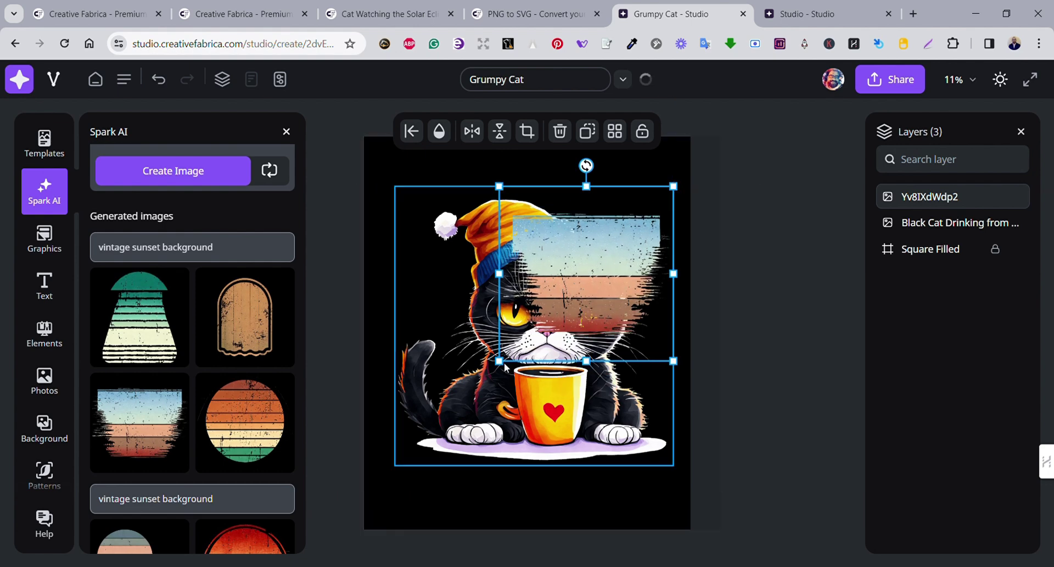
{"action": "mouse_move", "coordinate": [500, 361]}
{"action": "left_mouse_down"}
{"action": "mouse_move", "coordinate": [436, 437]}
{"action": "mouse_move", "coordinate": [373, 489]}
{"action": "mouse_move", "coordinate": [498, 366]}
{"action": "left_mouse_up"}
{"action": "key", "text": "ctrl+shift+bracketleft"}
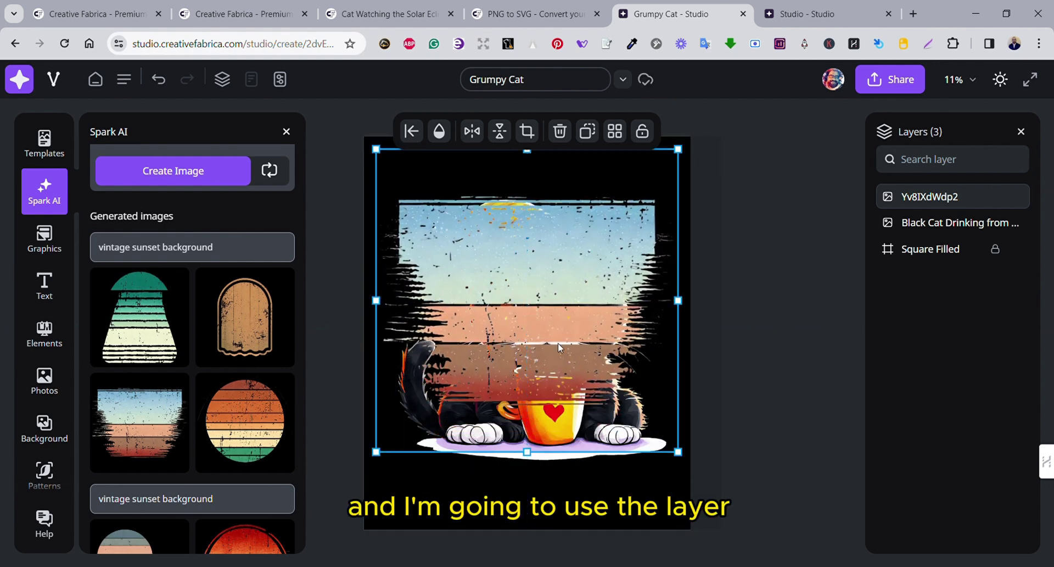
{"action": "left_click_drag", "start_coordinate": [957, 200], "coordinate": [957, 225]}
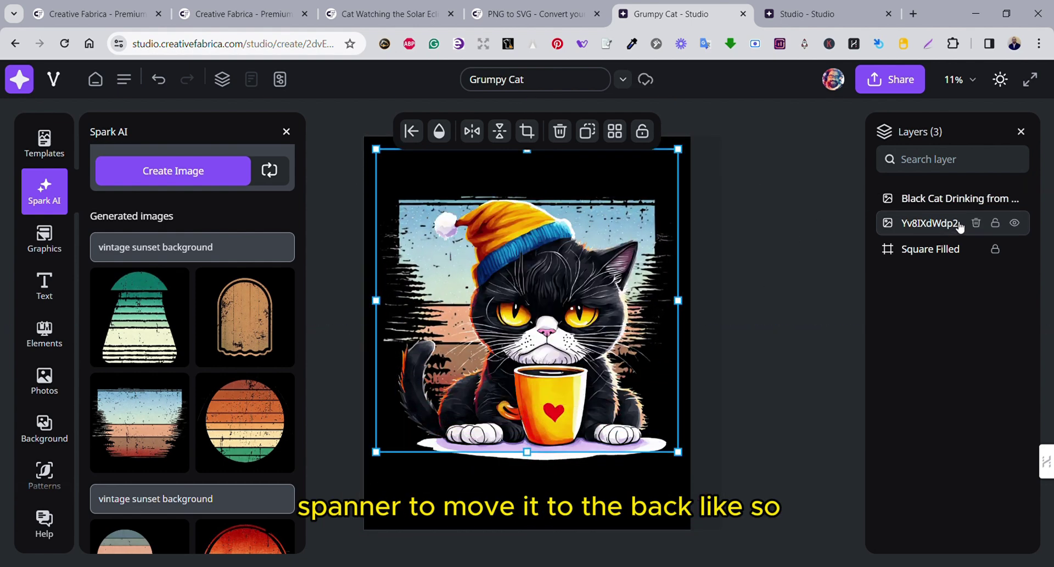
- Centre the grumpy cat image on the canvas
{"action": "left_click", "coordinate": [430, 246]}
{"action": "left_click_drag", "start_coordinate": [548, 282], "coordinate": [539, 282]}
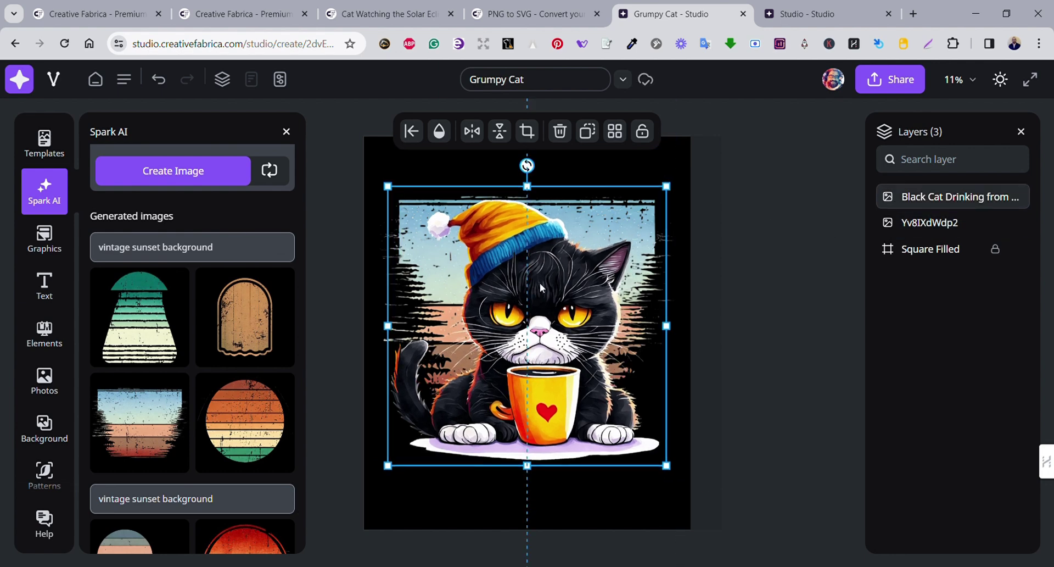
{"action": "left_click_drag", "start_coordinate": [660, 215], "coordinate": [654, 209]}
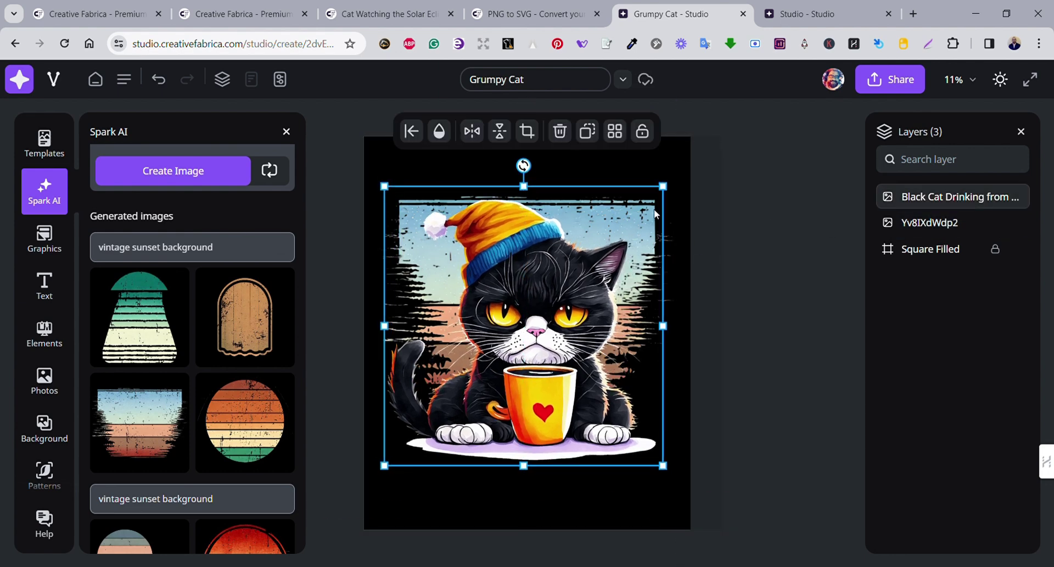
{"action": "left_click", "coordinate": [737, 238]}
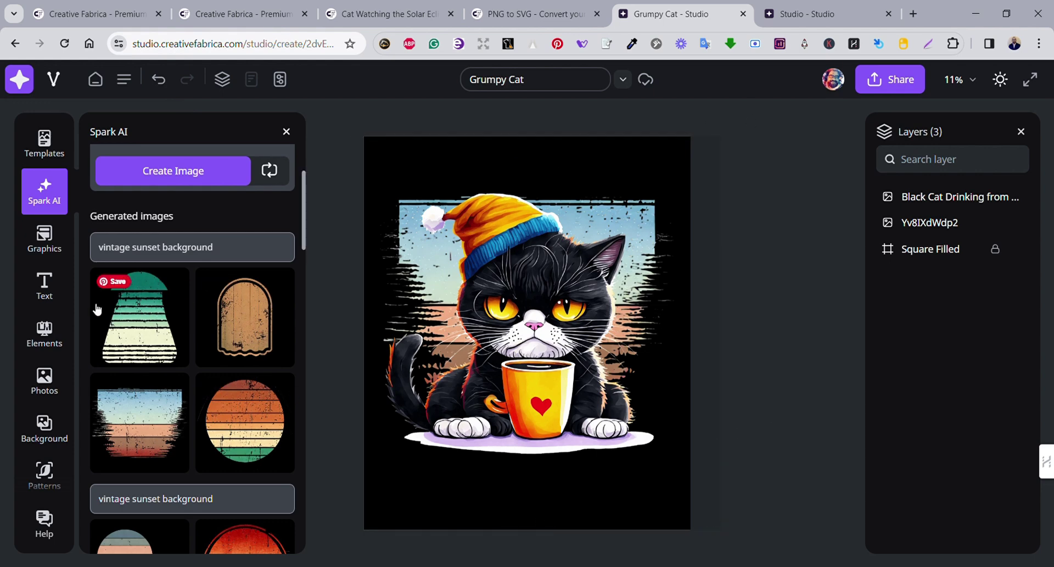
- Add a white subheading at the canvas top reading 'XPRESS YOURSELF EVEN IF YOU ARE'
{"action": "left_click", "coordinate": [46, 286]}
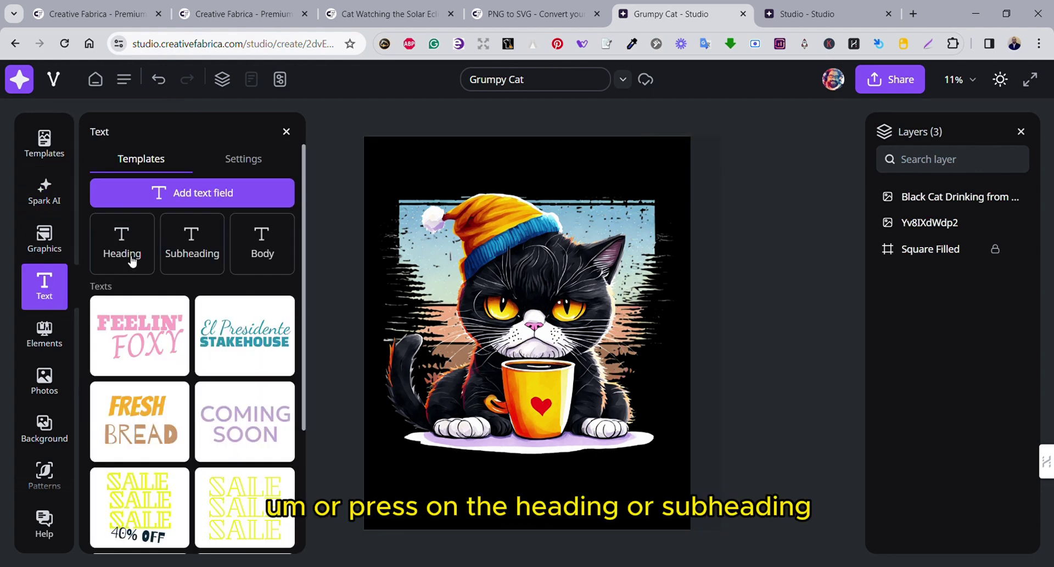
{"action": "left_click", "coordinate": [190, 257]}
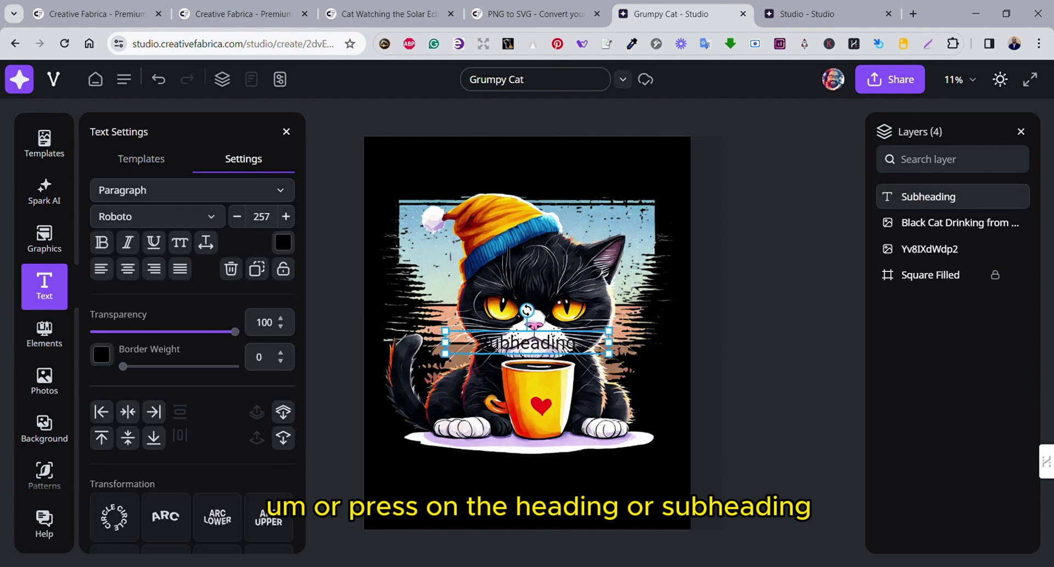
{"action": "left_click", "coordinate": [746, 378]}
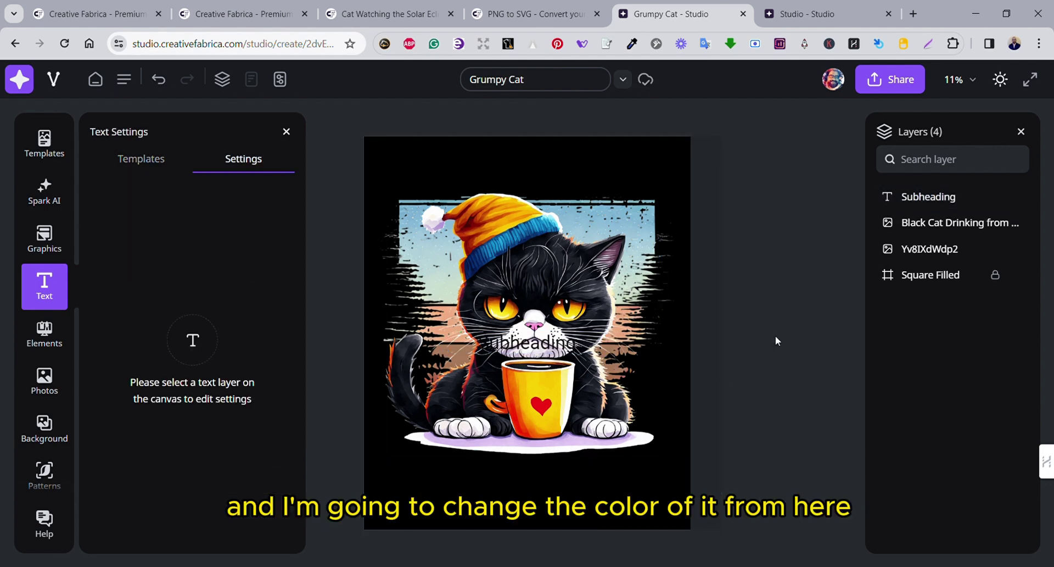
{"action": "left_click", "coordinate": [929, 197]}
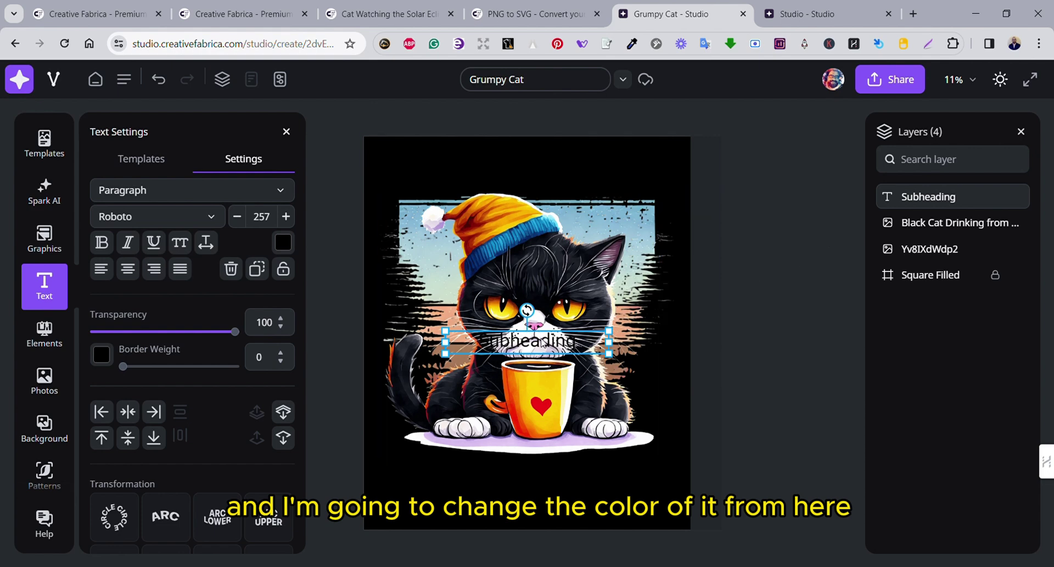
{"action": "left_click_drag", "start_coordinate": [543, 340], "coordinate": [531, 167]}
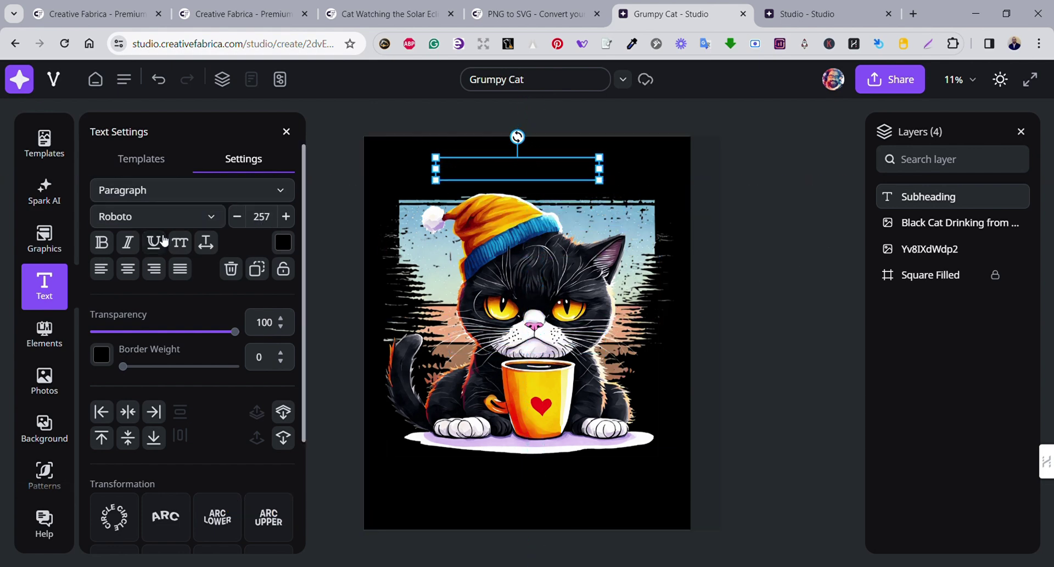
{"action": "left_click", "coordinate": [284, 243]}
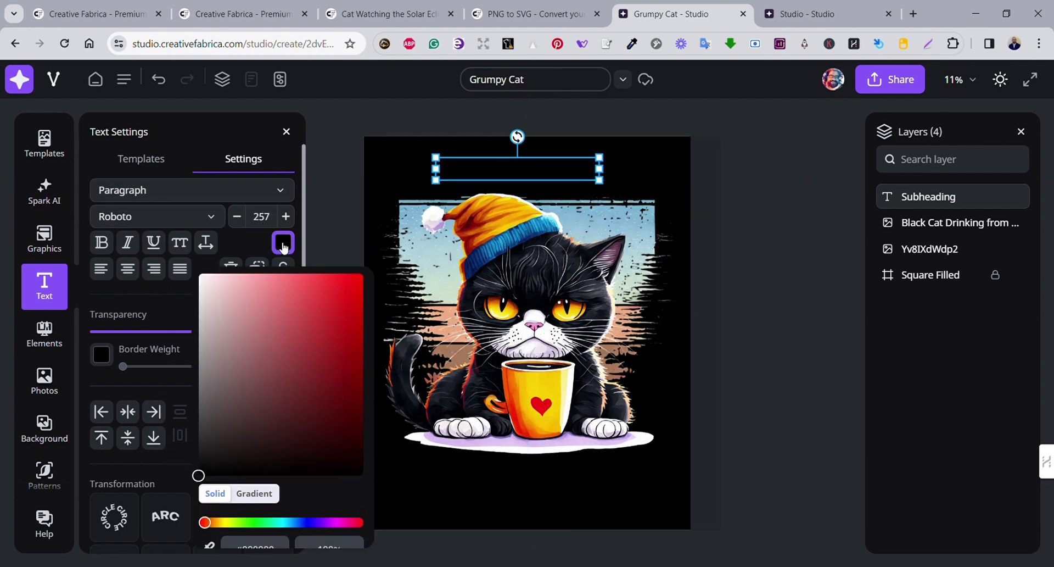
{"action": "left_click", "coordinate": [199, 273]}
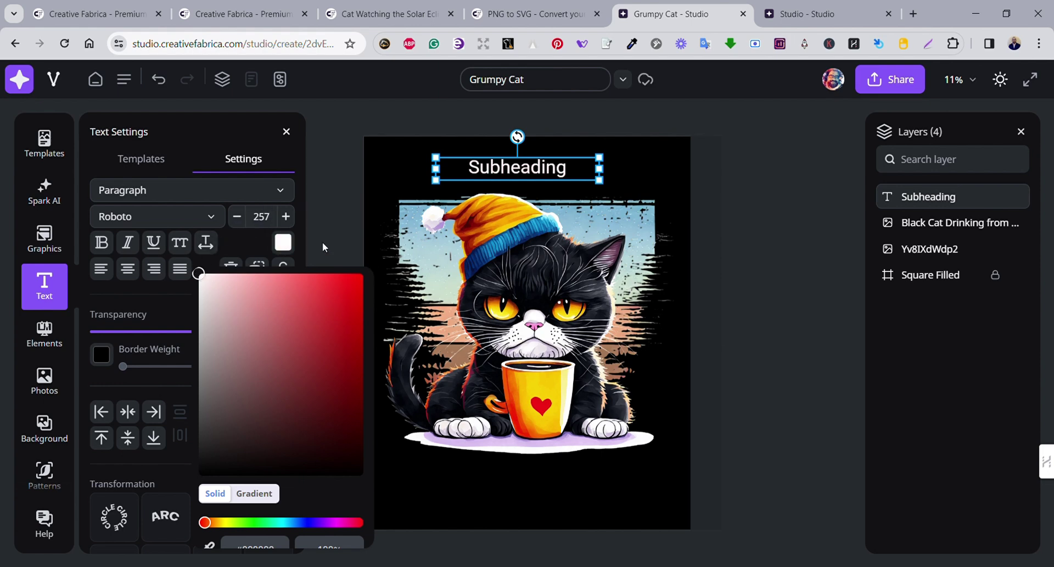
{"action": "double_click", "coordinate": [496, 169]}
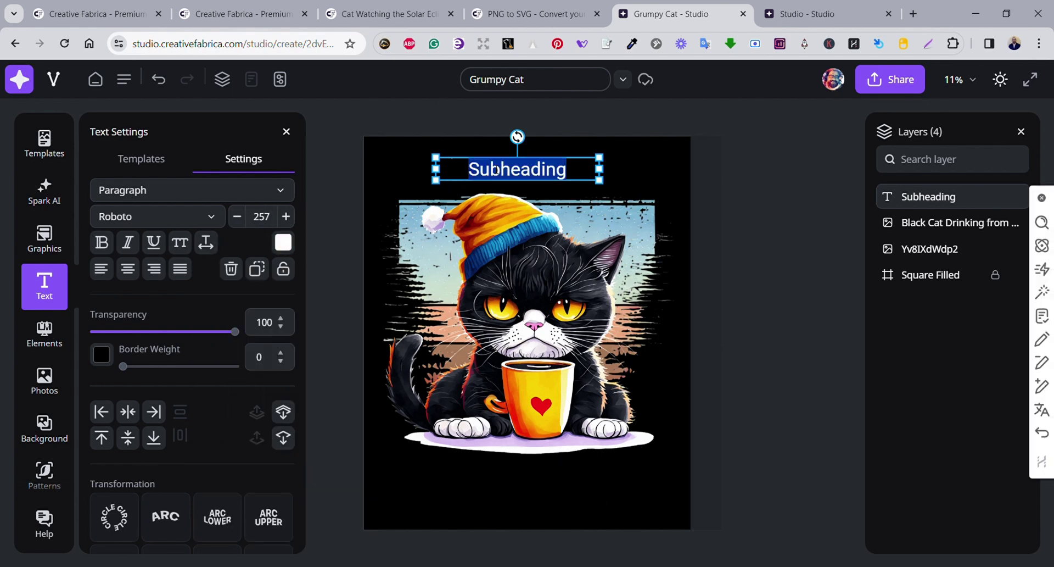
{"action": "type", "text": "XPRESS YOUR"}
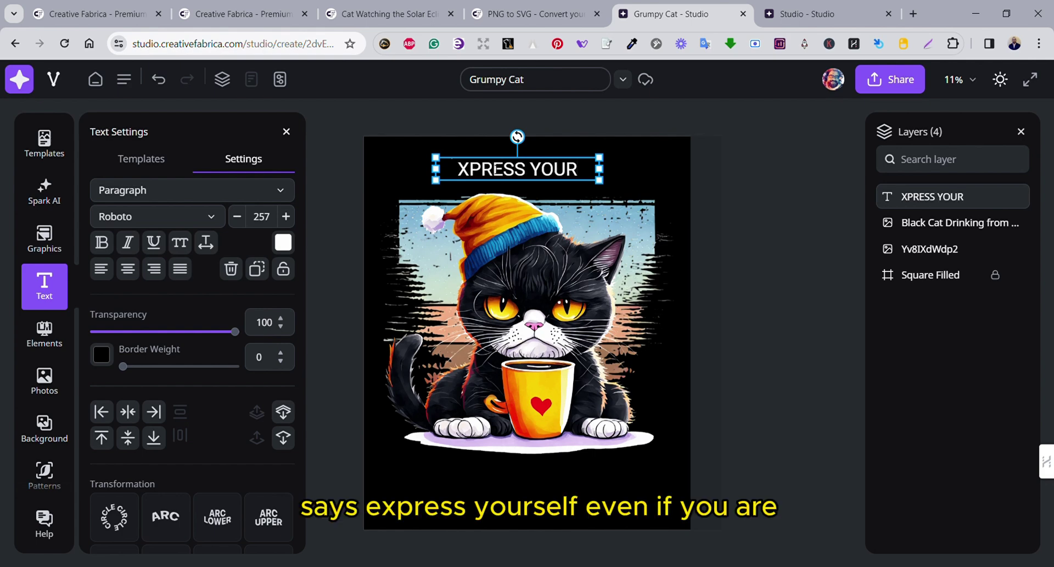
{"action": "type", "text": "SELF EVEN IF YOU ARE"}
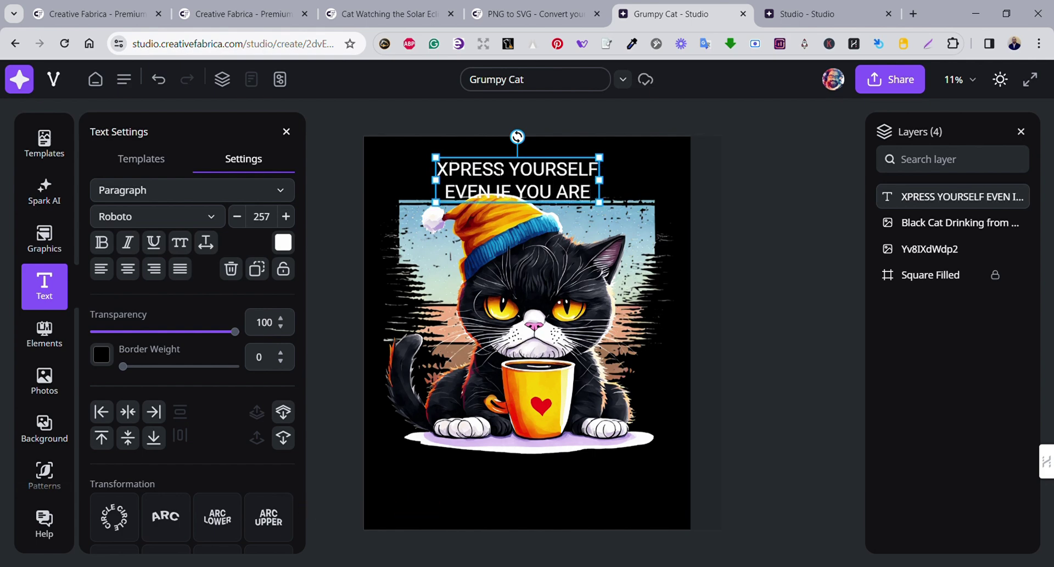
- Widen the top text box so the line fits on one row, shifted left
{"action": "left_click", "coordinate": [745, 271]}
{"action": "left_click", "coordinate": [582, 181]}
{"action": "left_click_drag", "start_coordinate": [600, 179], "coordinate": [756, 170]}
{"action": "left_click_drag", "start_coordinate": [627, 174], "coordinate": [573, 173]}
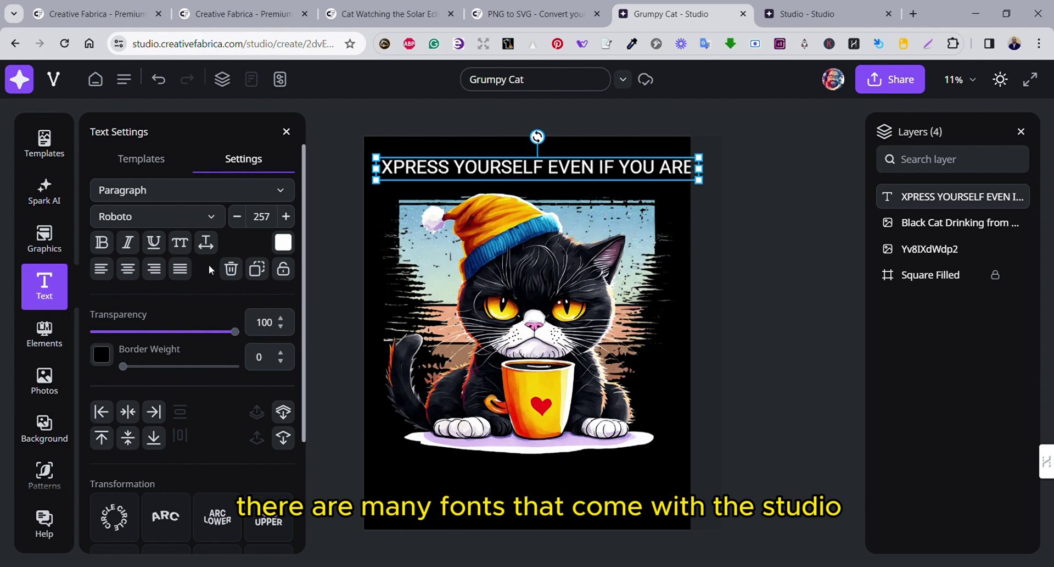
- Set the top line's font to Angkor and reduce its size to 173
{"action": "left_click", "coordinate": [176, 224]}
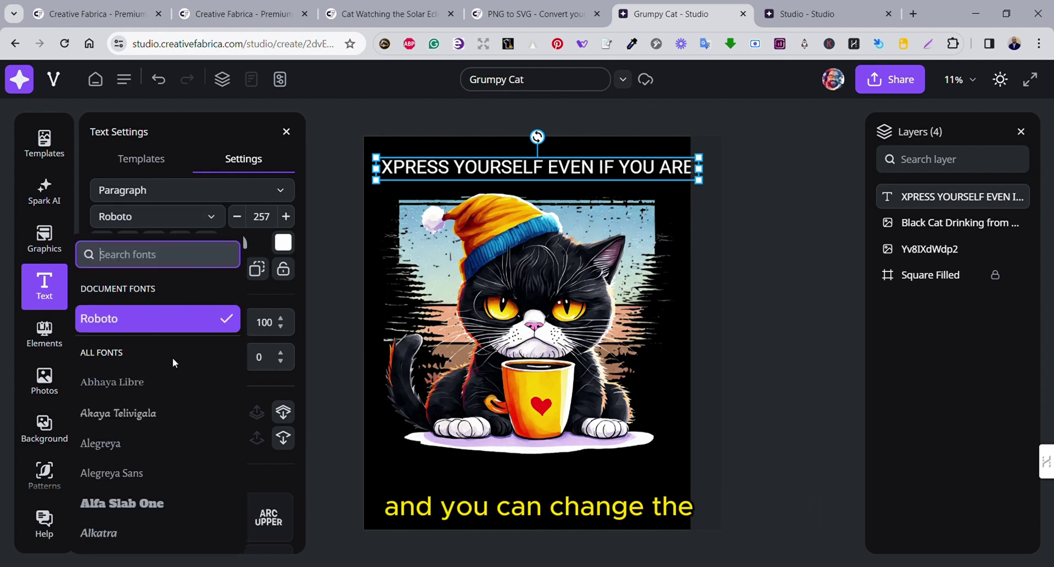
{"action": "scroll", "coordinate": [172, 359], "scroll_direction": "down", "scroll_amount": 4}
{"action": "scroll", "coordinate": [171, 374], "scroll_direction": "down", "scroll_amount": 2}
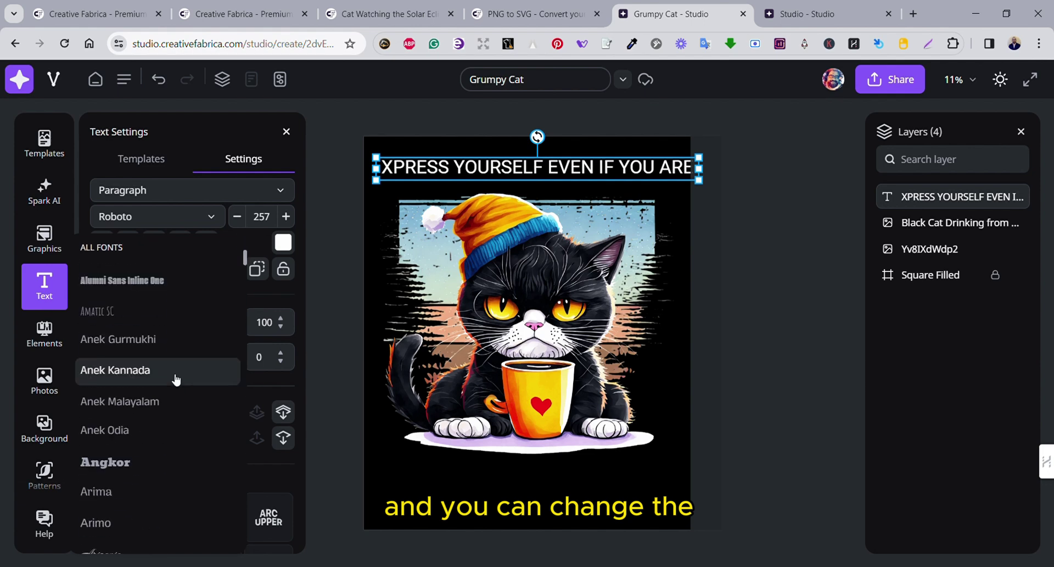
{"action": "left_click", "coordinate": [158, 461]}
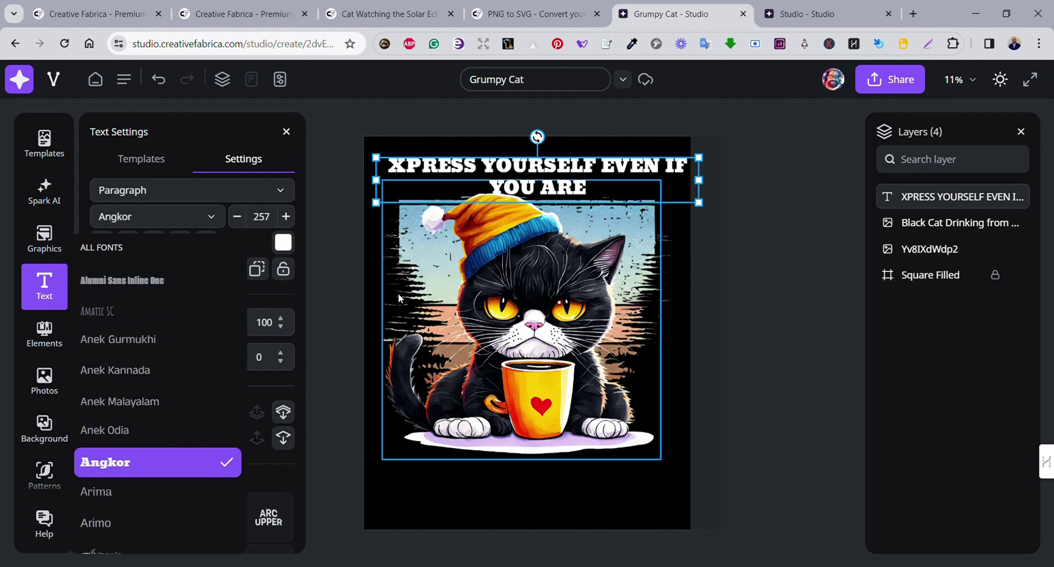
{"action": "left_click", "coordinate": [237, 216]}
{"action": "left_click", "coordinate": [242, 218]}
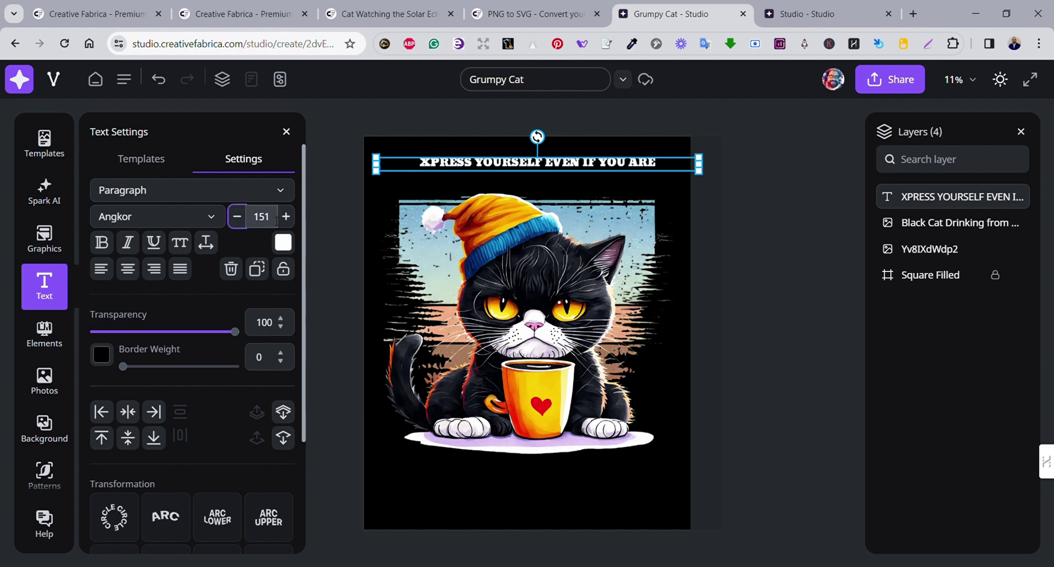
- Enlarge the top text line to span the canvas width
{"action": "left_click_drag", "start_coordinate": [699, 163], "coordinate": [668, 188]}
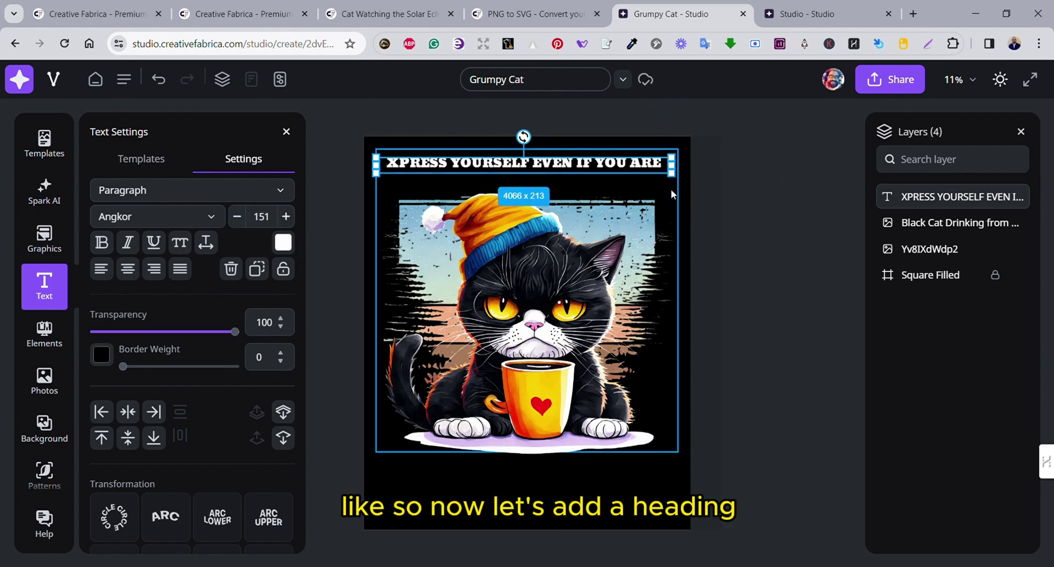
{"action": "left_click", "coordinate": [727, 199]}
{"action": "left_click", "coordinate": [582, 165]}
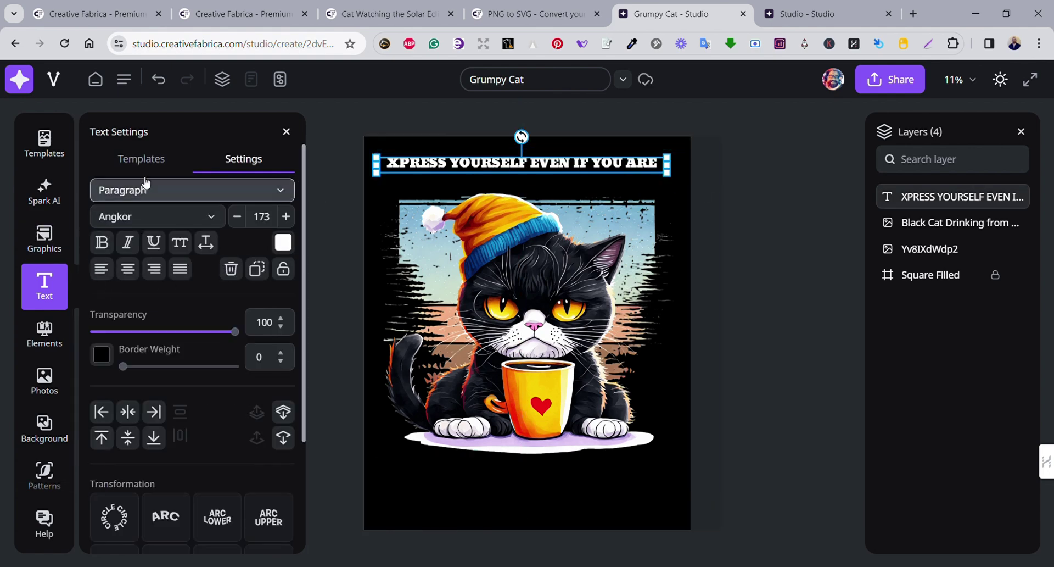
- Add a white heading near the top reading 'GRUMPY'
{"action": "left_click", "coordinate": [46, 284]}
{"action": "left_click", "coordinate": [46, 285]}
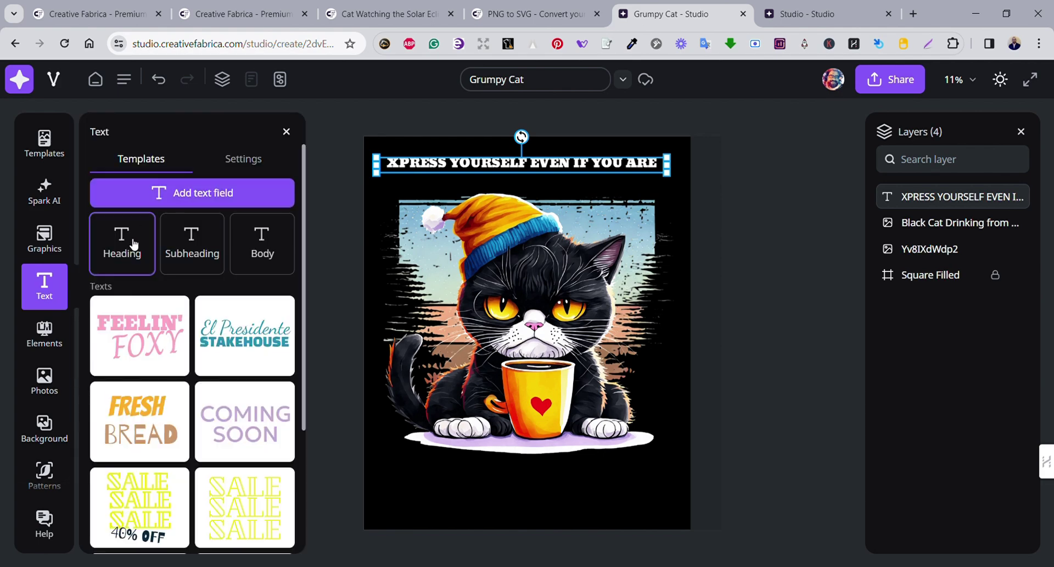
{"action": "left_click", "coordinate": [129, 242]}
{"action": "left_click_drag", "start_coordinate": [552, 370], "coordinate": [544, 203]}
{"action": "left_click", "coordinate": [283, 242]}
{"action": "left_click_drag", "start_coordinate": [223, 317], "coordinate": [200, 275]}
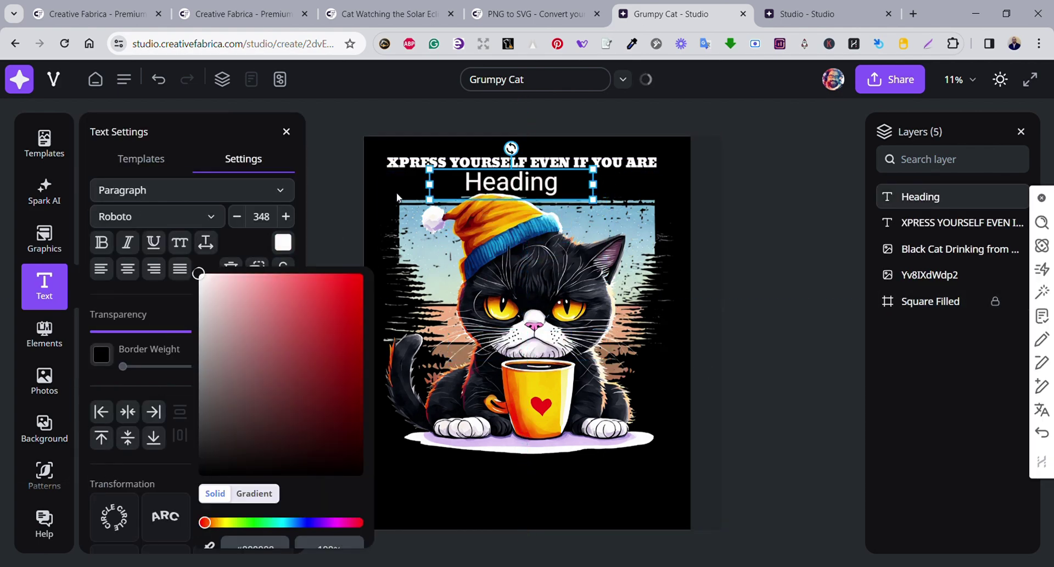
{"action": "type", "text": "GRUMPY"}
- Scale up the GRUMPY text and shift it left to fit the canvas
{"action": "left_click", "coordinate": [717, 218]}
{"action": "left_click", "coordinate": [572, 183]}
{"action": "left_click_drag", "start_coordinate": [603, 202], "coordinate": [556, 192]}
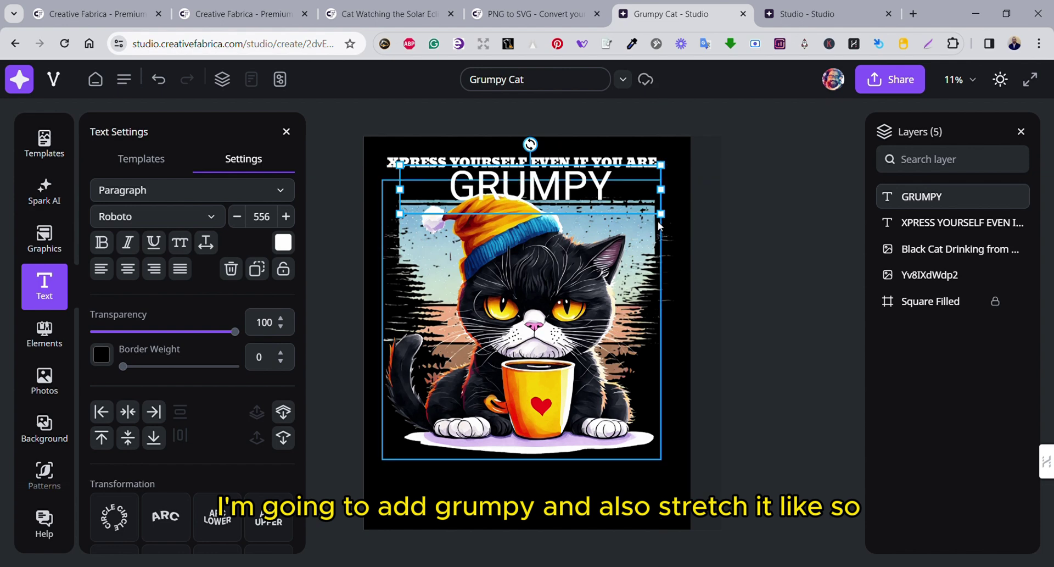
{"action": "left_click_drag", "start_coordinate": [662, 214], "coordinate": [742, 224]}
{"action": "left_click_drag", "start_coordinate": [623, 194], "coordinate": [576, 203]}
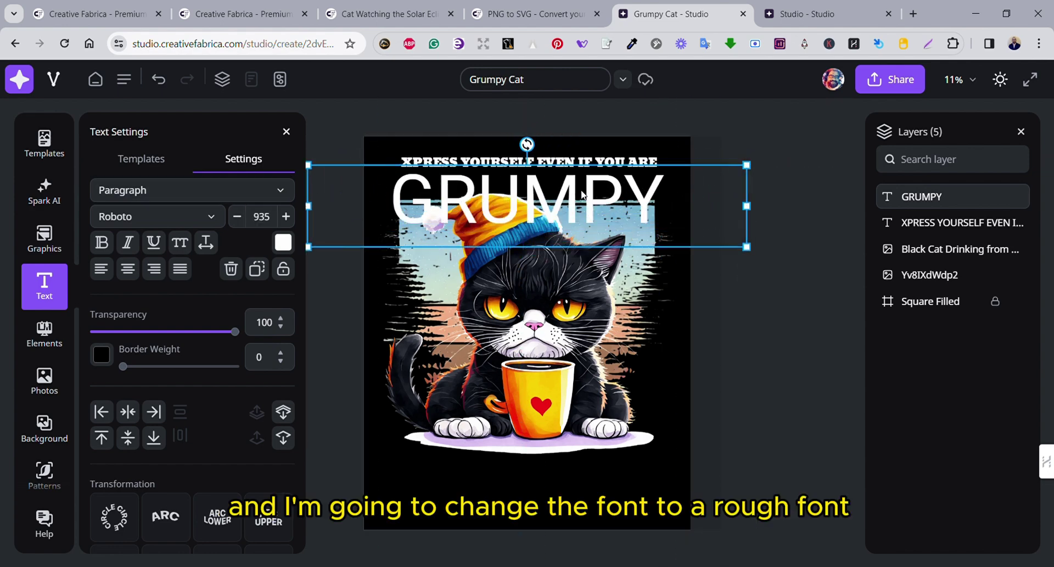
- Set GRUMPY in the Rubik Dirt font and resize it below the top line
{"action": "left_click", "coordinate": [206, 216]}
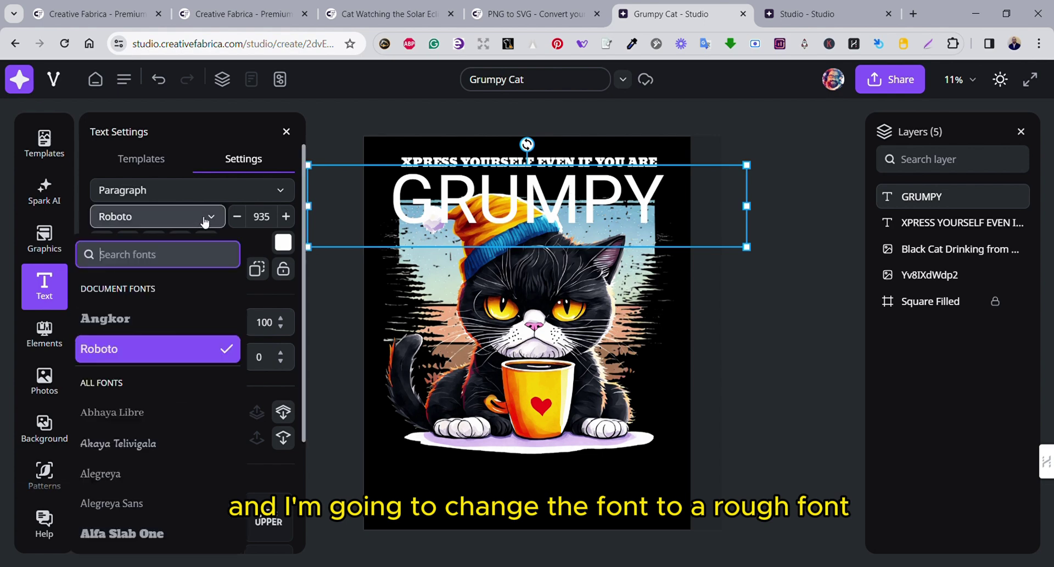
{"action": "type", "text": "RUB"}
{"action": "left_click", "coordinate": [171, 358]}
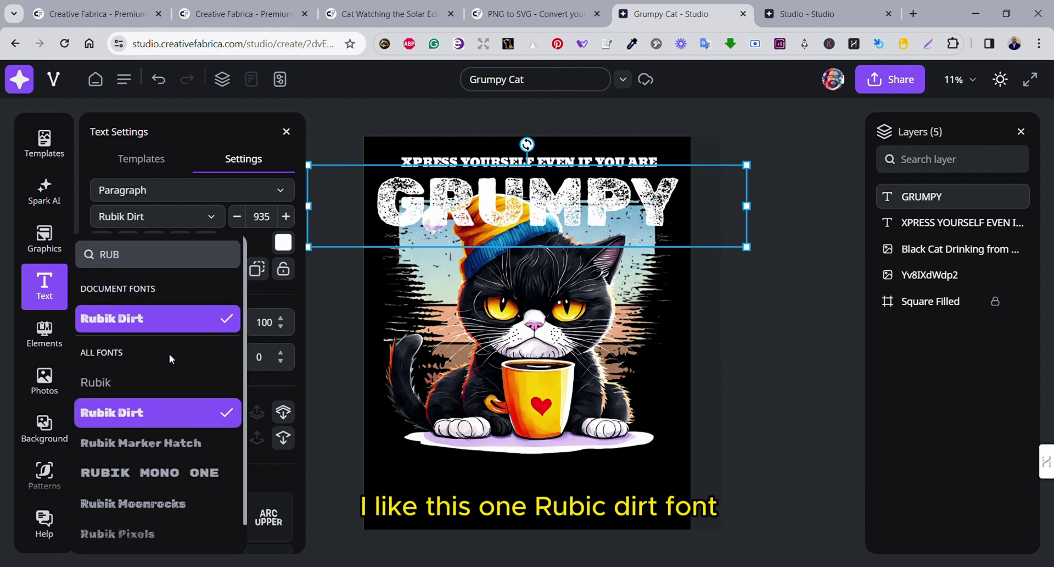
{"action": "left_click", "coordinate": [697, 302]}
{"action": "left_click", "coordinate": [692, 175]}
{"action": "mouse_move", "coordinate": [716, 237]}
{"action": "left_mouse_down"}
{"action": "mouse_move", "coordinate": [715, 216]}
{"action": "mouse_move", "coordinate": [708, 236]}
{"action": "mouse_move", "coordinate": [724, 249]}
{"action": "left_mouse_up"}
{"action": "left_click_drag", "start_coordinate": [343, 230], "coordinate": [330, 239]}
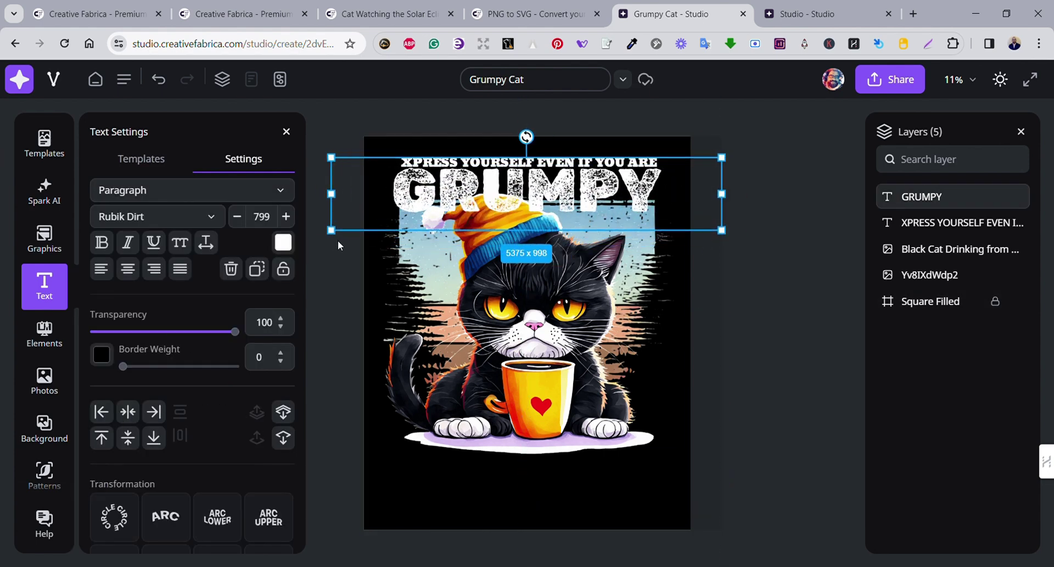
{"action": "left_click", "coordinate": [735, 291]}
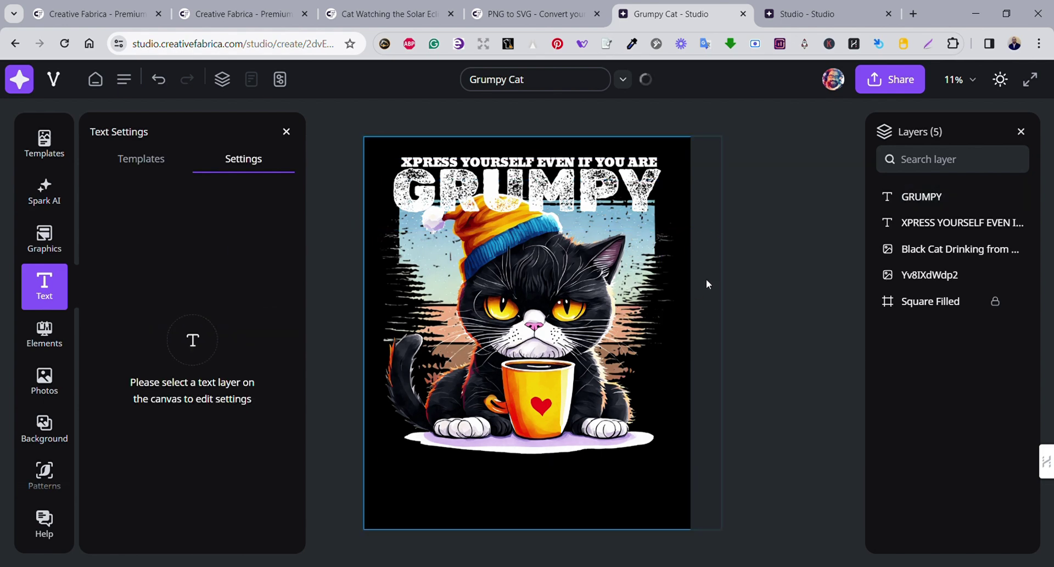
- Narrow the streaky background image slightly from its right side
{"action": "left_click", "coordinate": [652, 260]}
{"action": "left_click", "coordinate": [977, 275]}
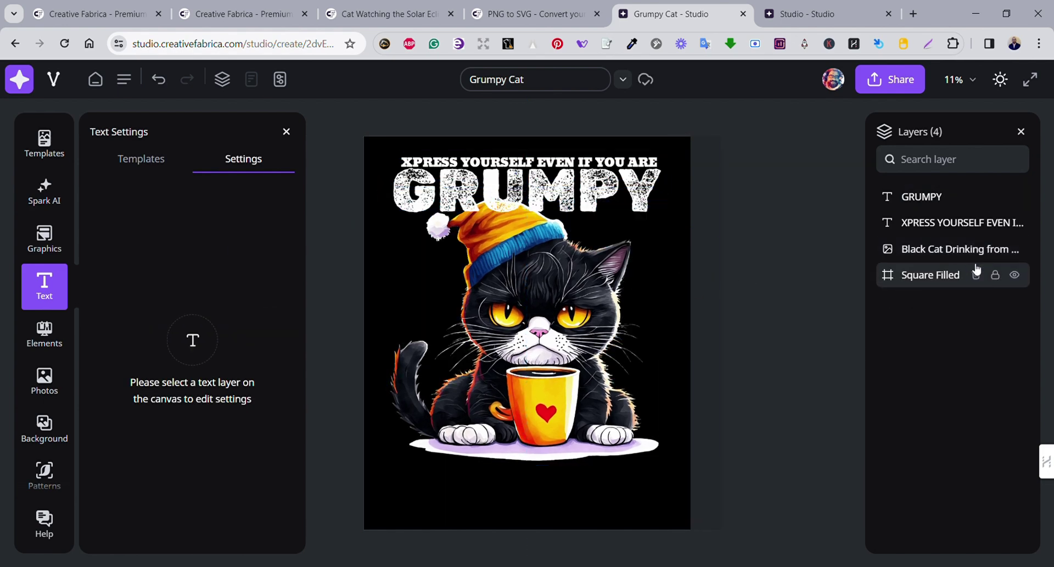
{"action": "key", "text": "ctrl+z"}
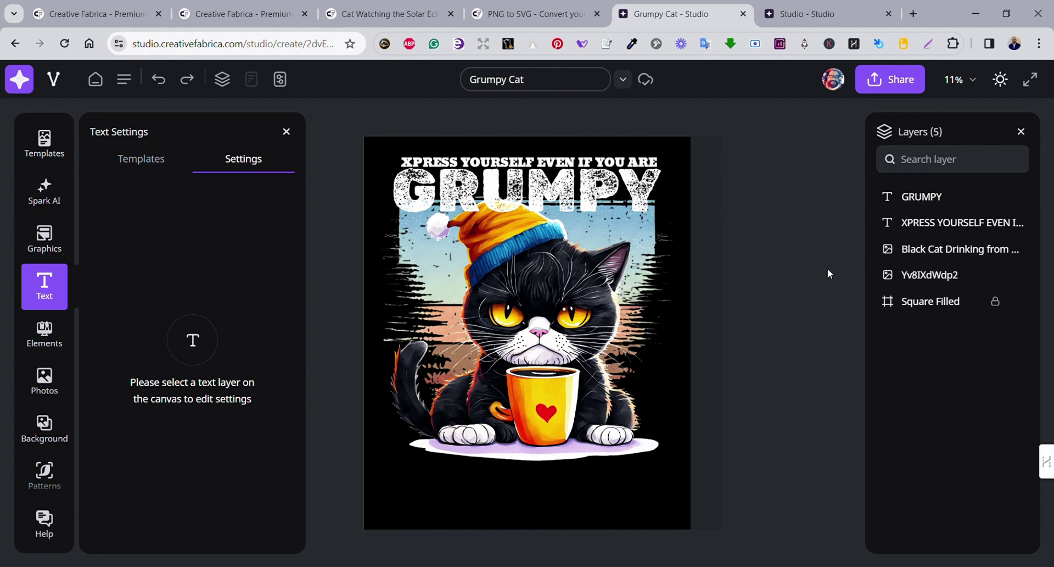
{"action": "left_click", "coordinate": [655, 269]}
{"action": "left_click", "coordinate": [906, 275]}
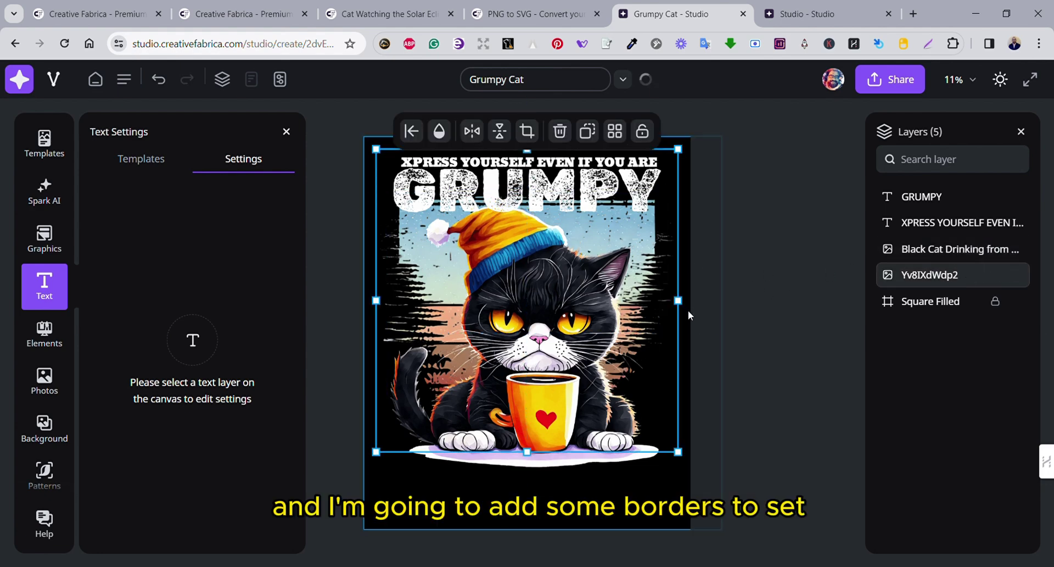
{"action": "left_click_drag", "start_coordinate": [684, 308], "coordinate": [673, 327]}
{"action": "left_click", "coordinate": [764, 281]}
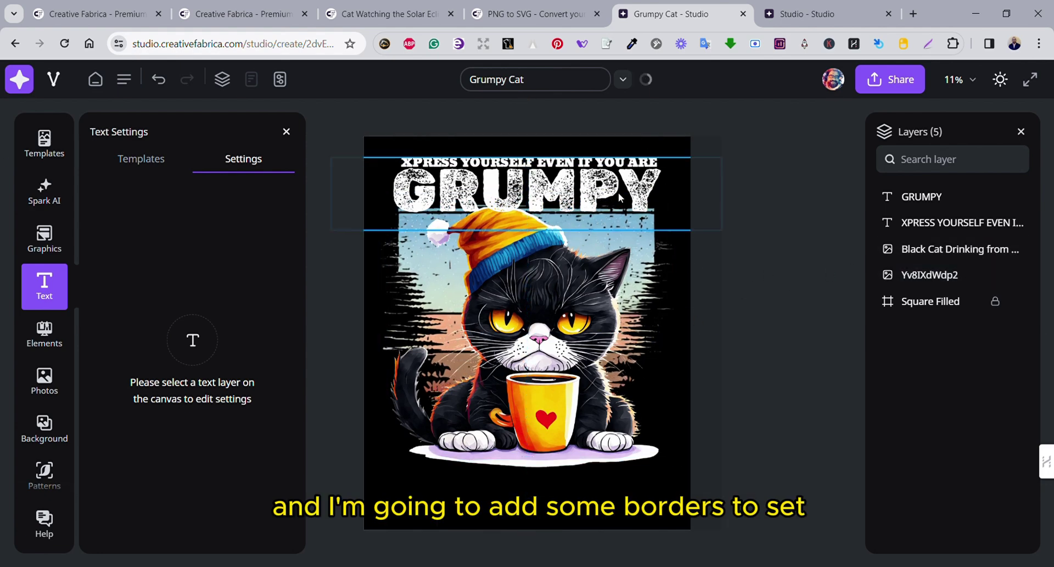
- Give GRUMPY a black outline with border weight 44 and reposition it slightly
{"action": "left_click", "coordinate": [619, 192]}
{"action": "left_click_drag", "start_coordinate": [124, 367], "coordinate": [137, 369]}
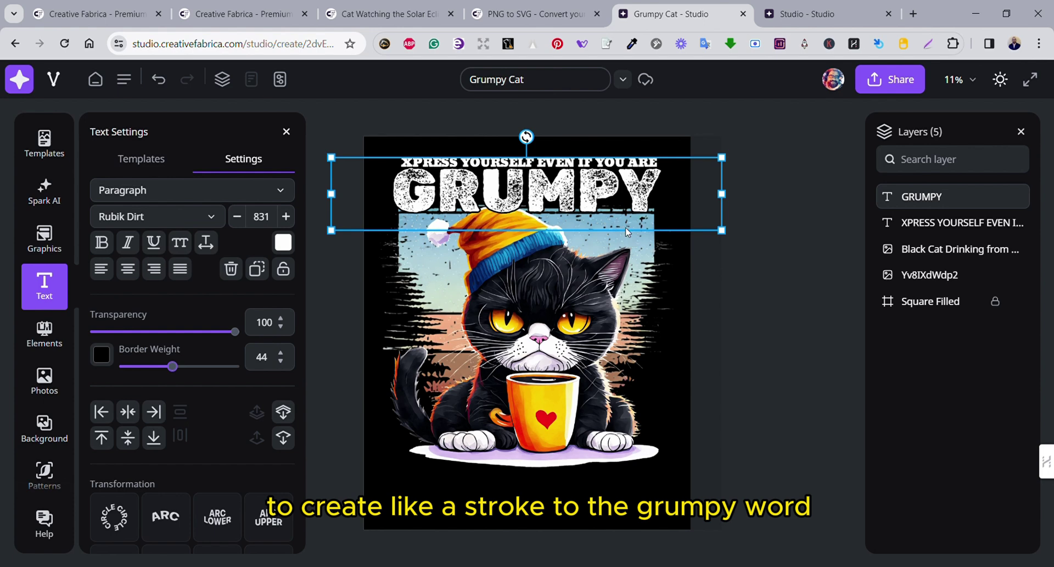
{"action": "left_click", "coordinate": [742, 217]}
{"action": "left_click", "coordinate": [711, 212]}
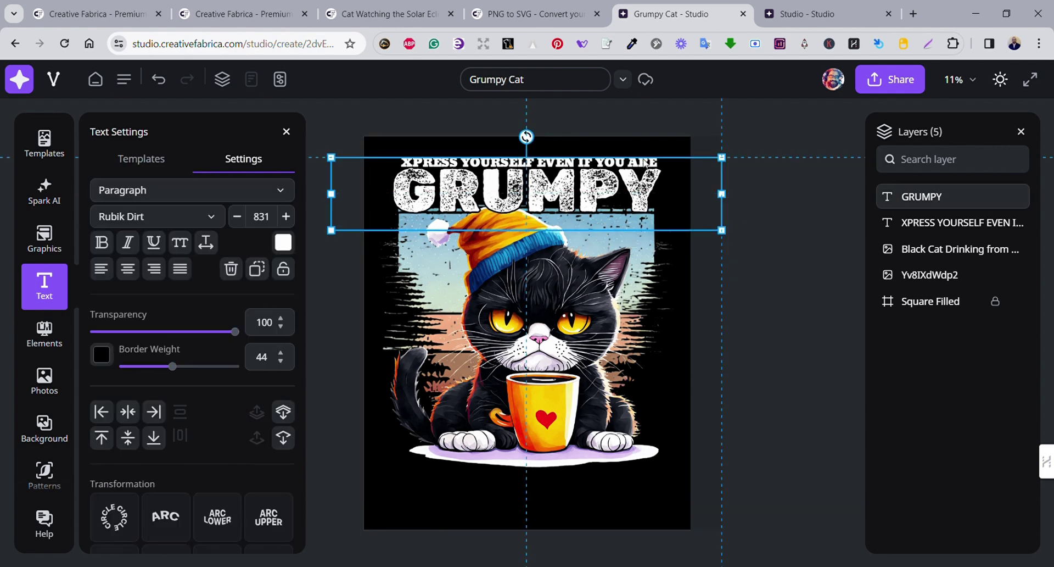
{"action": "left_click", "coordinate": [728, 138]}
{"action": "left_click", "coordinate": [925, 223]}
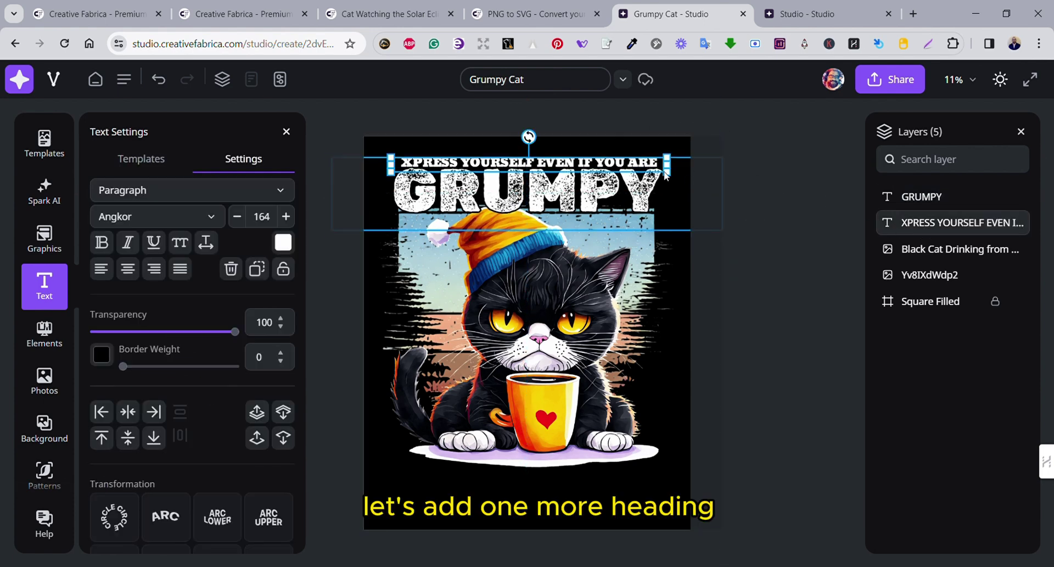
{"action": "left_click_drag", "start_coordinate": [599, 160], "coordinate": [599, 160]}
- Add a new white heading at the bottom of the design
{"action": "left_click", "coordinate": [749, 275]}
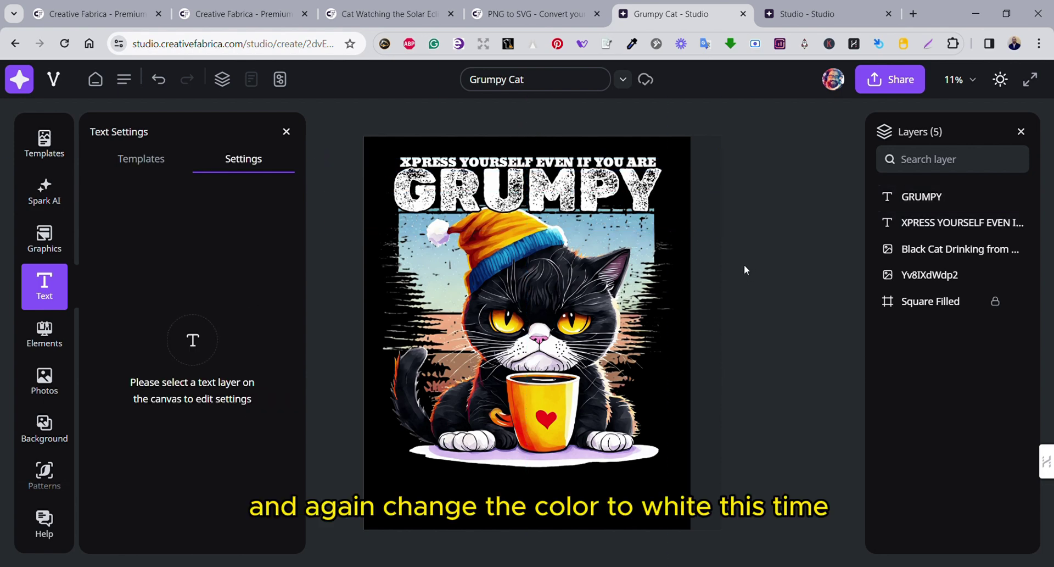
{"action": "left_click", "coordinate": [141, 159]}
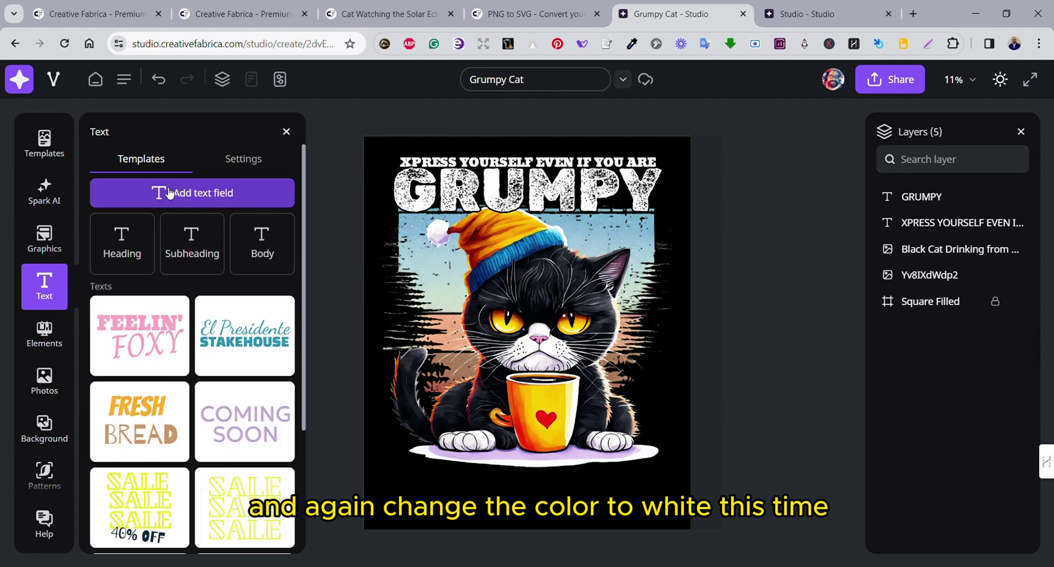
{"action": "left_click", "coordinate": [146, 249]}
{"action": "left_click", "coordinate": [782, 395]}
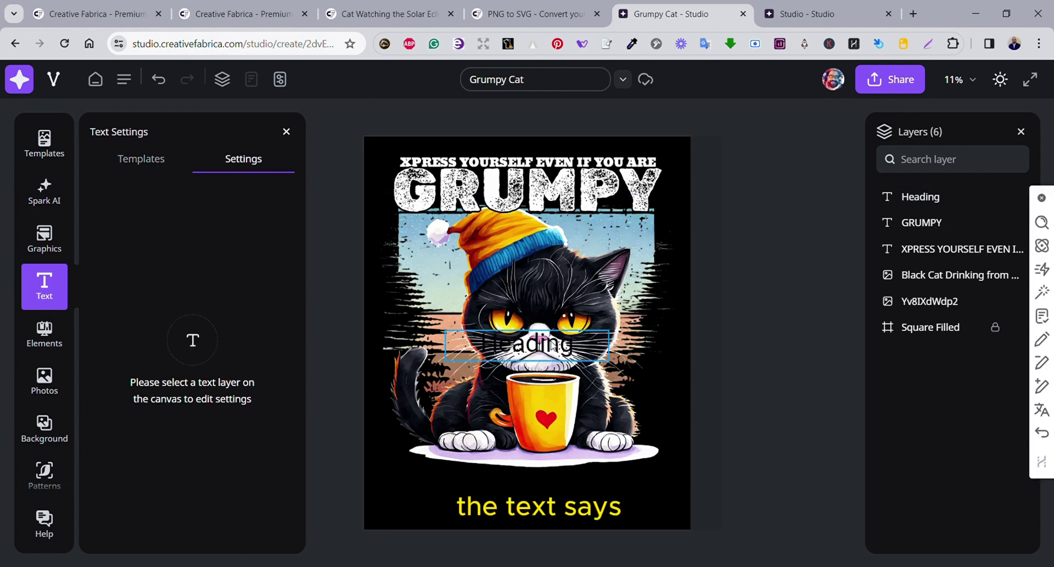
{"action": "left_click_drag", "start_coordinate": [551, 354], "coordinate": [547, 483]}
{"action": "left_click", "coordinate": [284, 243]}
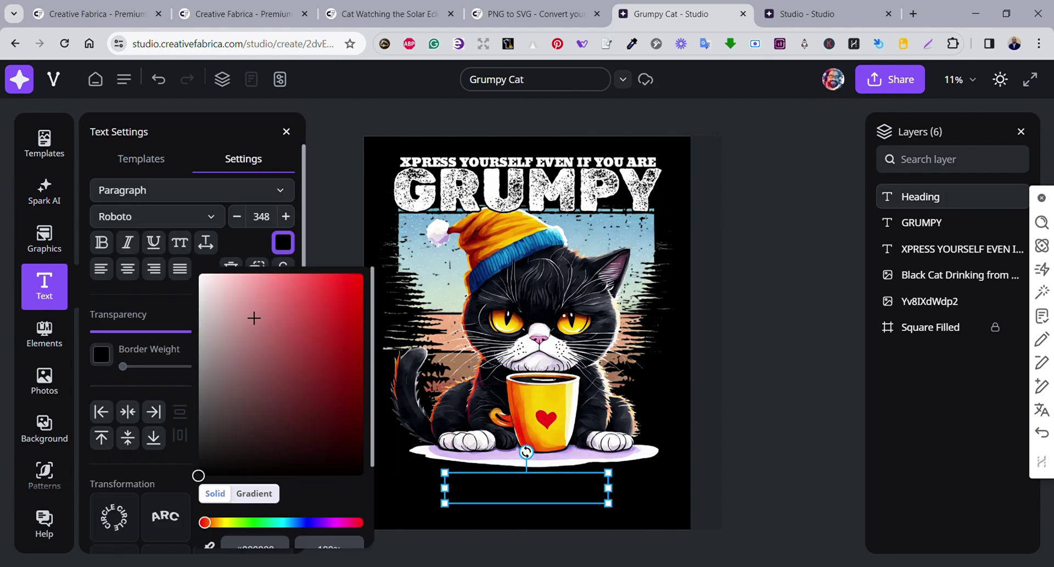
{"action": "left_click_drag", "start_coordinate": [247, 320], "coordinate": [201, 276]}
- Replace the heading wording with 'MORNING' and enlarge it
{"action": "double_click", "coordinate": [508, 488]}
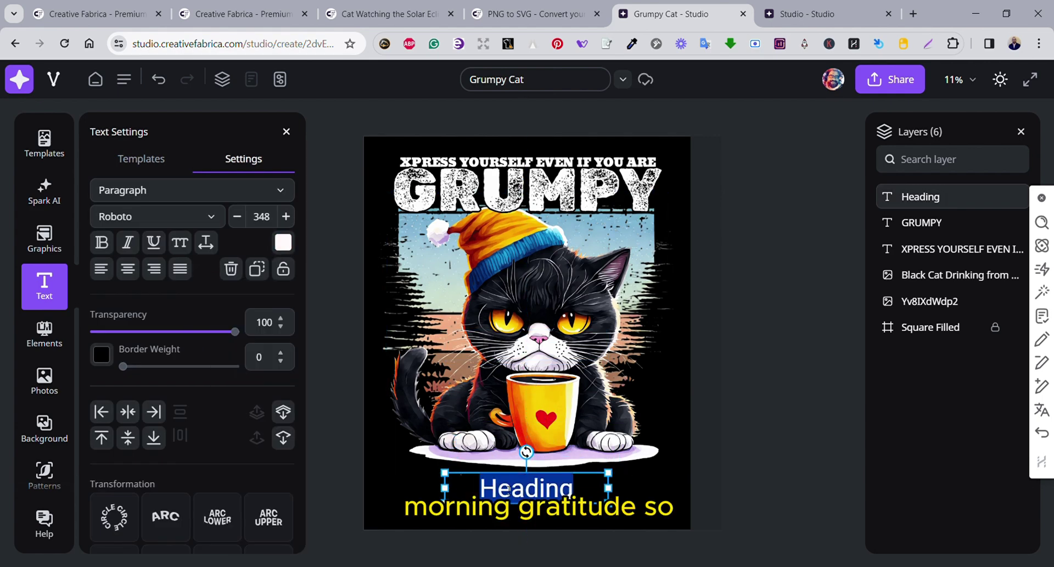
{"action": "key", "text": "BackSpace"}
{"action": "type", "text": "MORNING"}
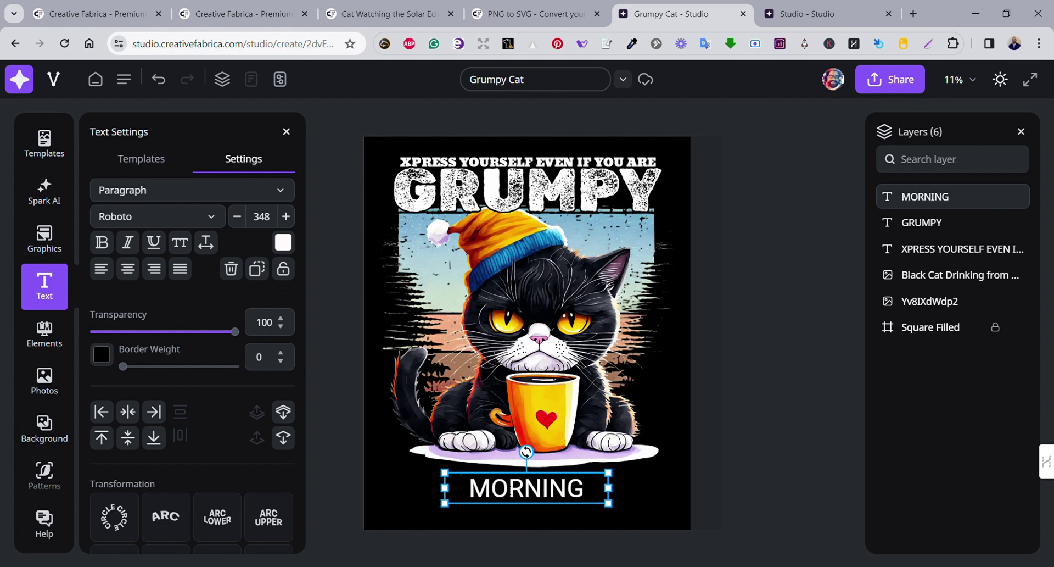
{"action": "left_click_drag", "start_coordinate": [609, 474], "coordinate": [678, 441]}
{"action": "left_click_drag", "start_coordinate": [442, 501], "coordinate": [351, 520]}
{"action": "left_click_drag", "start_coordinate": [678, 521], "coordinate": [720, 524]}
{"action": "left_click", "coordinate": [755, 423]}
{"action": "left_click", "coordinate": [624, 487]}
{"action": "left_click", "coordinate": [754, 410]}
{"action": "left_click", "coordinate": [623, 483]}
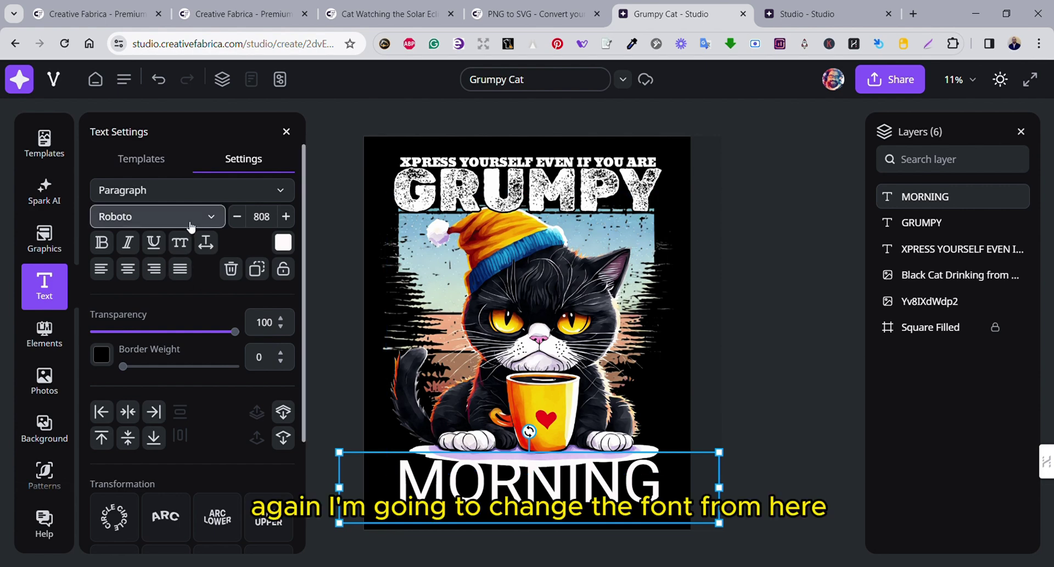
- Set MORNING in Alfa Slab One at size 656, fitted to the design width
{"action": "left_click", "coordinate": [160, 217]}
{"action": "scroll", "coordinate": [161, 435], "scroll_direction": "down", "scroll_amount": 1}
{"action": "left_click", "coordinate": [126, 494]}
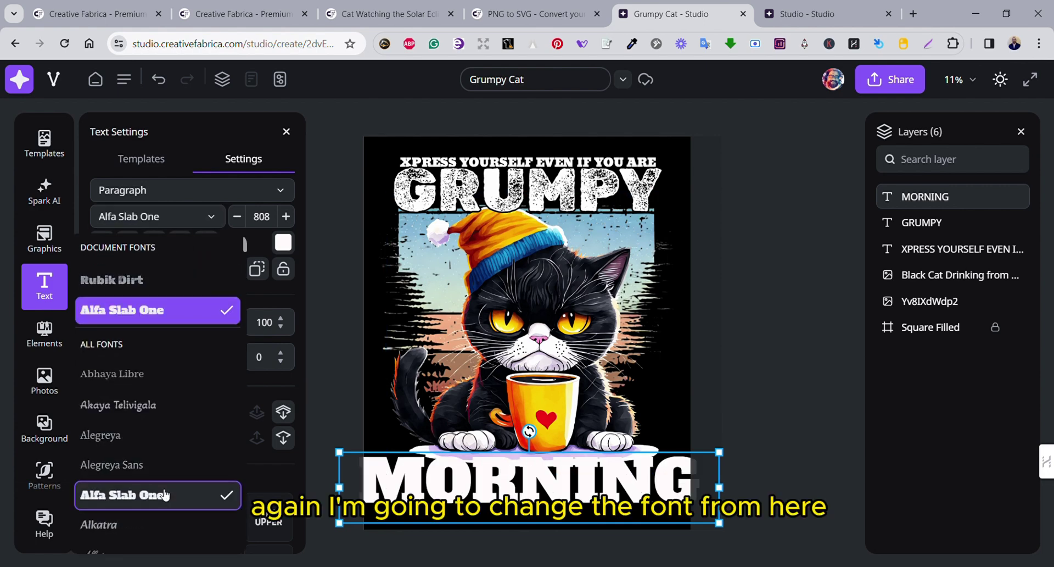
{"action": "left_click", "coordinate": [341, 524]}
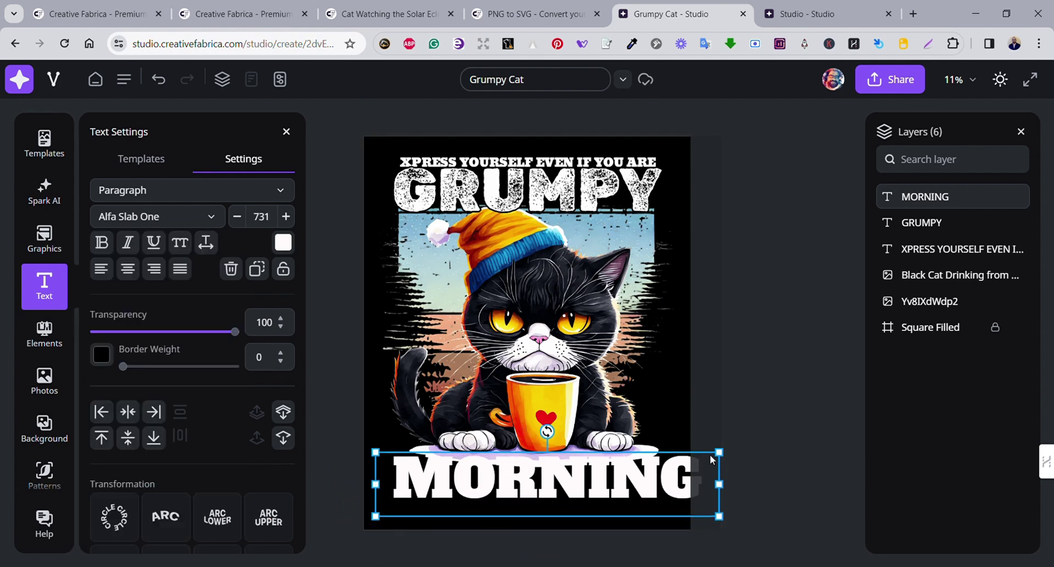
{"action": "left_click_drag", "start_coordinate": [717, 453], "coordinate": [690, 461]}
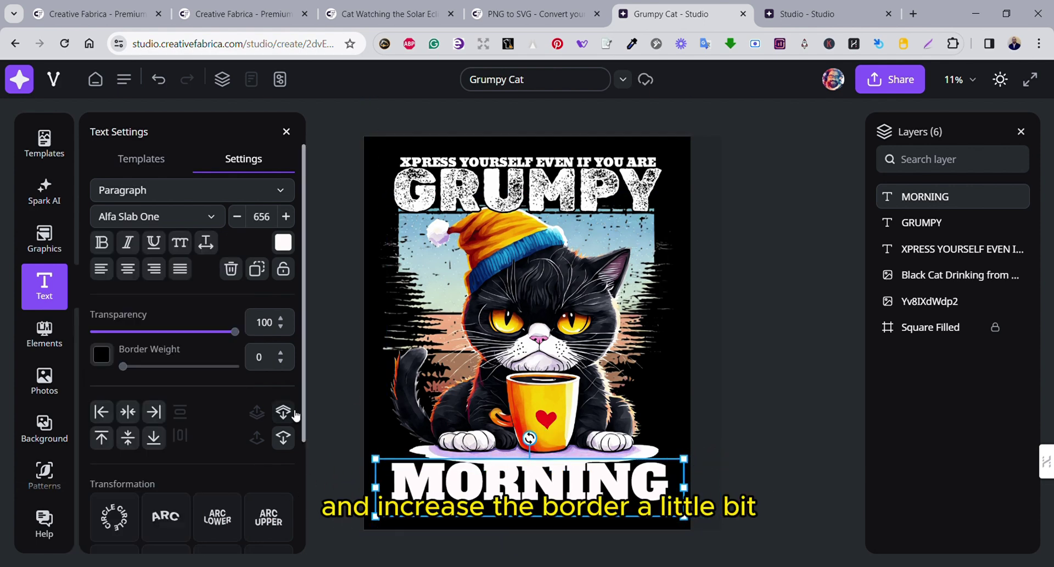
- Give MORNING a black outline with border weight 21 and nudge it upward
{"action": "left_click_drag", "start_coordinate": [131, 375], "coordinate": [154, 376]}
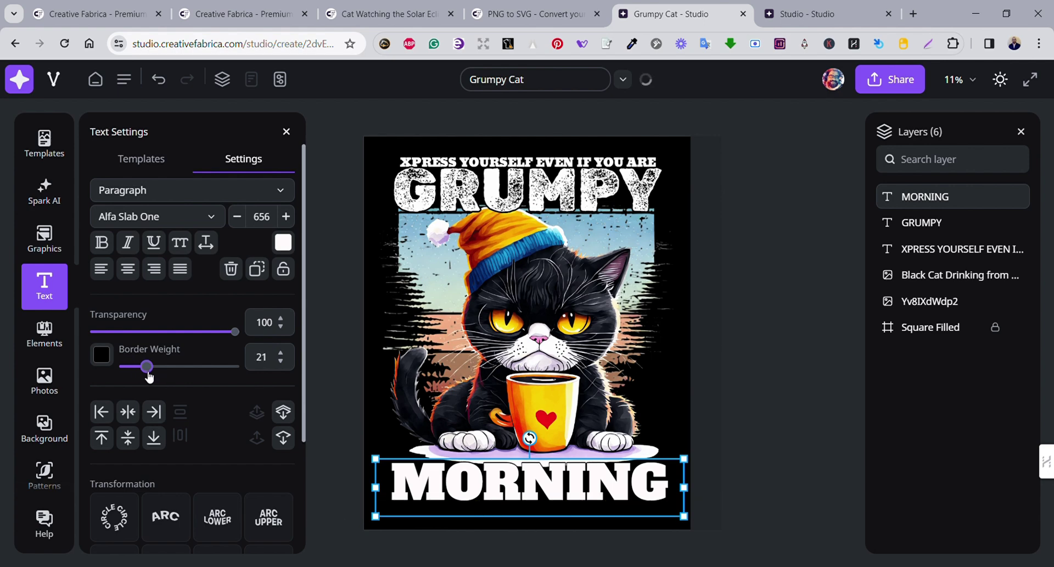
{"action": "left_click", "coordinate": [734, 327]}
{"action": "left_click_drag", "start_coordinate": [620, 475], "coordinate": [617, 472]}
{"action": "left_click", "coordinate": [752, 401]}
{"action": "left_click", "coordinate": [150, 161]}
{"action": "scroll", "coordinate": [233, 345], "scroll_direction": "down", "scroll_amount": 3}
{"action": "scroll", "coordinate": [233, 345], "scroll_direction": "up", "scroll_amount": 3}
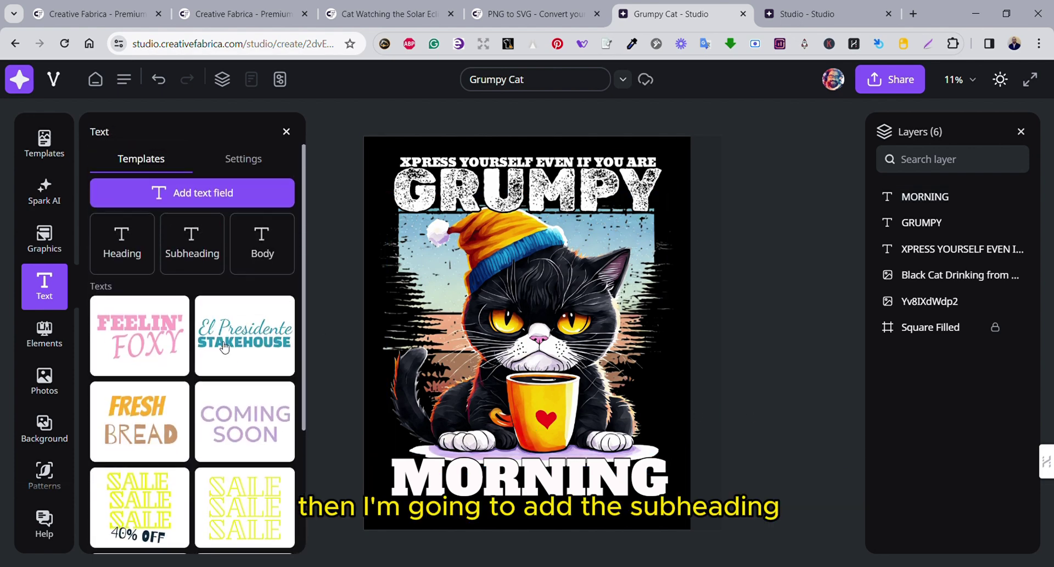
- Add a white Roboto subheading reading 'cat-itude' just beneath MORNING
{"action": "left_click", "coordinate": [193, 256]}
{"action": "left_click", "coordinate": [747, 379]}
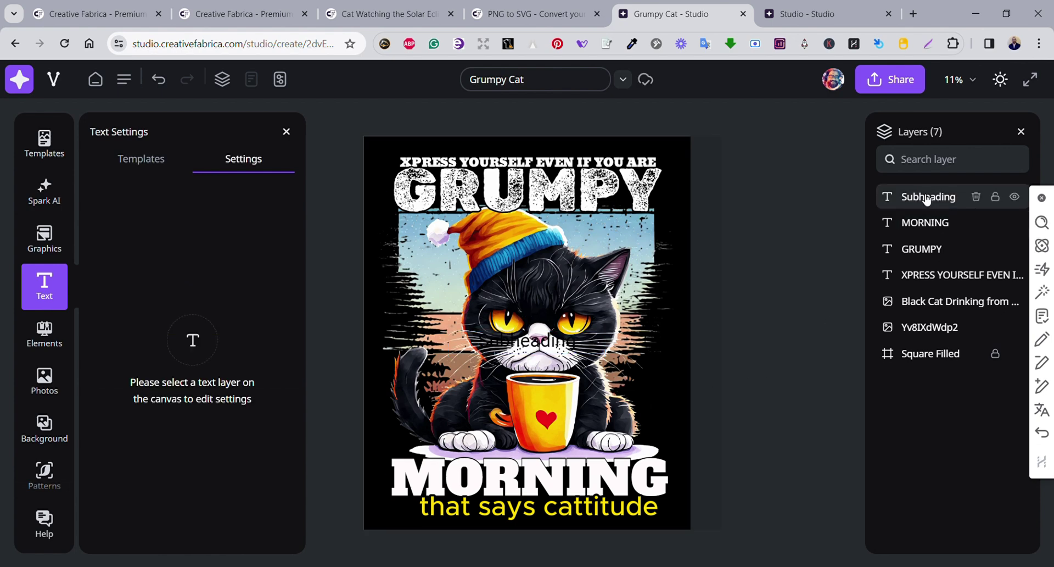
{"action": "left_click_drag", "start_coordinate": [565, 343], "coordinate": [566, 516]}
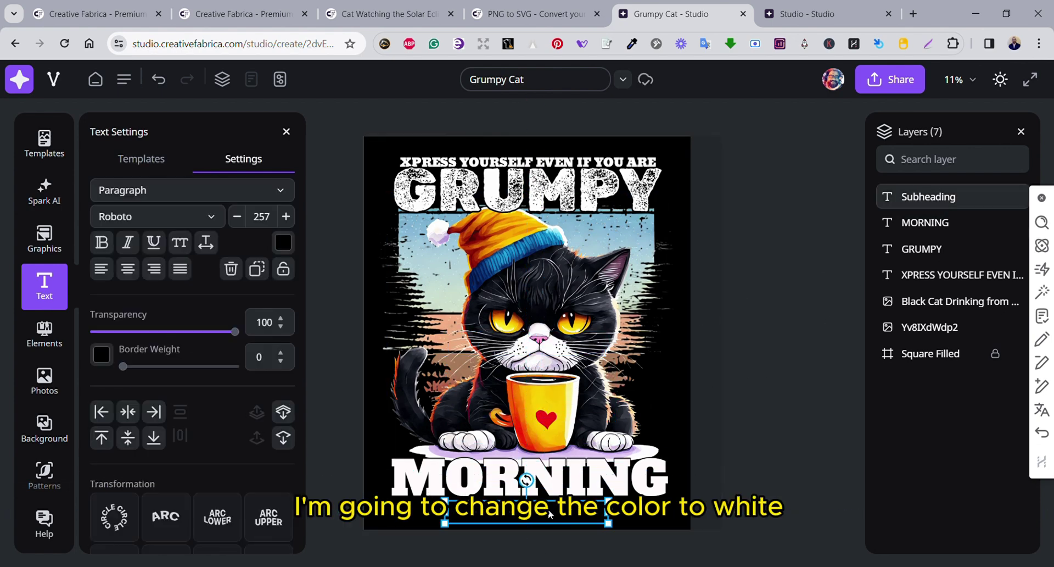
{"action": "left_click", "coordinate": [283, 242]}
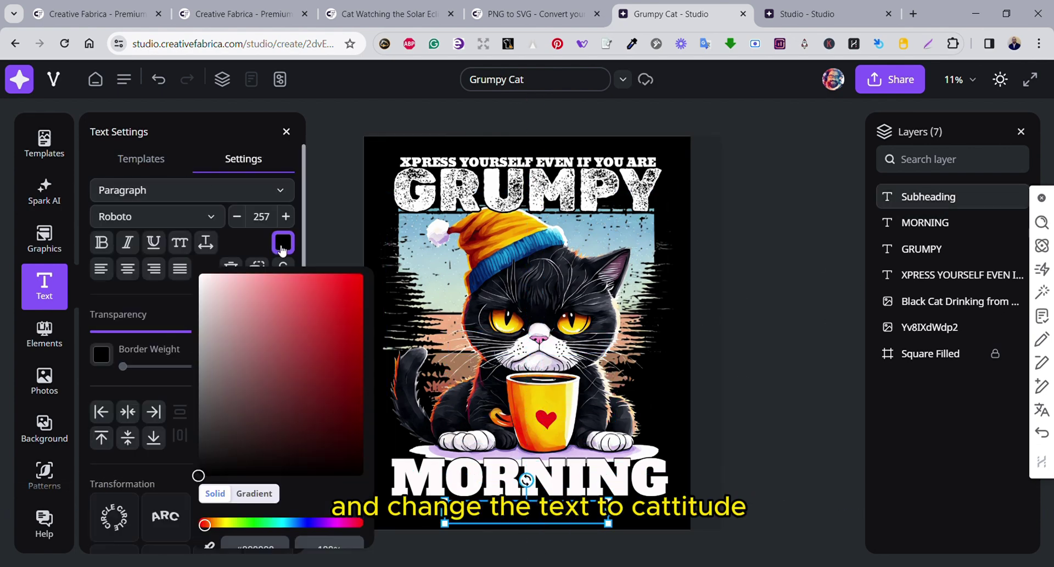
{"action": "left_click", "coordinate": [202, 279]}
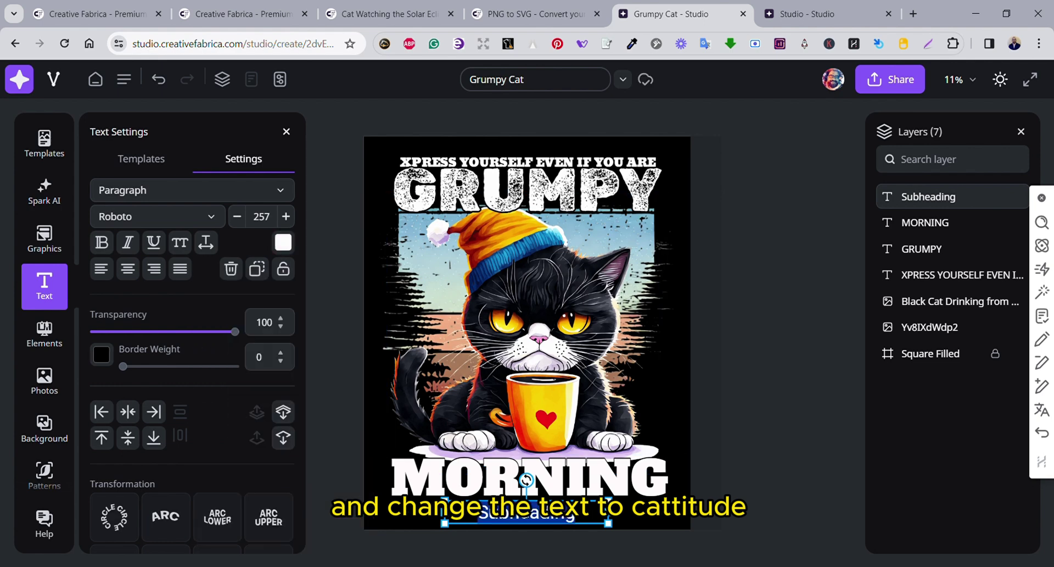
{"action": "double_click", "coordinate": [526, 514]}
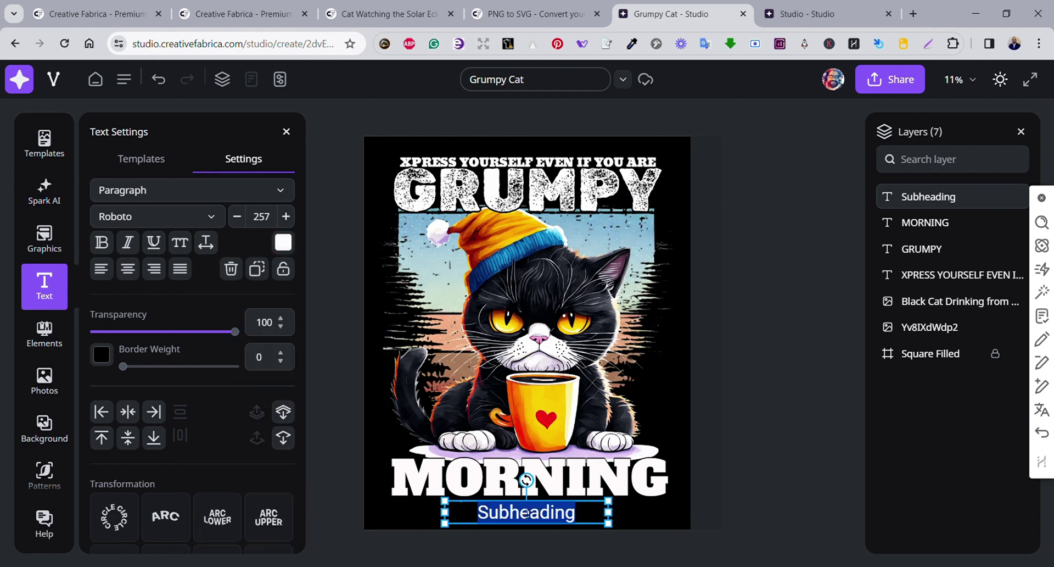
{"action": "type", "text": "c"}
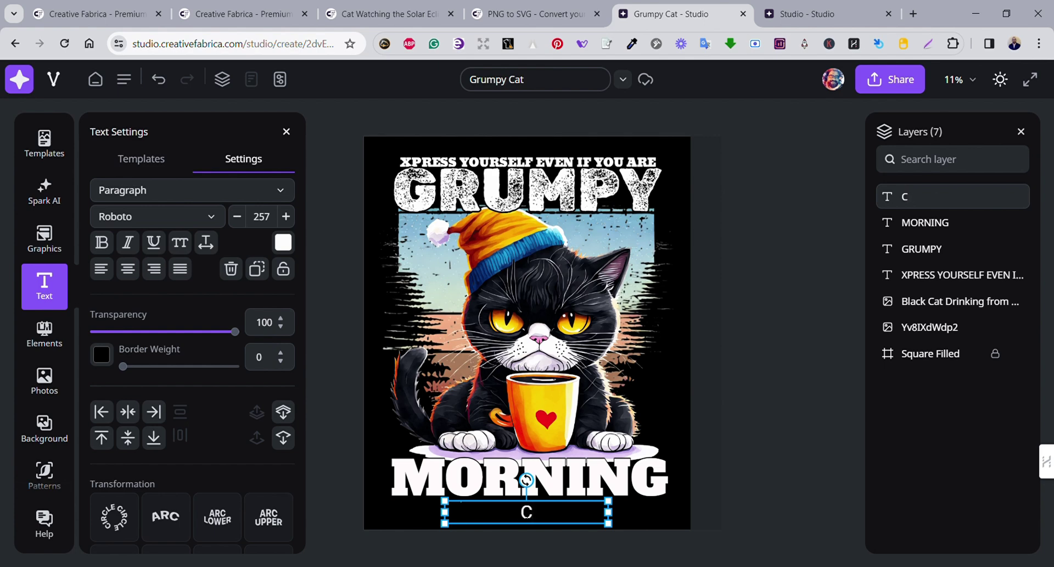
{"action": "type", "text": "at-itude"}
{"action": "key", "text": "Escape"}
{"action": "left_click", "coordinate": [557, 516]}
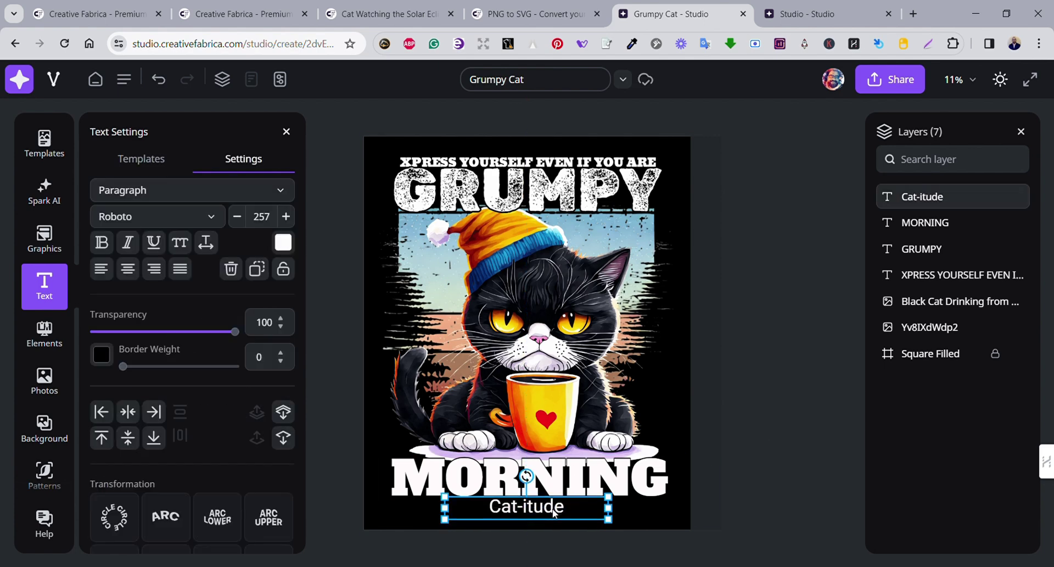
- Set Cat-itude in the Carattere script font and enlarge it to size 472
{"action": "left_click", "coordinate": [216, 218]}
{"action": "scroll", "coordinate": [180, 329], "scroll_direction": "down", "scroll_amount": 8}
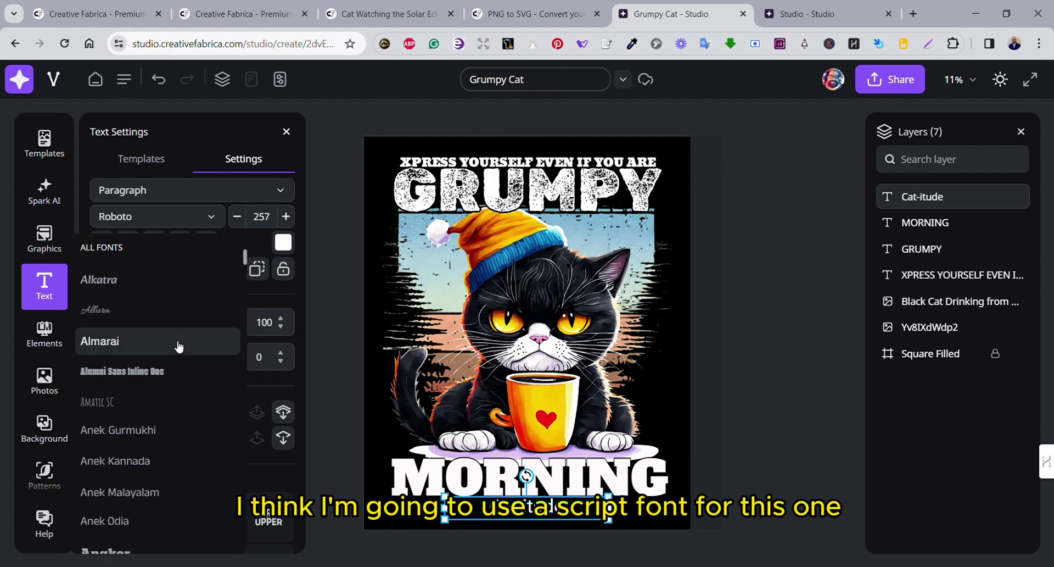
{"action": "scroll", "coordinate": [180, 348], "scroll_direction": "down", "scroll_amount": 6}
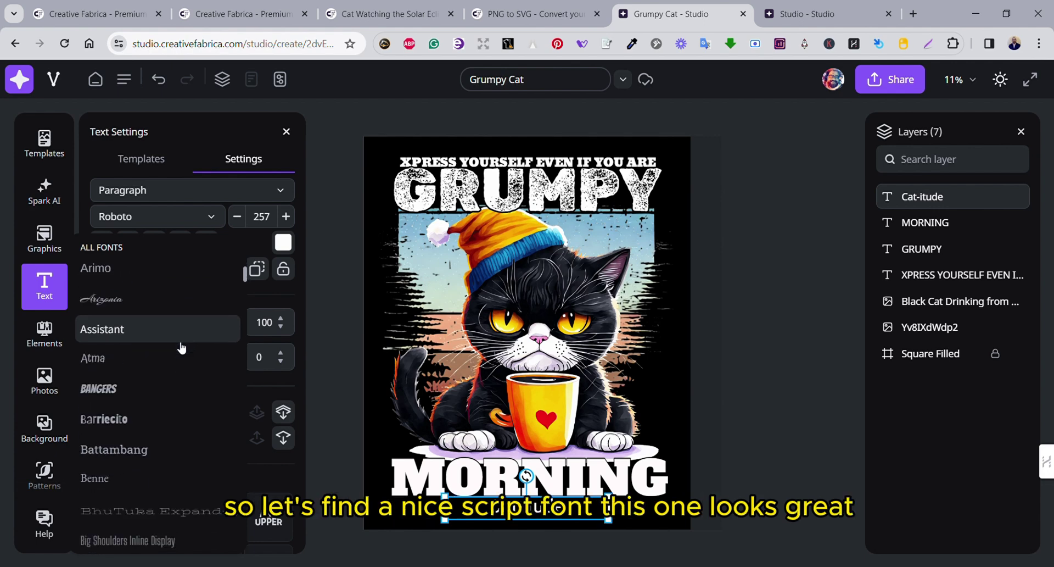
{"action": "scroll", "coordinate": [177, 345], "scroll_direction": "down", "scroll_amount": 5}
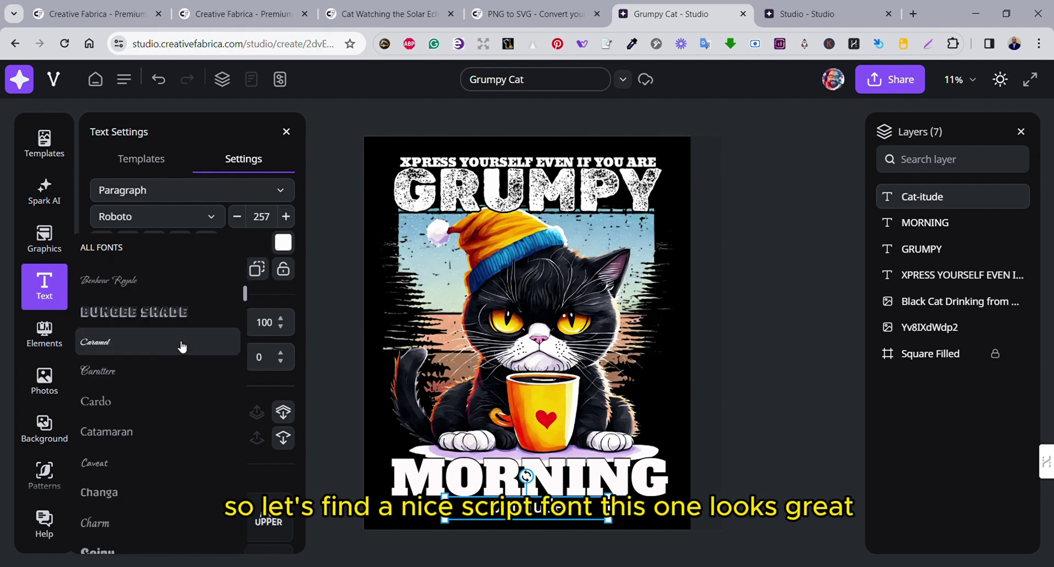
{"action": "left_click", "coordinate": [137, 370]}
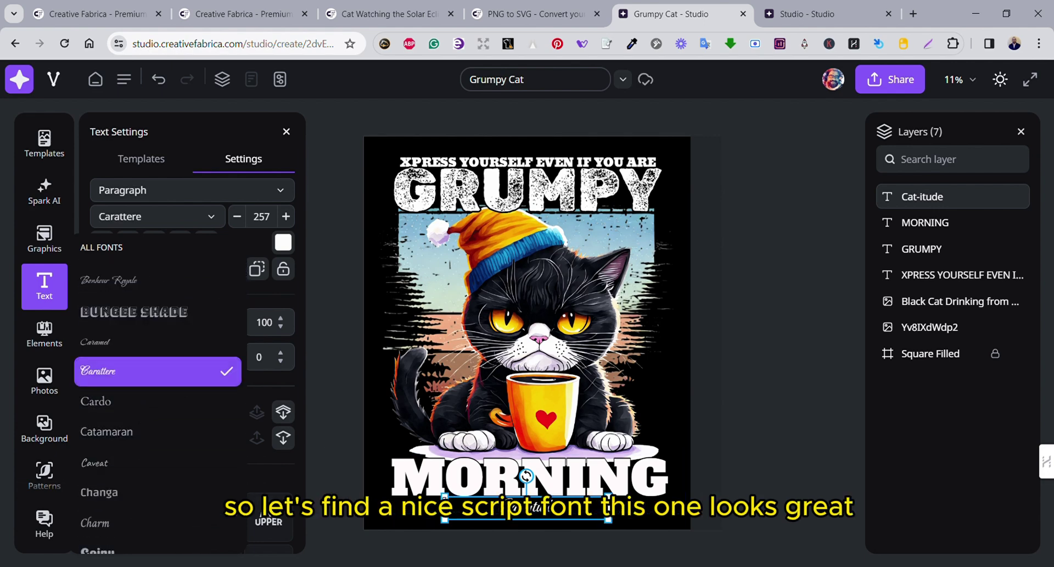
{"action": "left_click_drag", "start_coordinate": [609, 519], "coordinate": [661, 521]}
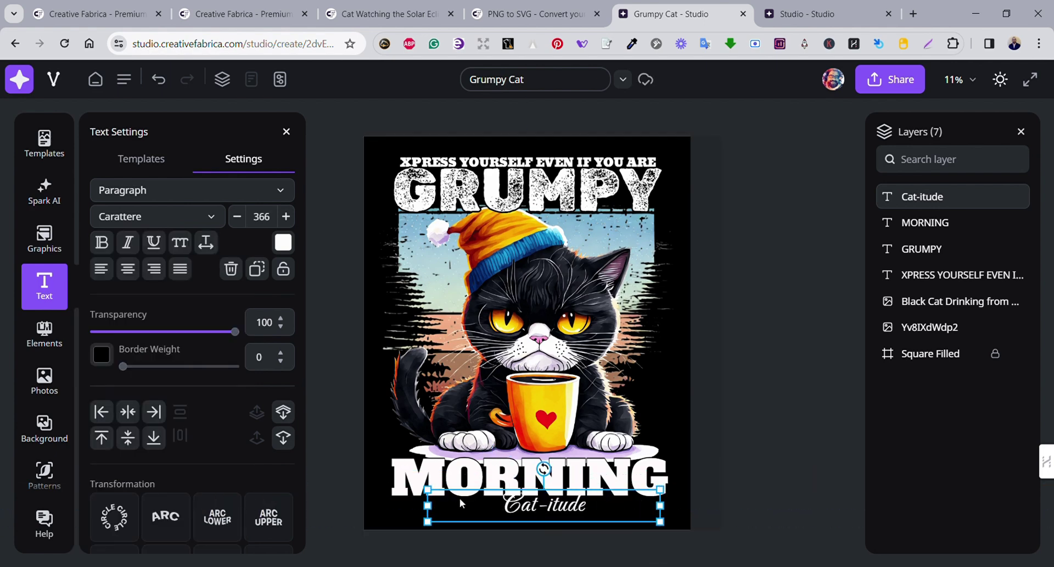
{"action": "left_click_drag", "start_coordinate": [459, 503], "coordinate": [546, 510]}
- Colour Cat-itude bright yellow-green and give it a black border of weight 10
{"action": "left_click", "coordinate": [283, 243]}
{"action": "left_click_drag", "start_coordinate": [214, 523], "coordinate": [238, 525]}
{"action": "left_click", "coordinate": [356, 275]}
{"action": "left_click", "coordinate": [709, 483]}
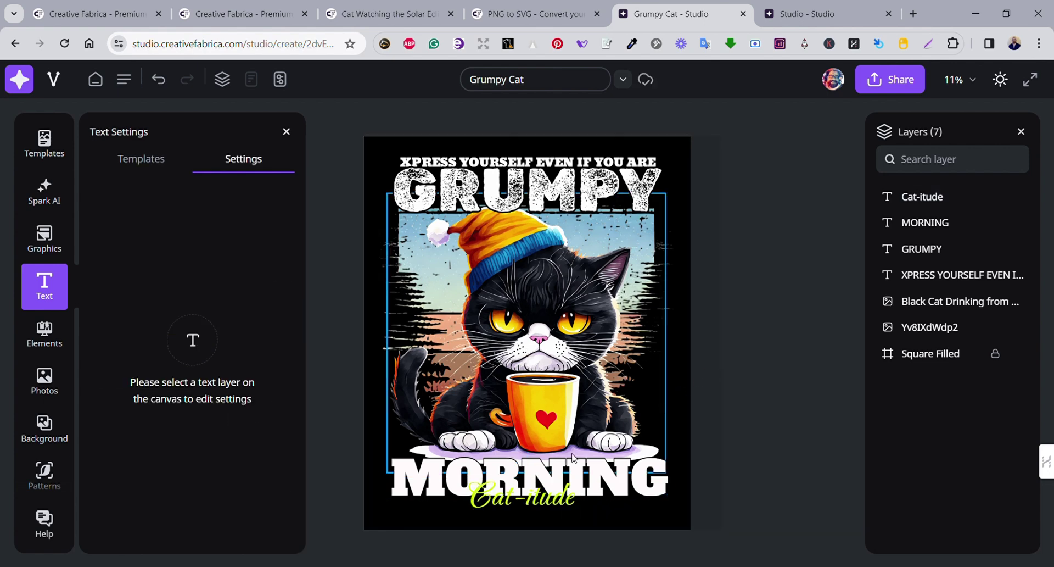
{"action": "left_click", "coordinate": [571, 476]}
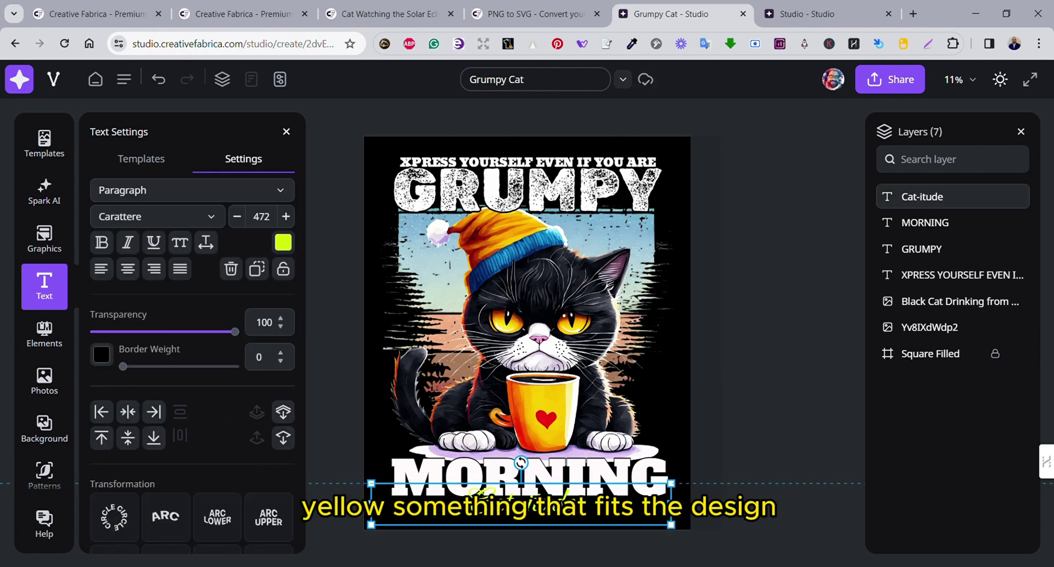
{"action": "left_click_drag", "start_coordinate": [123, 366], "coordinate": [135, 366]}
{"action": "left_click", "coordinate": [744, 333]}
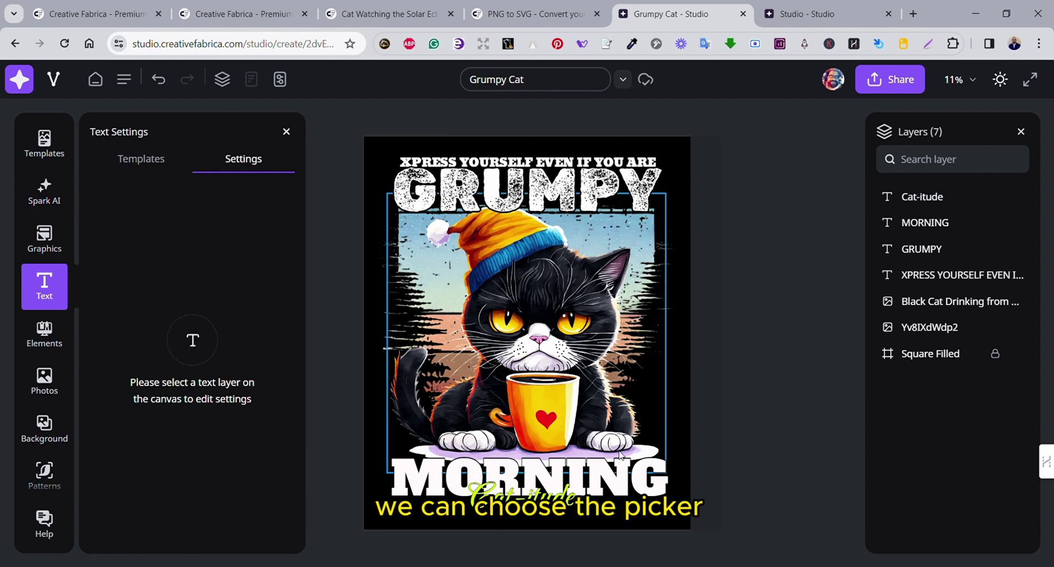
{"action": "left_click", "coordinate": [483, 488]}
- Match Cat-itude's colour to the mug's yellow using the eyedropper
{"action": "left_click", "coordinate": [283, 243]}
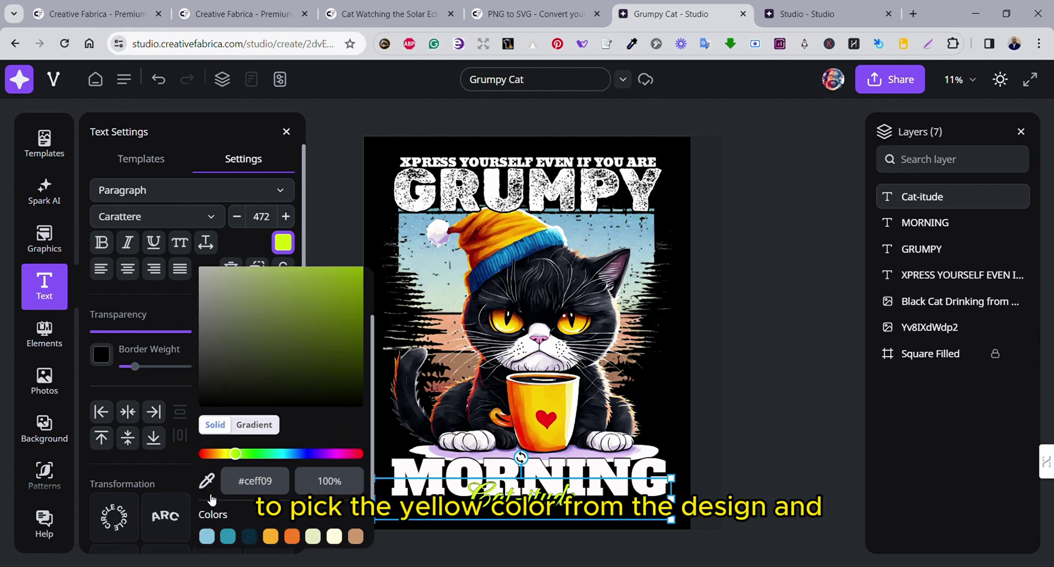
{"action": "left_click", "coordinate": [207, 481]}
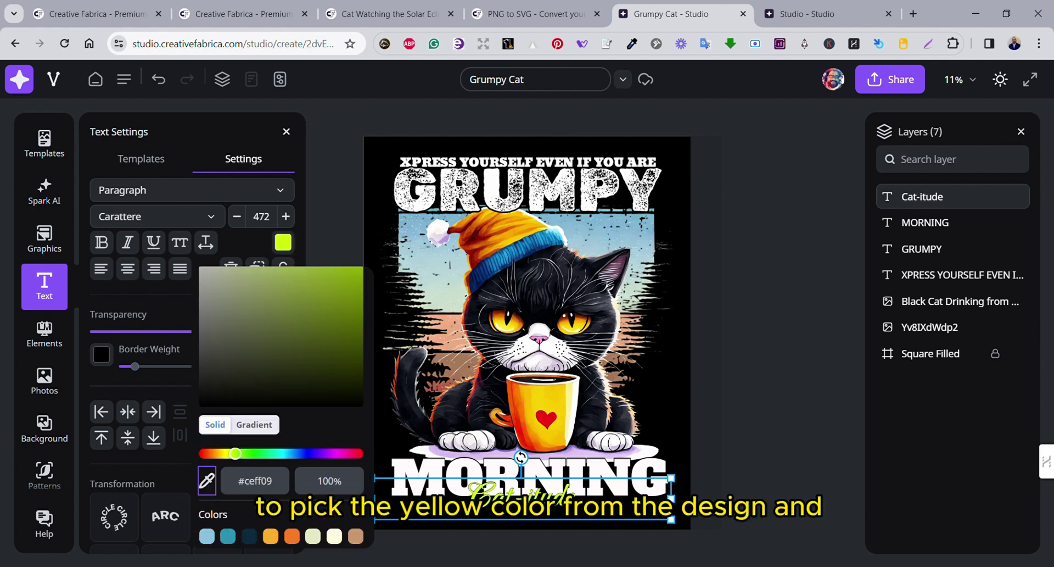
{"action": "left_click", "coordinate": [762, 227]}
{"action": "left_click", "coordinate": [762, 226]}
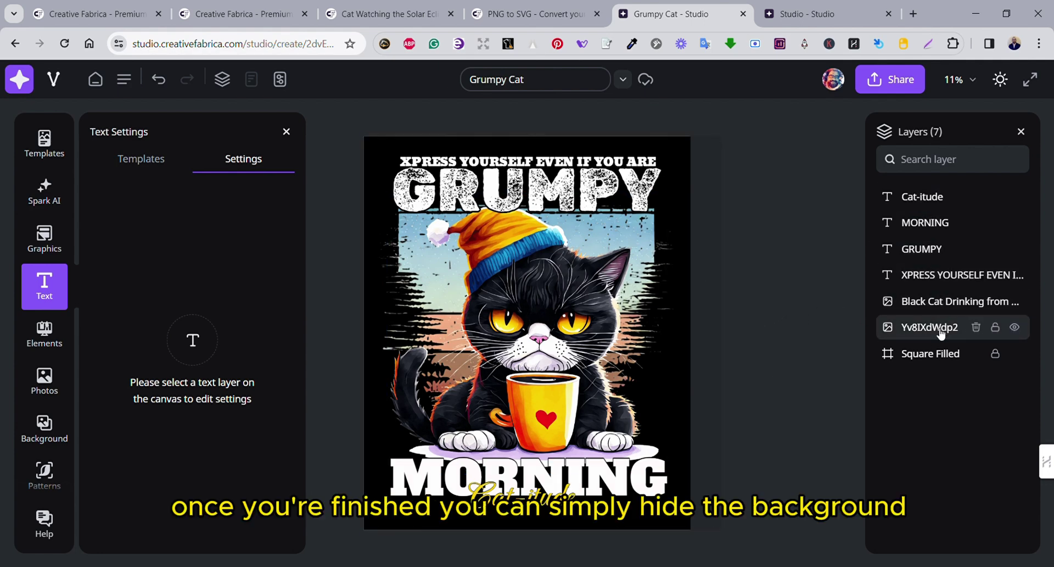
- Hide the black Square Filled background layer and save the design
{"action": "left_click", "coordinate": [1015, 329]}
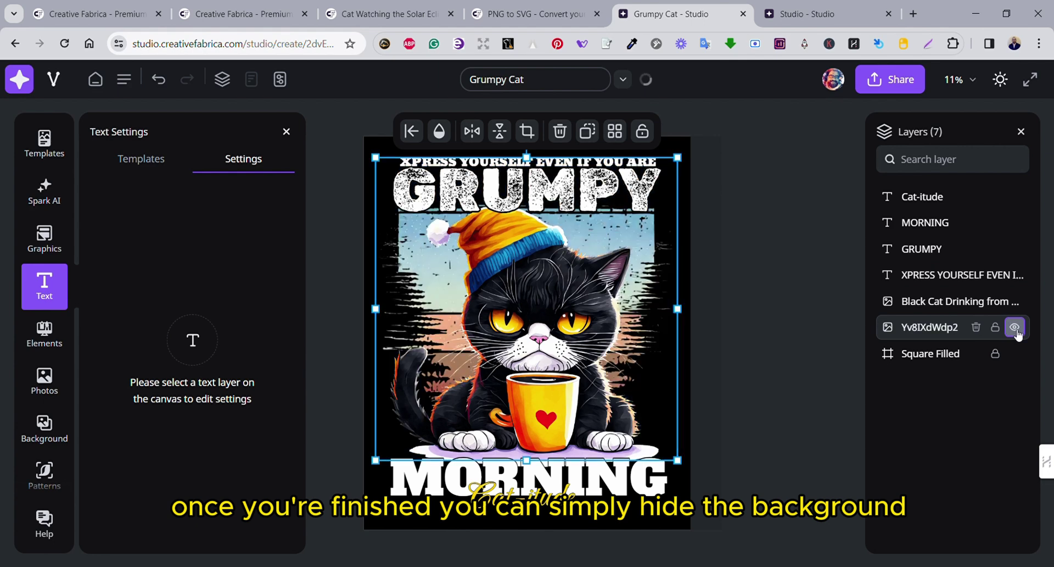
{"action": "left_click", "coordinate": [928, 353]}
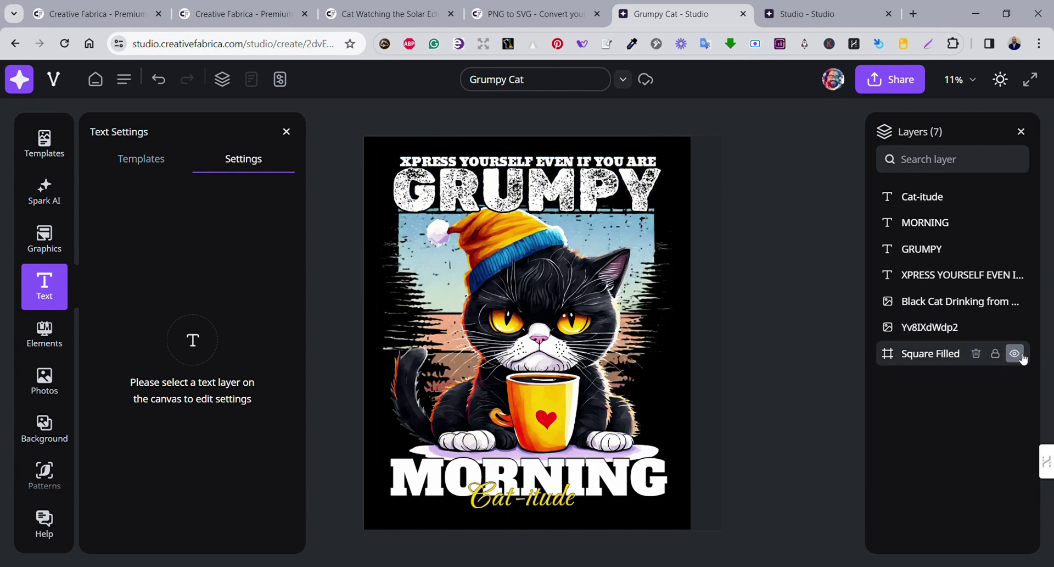
{"action": "left_click", "coordinate": [1015, 353]}
{"action": "left_click", "coordinate": [815, 259]}
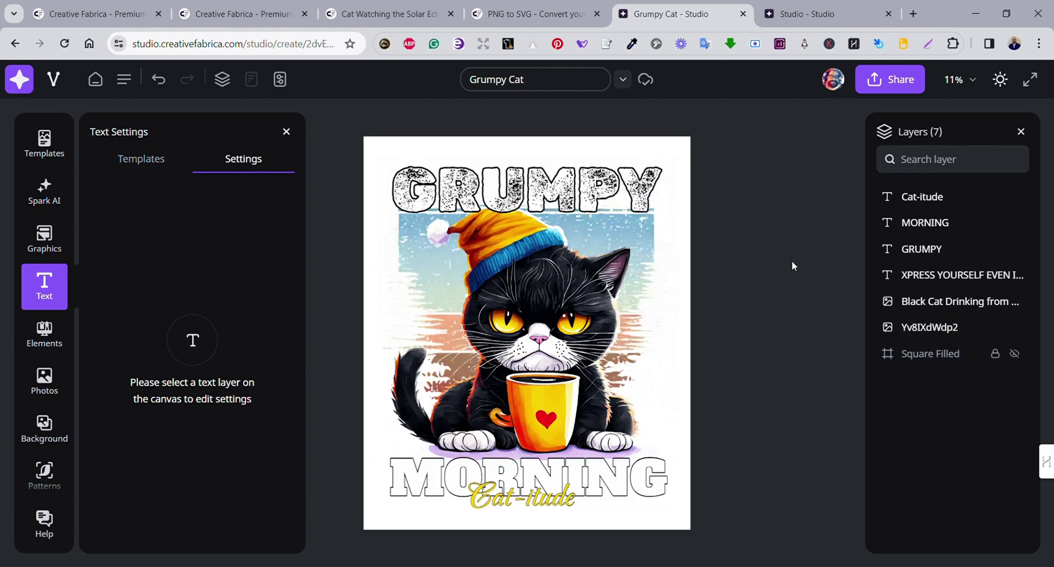
{"action": "left_click", "coordinate": [126, 81]}
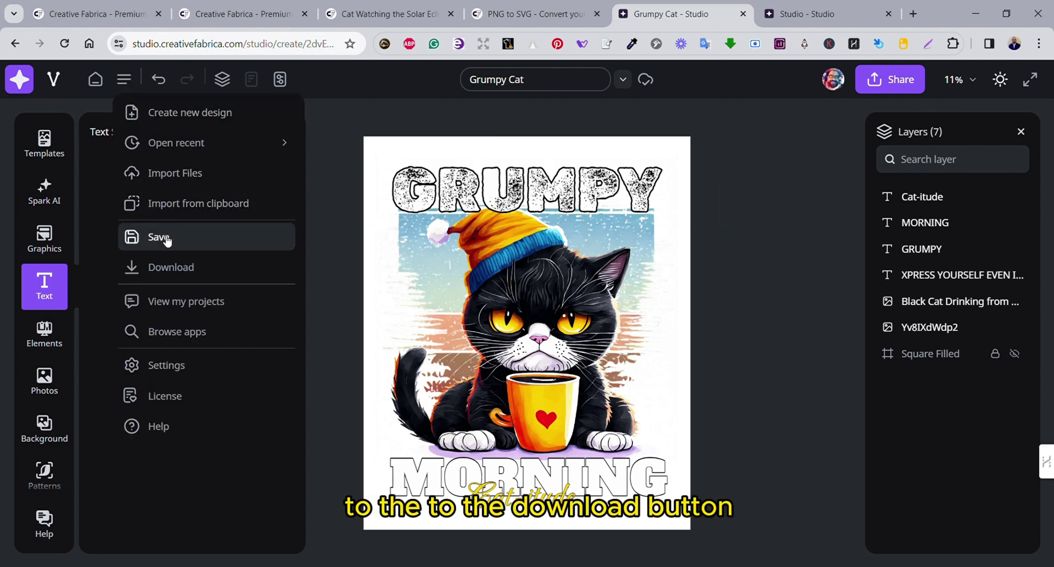
{"action": "left_click", "coordinate": [295, 244]}
- Download the design as a PNG with Remove Background switched on
{"action": "left_click", "coordinate": [124, 80]}
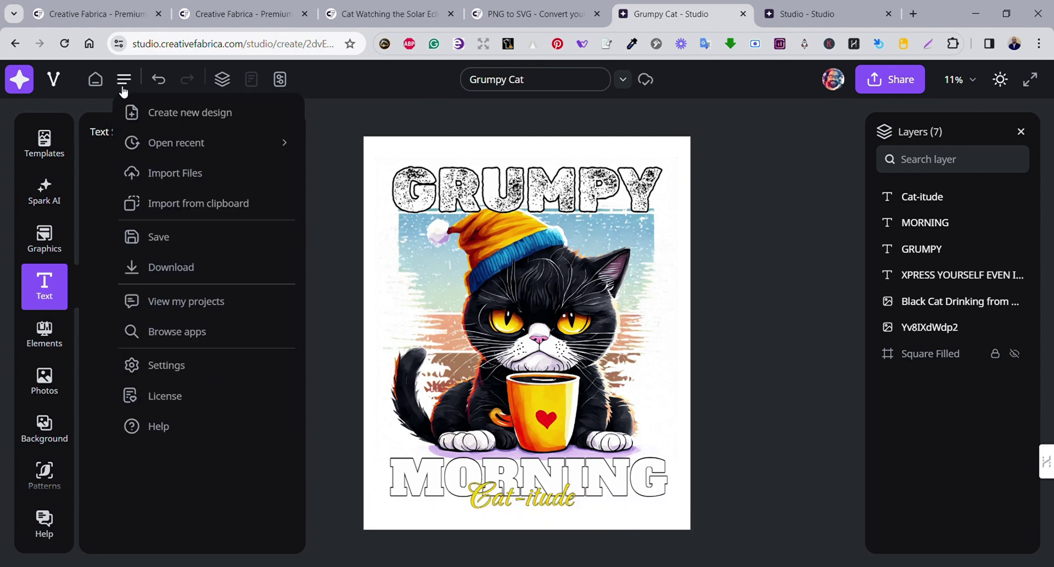
{"action": "left_click", "coordinate": [171, 265]}
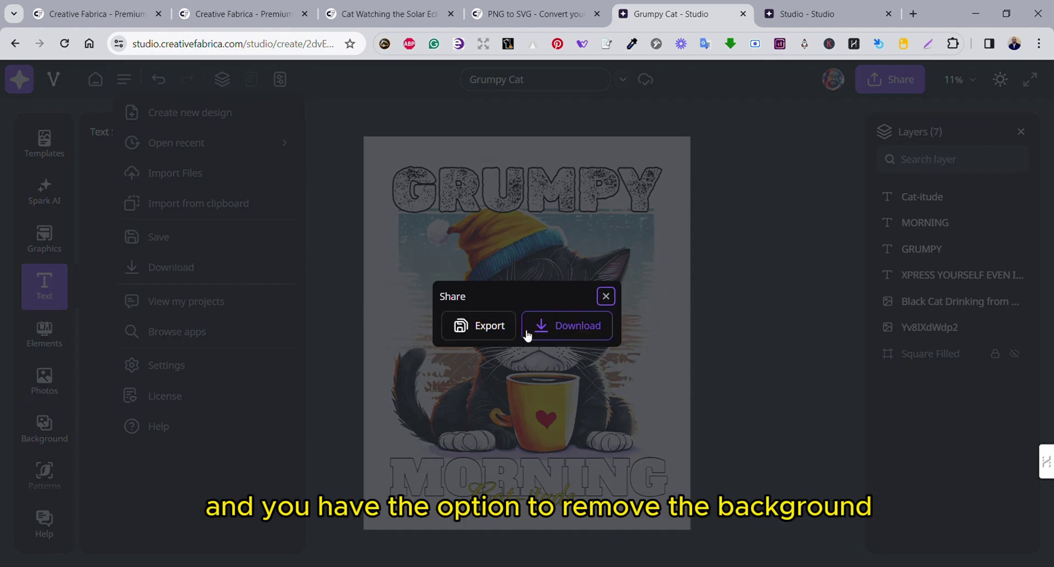
{"action": "left_click", "coordinate": [551, 331]}
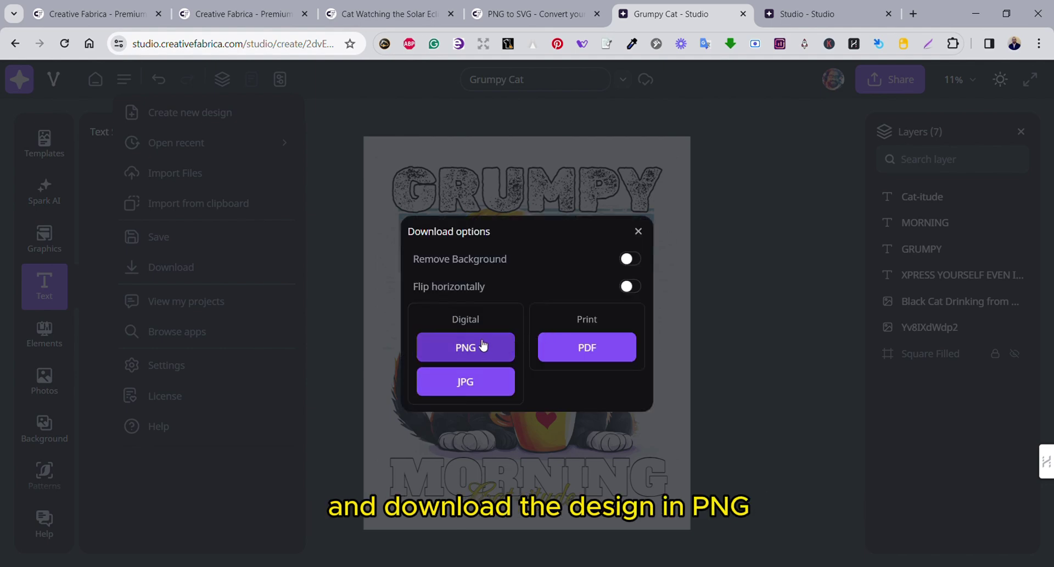
{"action": "left_click", "coordinate": [632, 258]}
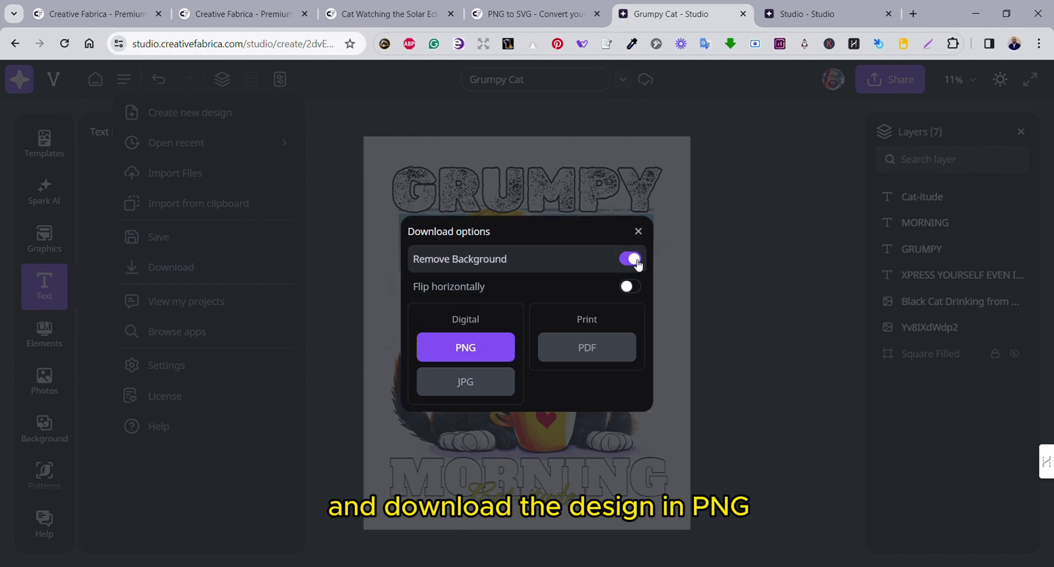
{"action": "left_click", "coordinate": [494, 346]}
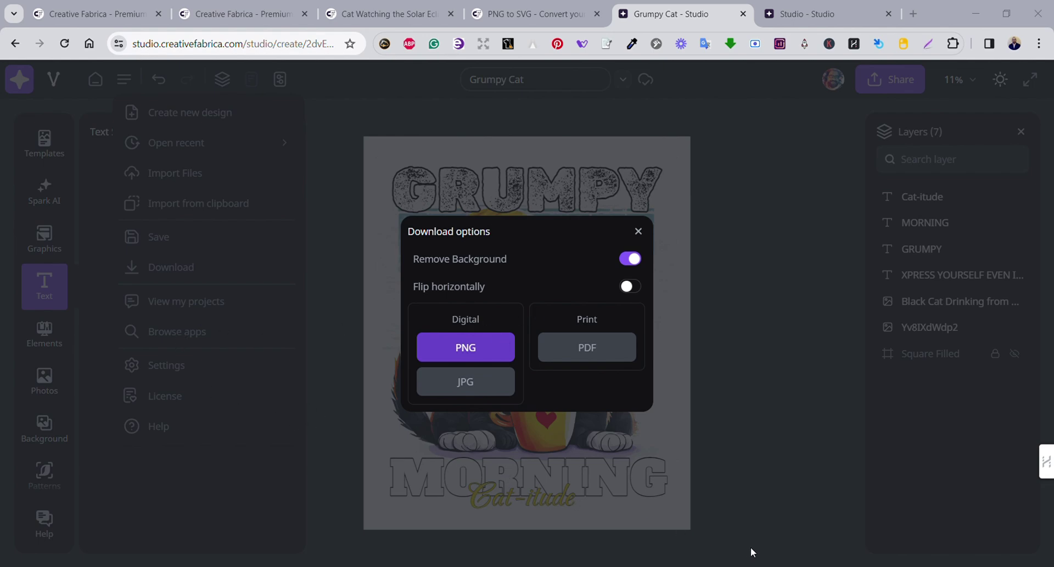
{"action": "left_click", "coordinate": [756, 367]}
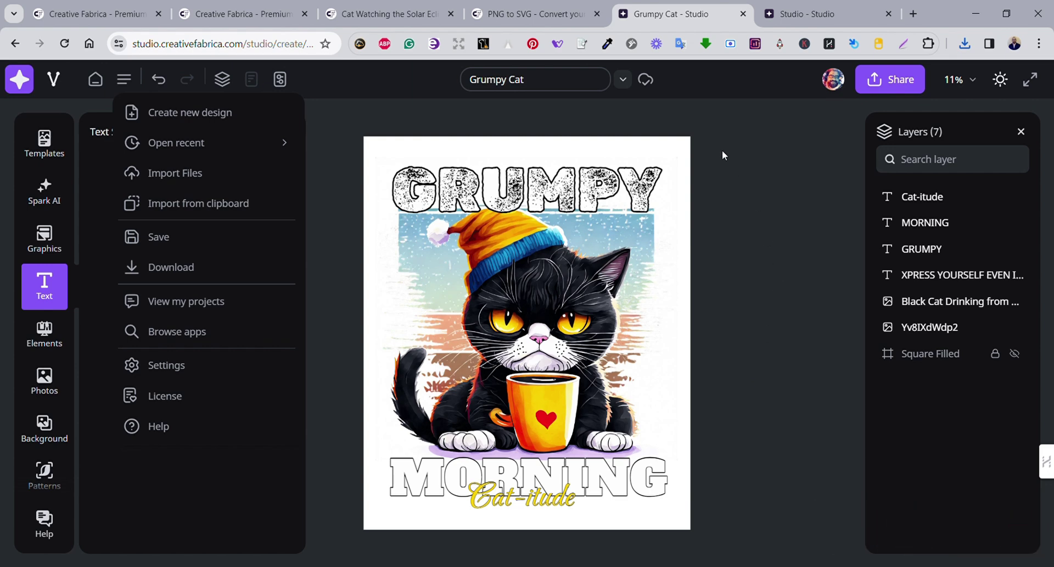
- Delete the Grumpy Cat layers and place the black T-shirt mockup, enlarged and centred to fill the page
{"action": "left_click_drag", "start_coordinate": [723, 152], "coordinate": [393, 506]}
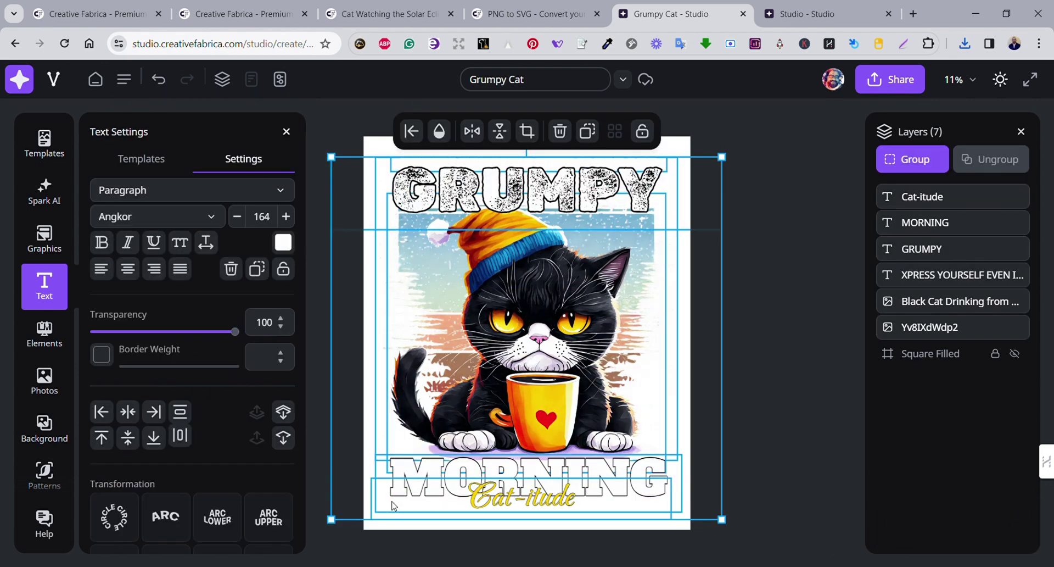
{"action": "key", "text": "Delete"}
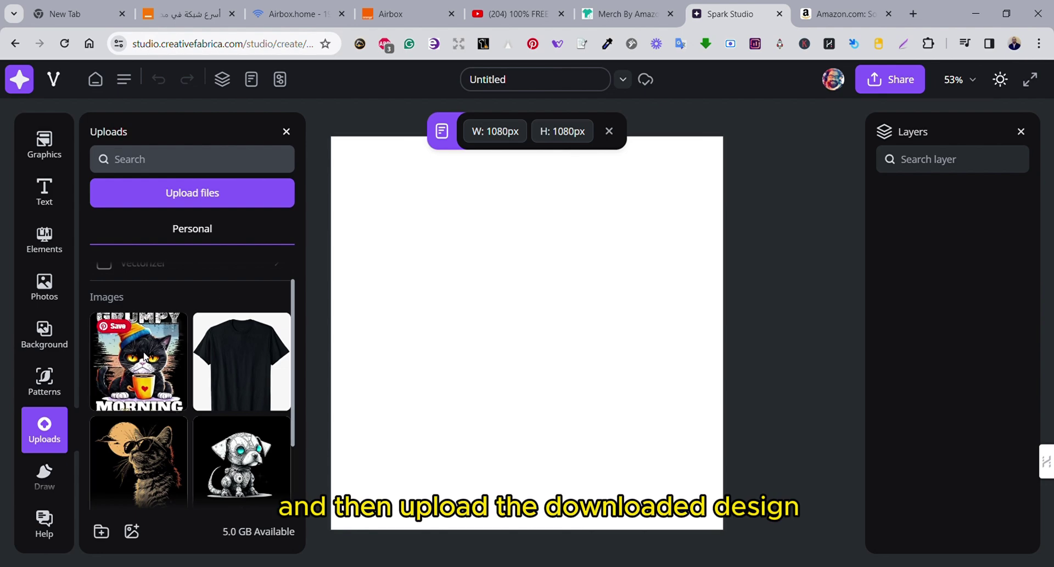
{"action": "left_click", "coordinate": [227, 346]}
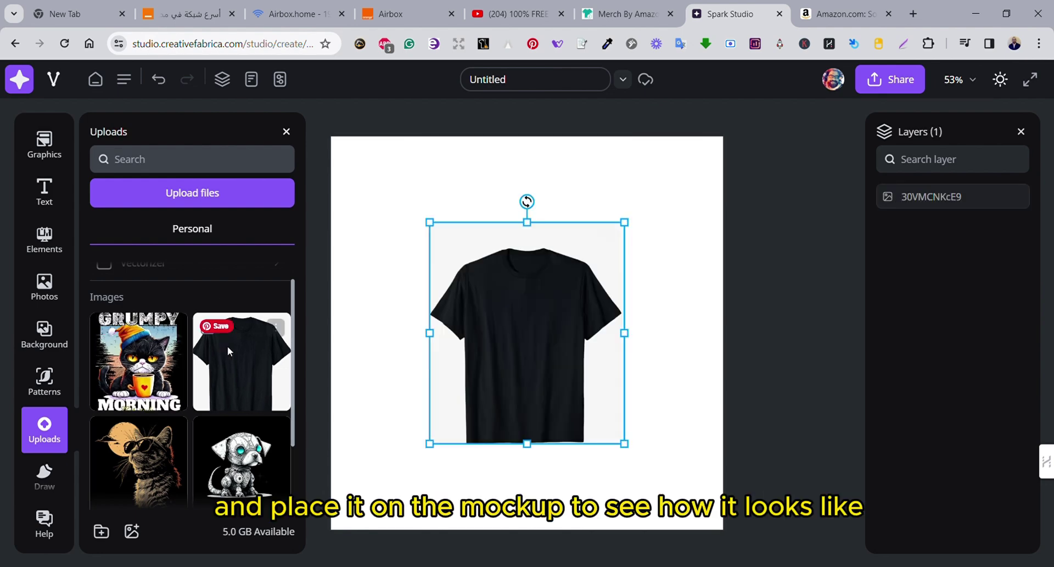
{"action": "left_click_drag", "start_coordinate": [625, 224], "coordinate": [711, 125]}
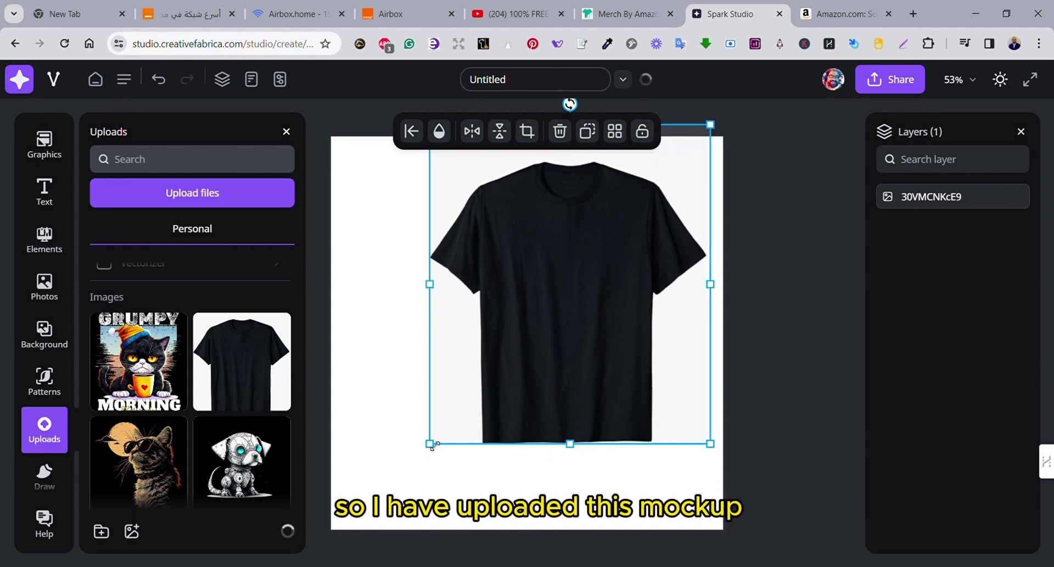
{"action": "left_click_drag", "start_coordinate": [434, 445], "coordinate": [329, 556]}
{"action": "left_click_drag", "start_coordinate": [502, 389], "coordinate": [520, 367]}
{"action": "left_click", "coordinate": [788, 235]}
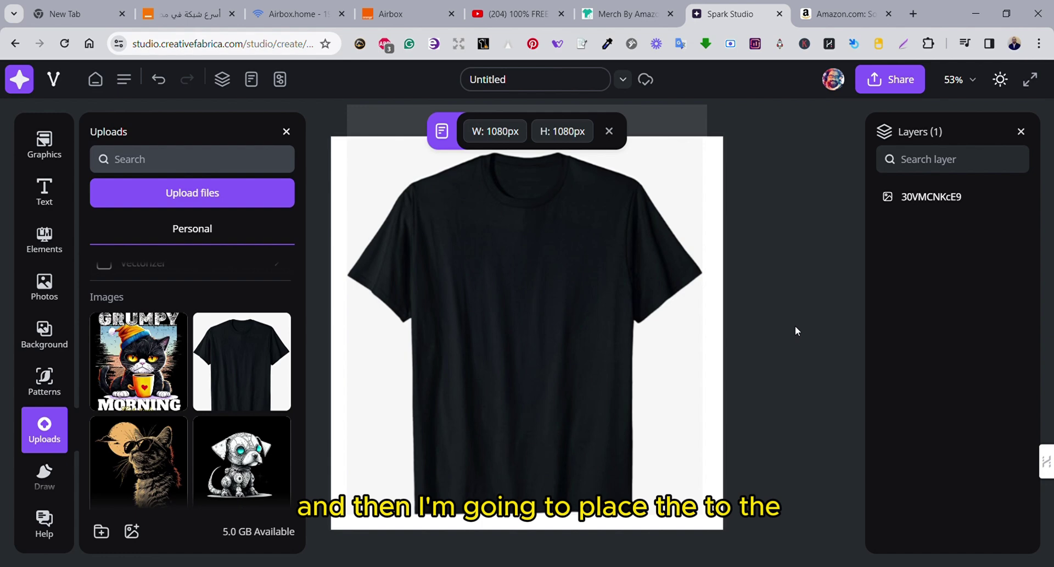
- Remove the duplicate design layer and scale the cat artwork to 509 x 610, centred on the shirt's chest
{"action": "left_click", "coordinate": [611, 134]}
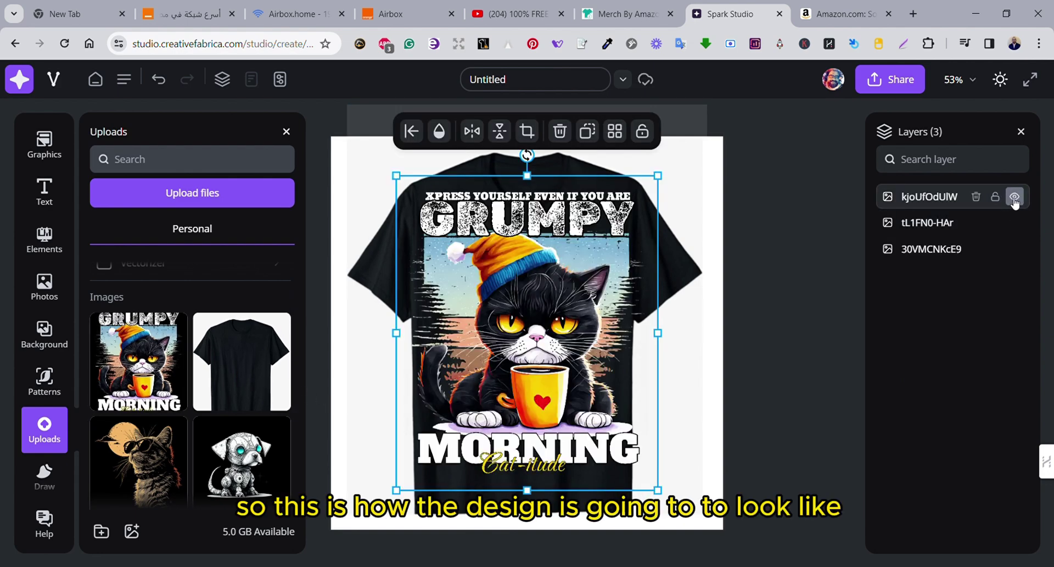
{"action": "left_click", "coordinate": [977, 197]}
{"action": "left_click", "coordinate": [509, 313]}
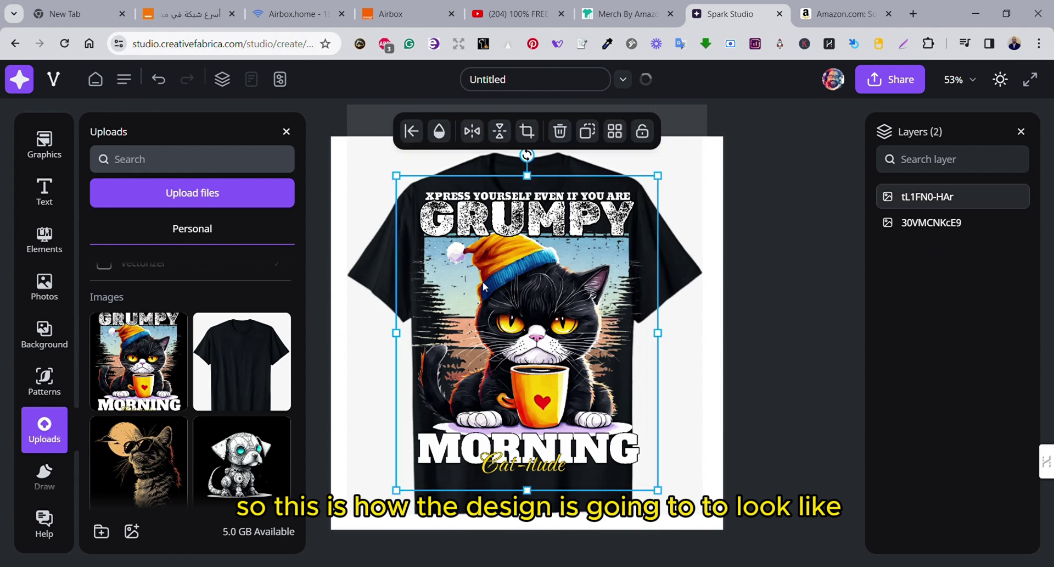
{"action": "left_click_drag", "start_coordinate": [399, 177], "coordinate": [461, 244]}
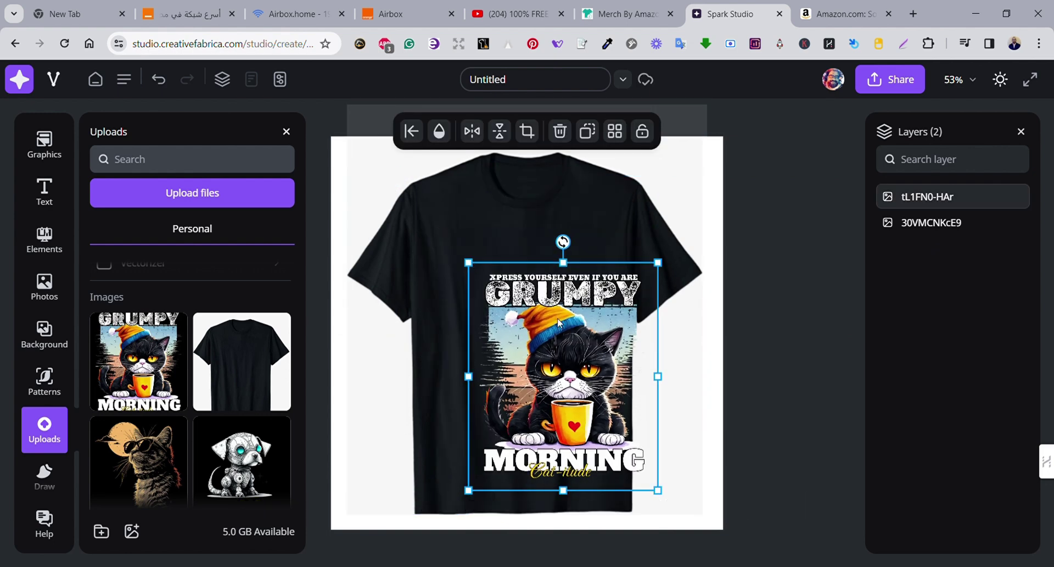
{"action": "left_click_drag", "start_coordinate": [586, 341], "coordinate": [560, 297]}
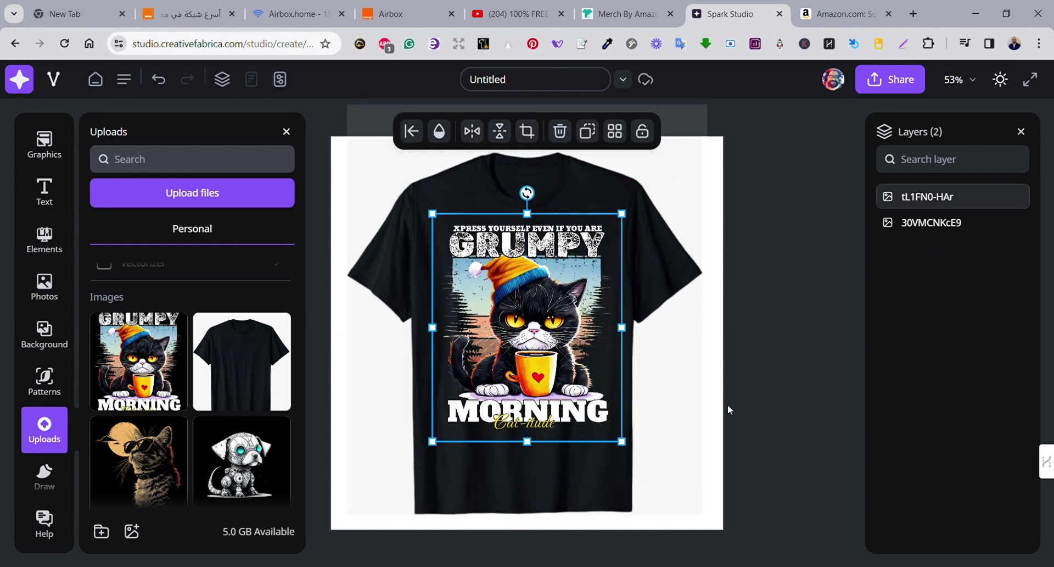
{"action": "left_click", "coordinate": [739, 409]}
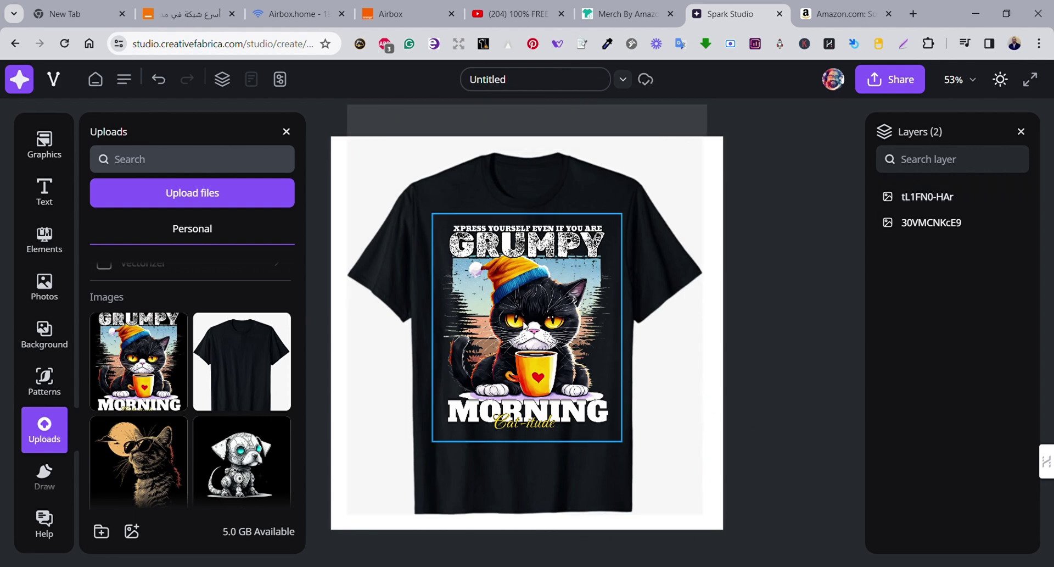
{"action": "left_click", "coordinate": [437, 220]}
{"action": "left_click_drag", "start_coordinate": [434, 214], "coordinate": [441, 223]}
{"action": "left_click", "coordinate": [763, 373]}
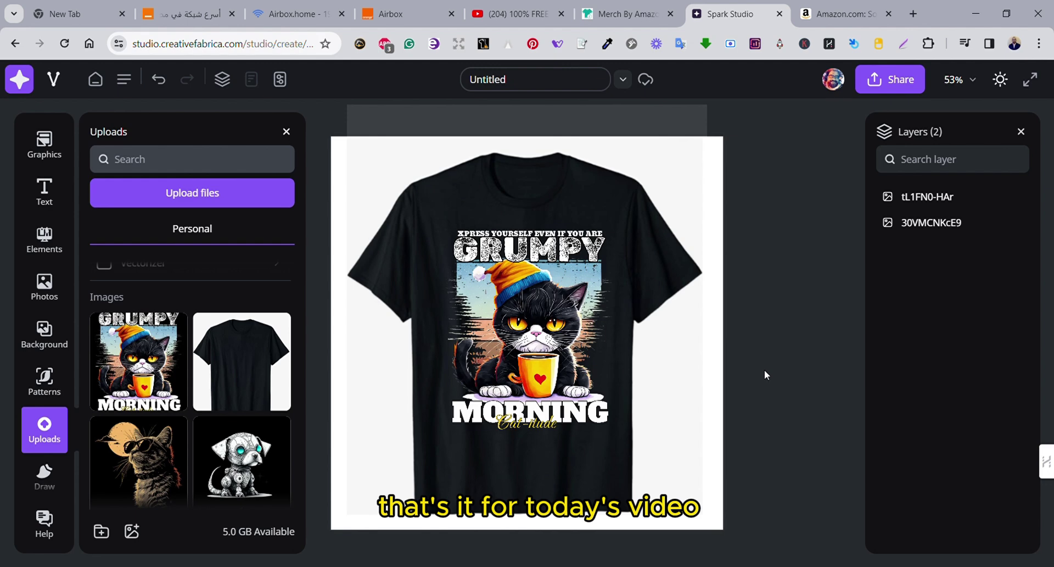
- Choose Download from the main menu, then Download in the Share popup to show PNG, JPG and PDF formats
{"action": "scroll", "coordinate": [201, 388], "scroll_direction": "down", "scroll_amount": 1}
{"action": "scroll", "coordinate": [116, 310], "scroll_direction": "up", "scroll_amount": 2}
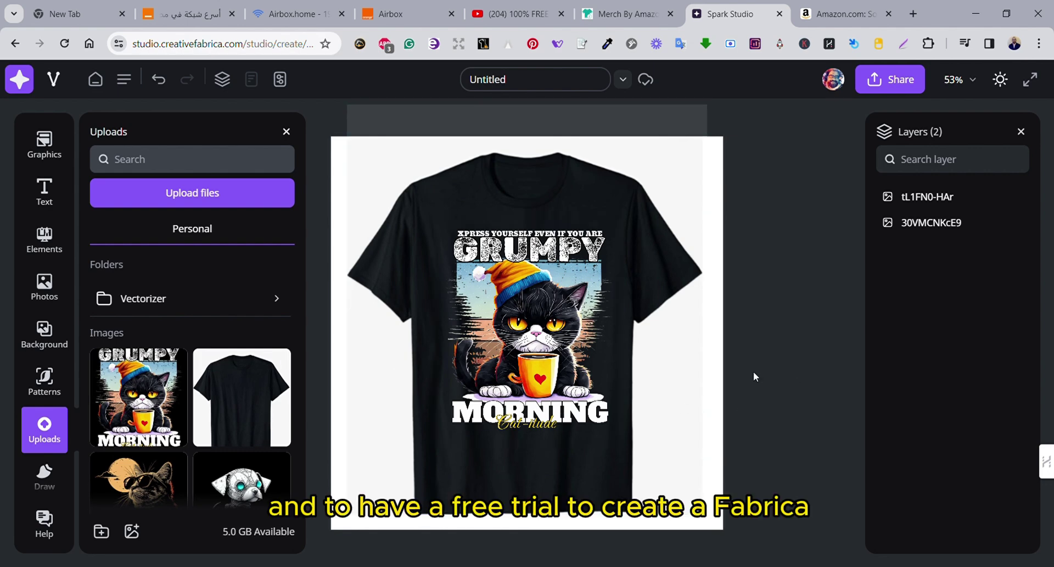
{"action": "left_click", "coordinate": [555, 333]}
{"action": "left_click", "coordinate": [763, 262]}
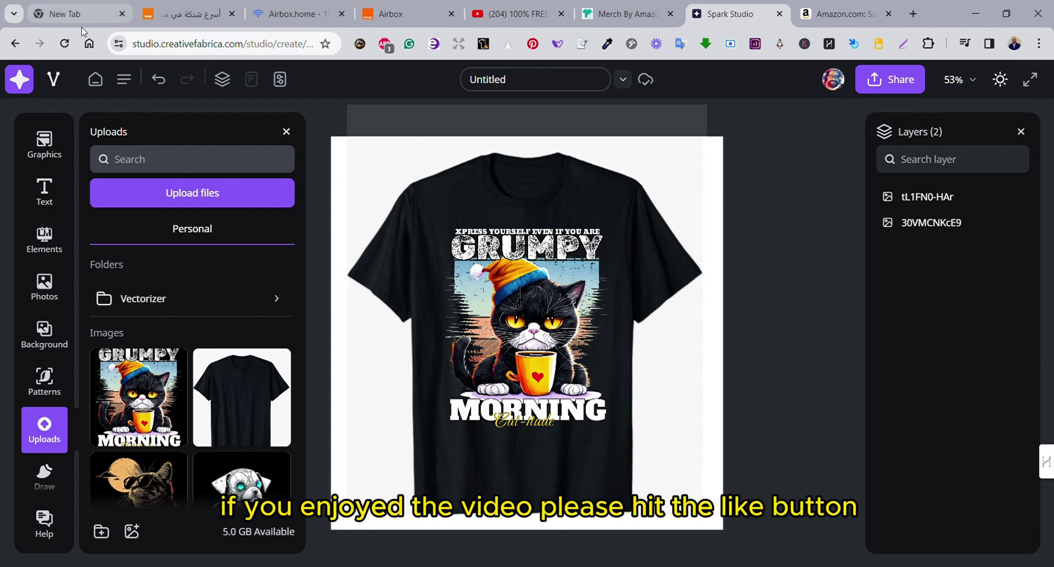
{"action": "left_click", "coordinate": [124, 79]}
{"action": "left_click", "coordinate": [186, 171]}
{"action": "left_click", "coordinate": [124, 79]}
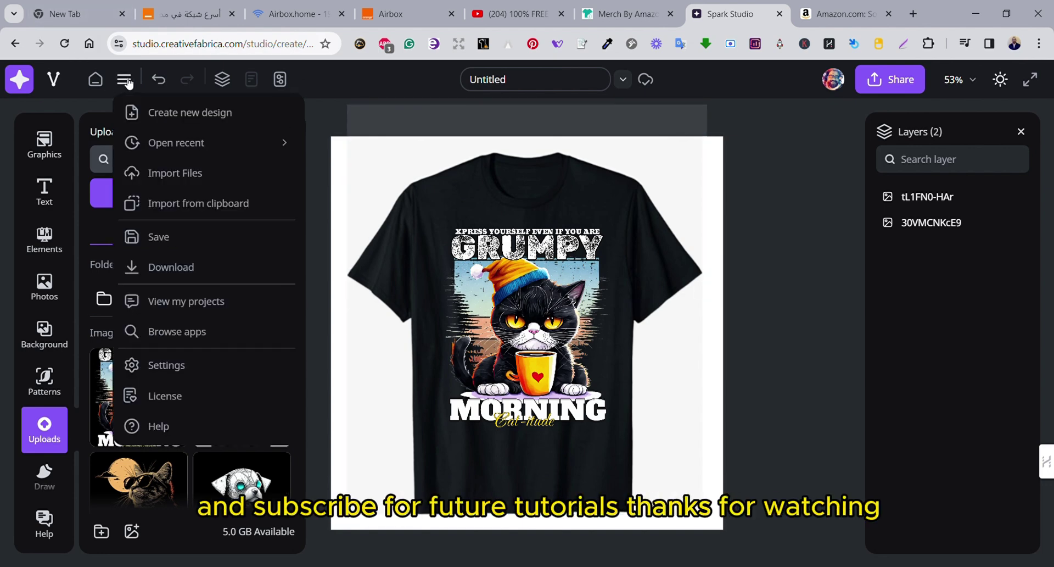
{"action": "left_click", "coordinate": [179, 266]}
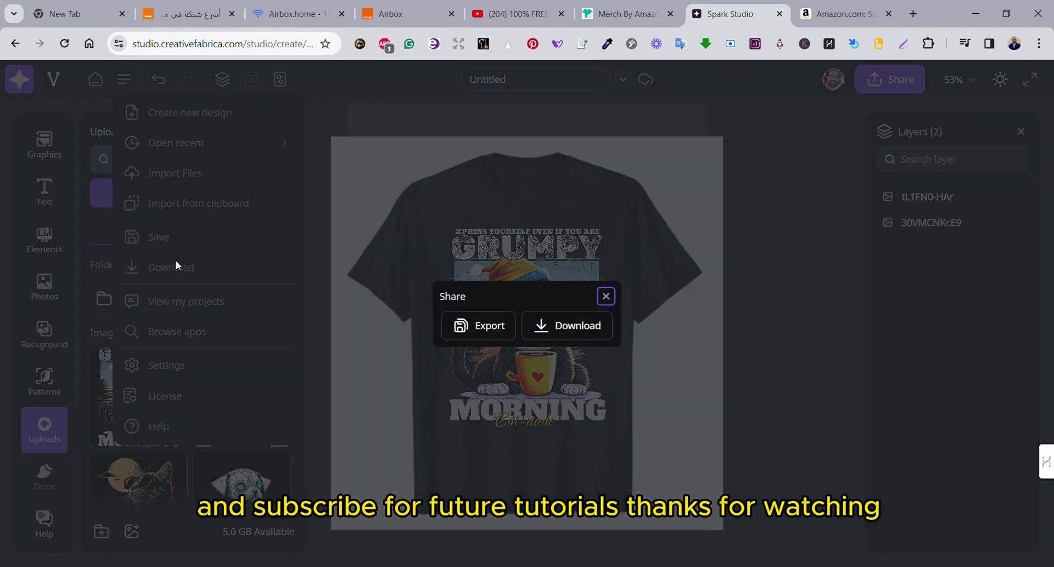
{"action": "left_click", "coordinate": [560, 328]}
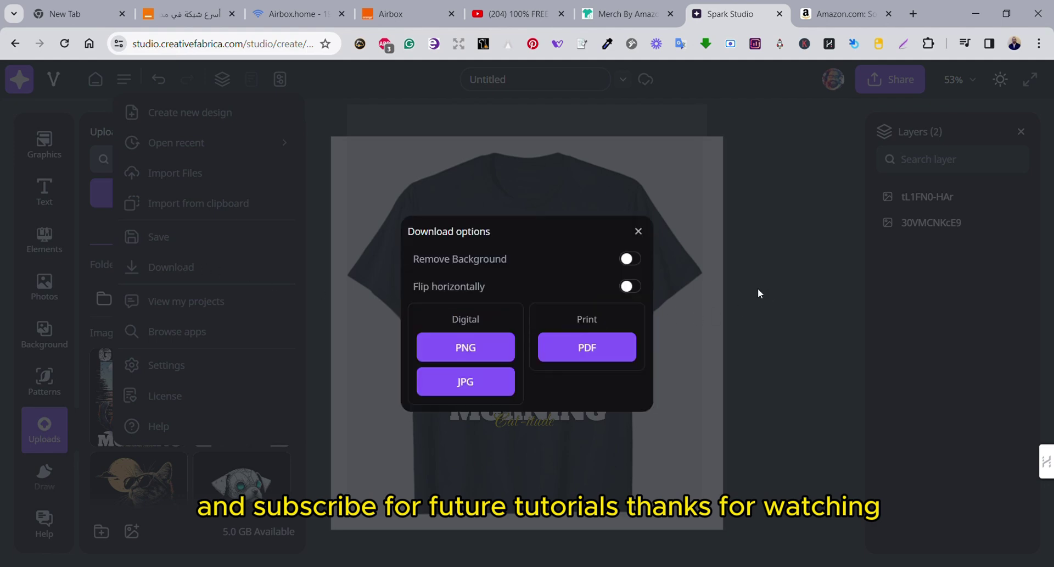